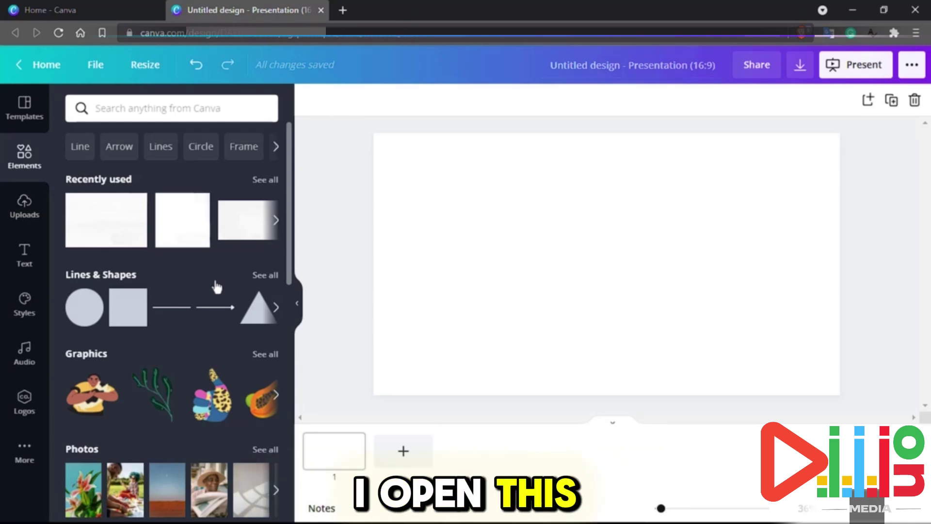
Look through the element library's categories, from recently used items, shapes and graphics to charts, frames and grids
{"action": "scroll", "coordinate": [209, 285], "scroll_direction": "down", "scroll_amount": 6}
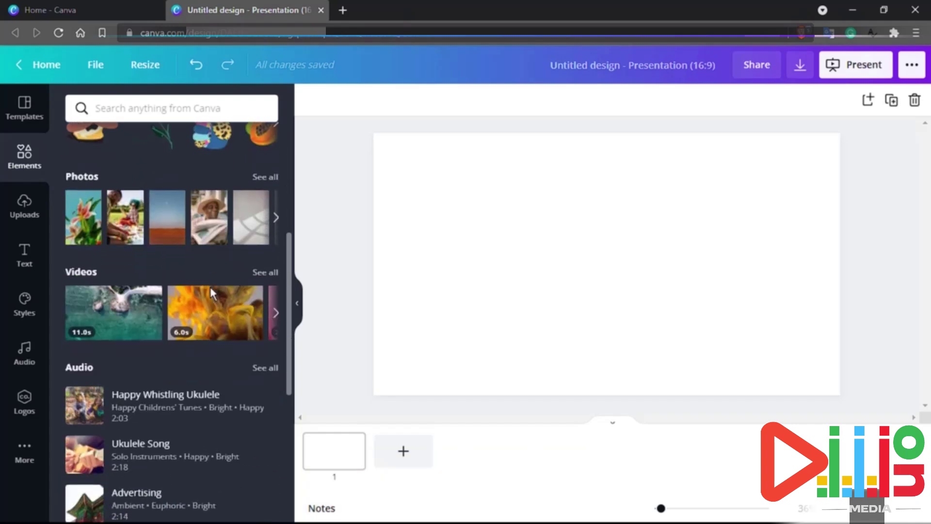
{"action": "scroll", "coordinate": [211, 288], "scroll_direction": "down", "scroll_amount": 6}
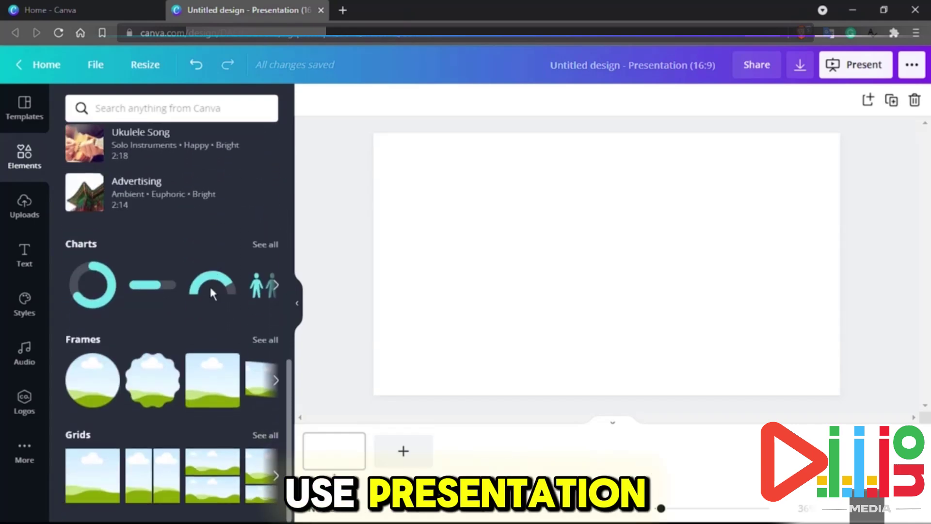
{"action": "scroll", "coordinate": [208, 285], "scroll_direction": "up", "scroll_amount": 12}
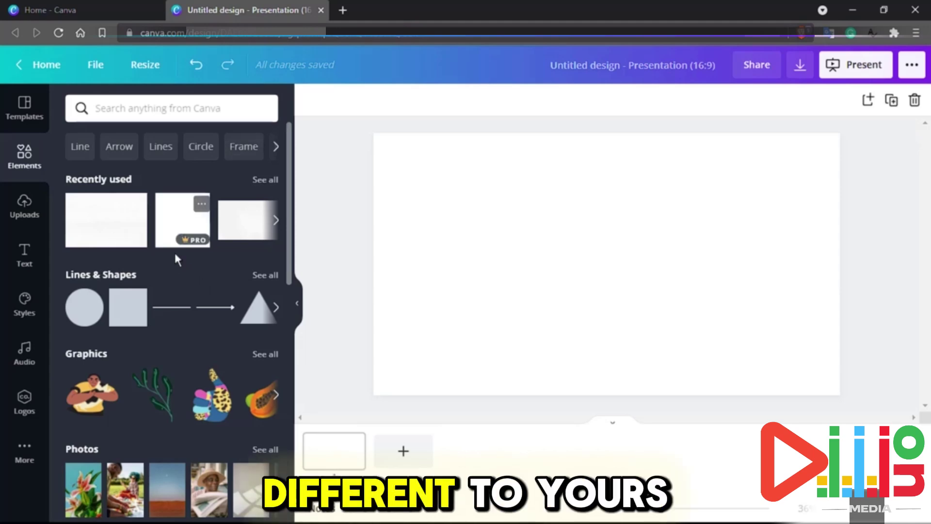
{"action": "scroll", "coordinate": [174, 252], "scroll_direction": "down", "scroll_amount": 4}
{"action": "scroll", "coordinate": [174, 250], "scroll_direction": "up", "scroll_amount": 4}
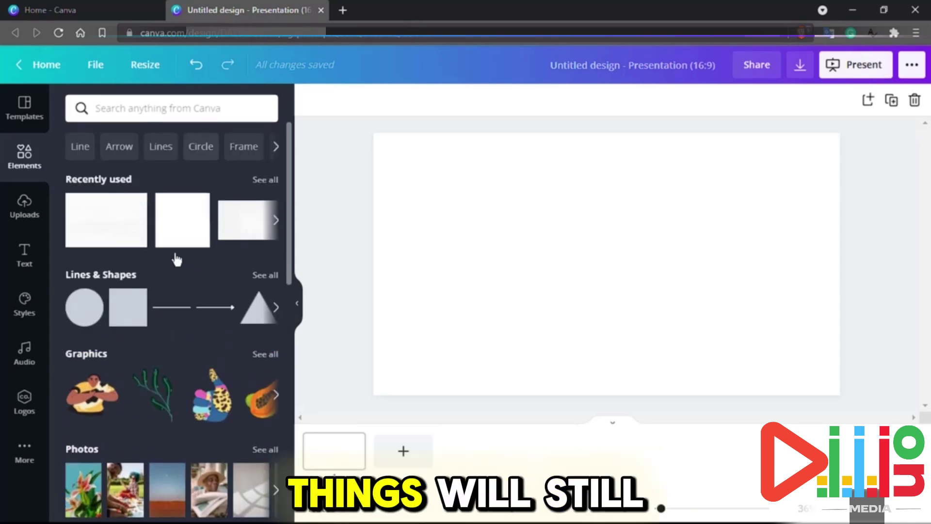
{"action": "mouse_move", "coordinate": [176, 255]}
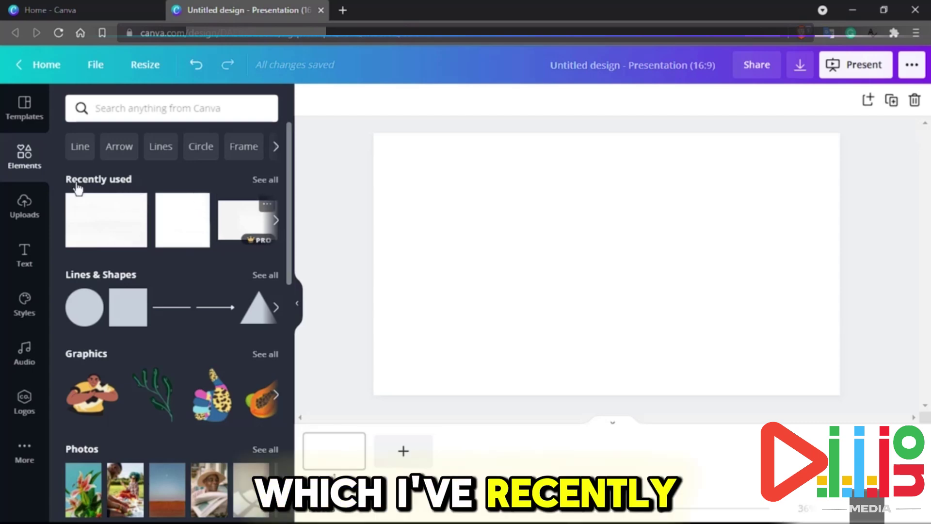
{"action": "scroll", "coordinate": [77, 188], "scroll_direction": "down", "scroll_amount": 2}
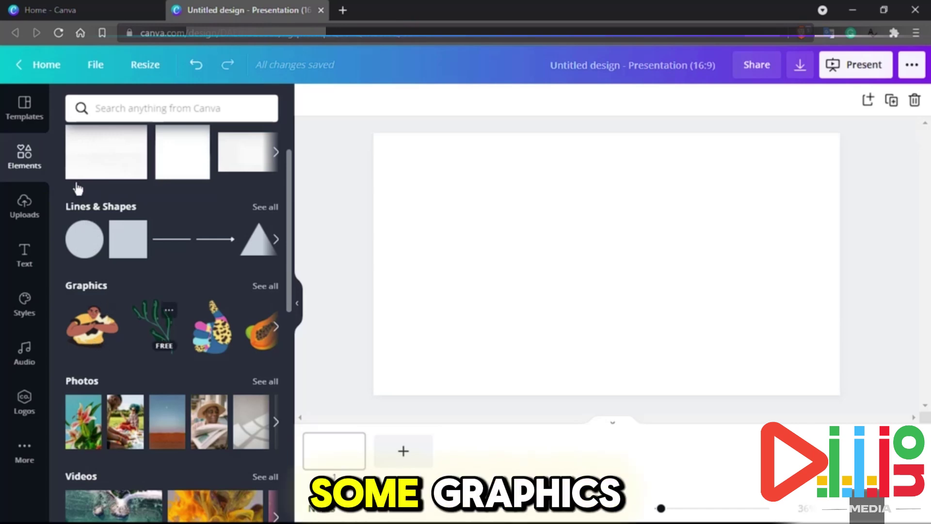
{"action": "scroll", "coordinate": [77, 188], "scroll_direction": "down", "scroll_amount": 2}
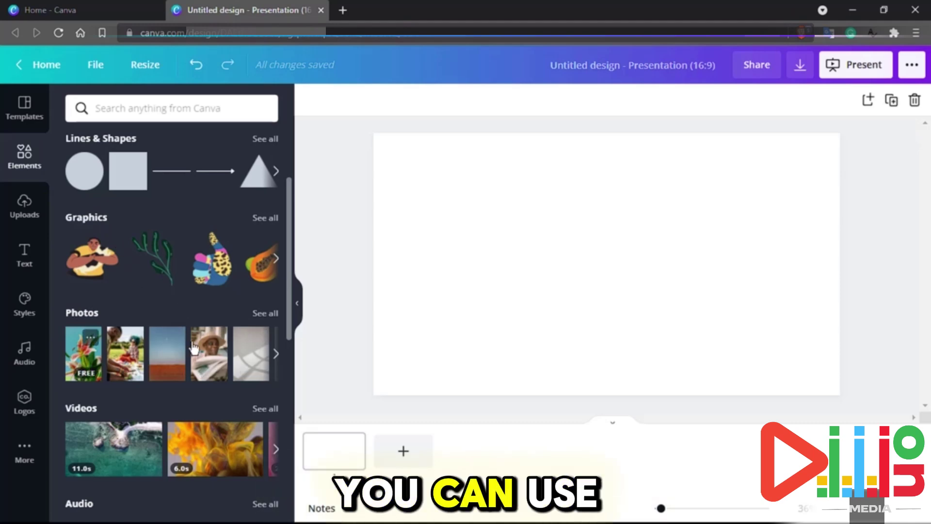
{"action": "scroll", "coordinate": [192, 343], "scroll_direction": "down", "scroll_amount": 3}
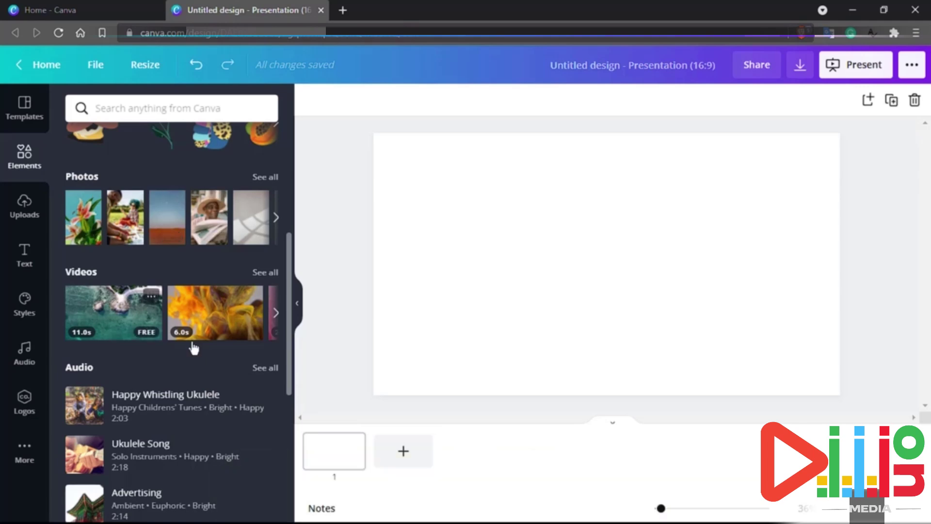
{"action": "scroll", "coordinate": [156, 388], "scroll_direction": "down", "scroll_amount": 3}
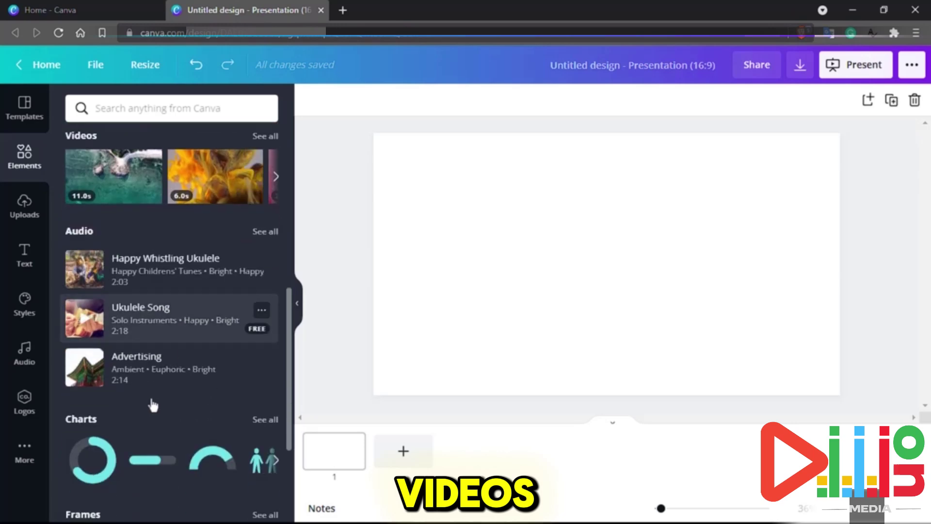
{"action": "scroll", "coordinate": [147, 400], "scroll_direction": "down", "scroll_amount": 3}
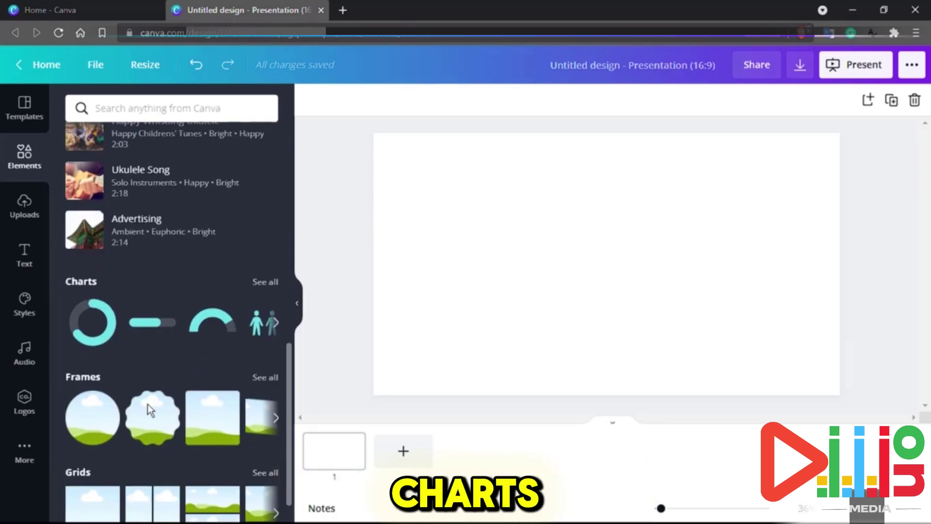
{"action": "scroll", "coordinate": [150, 410], "scroll_direction": "down", "scroll_amount": 1}
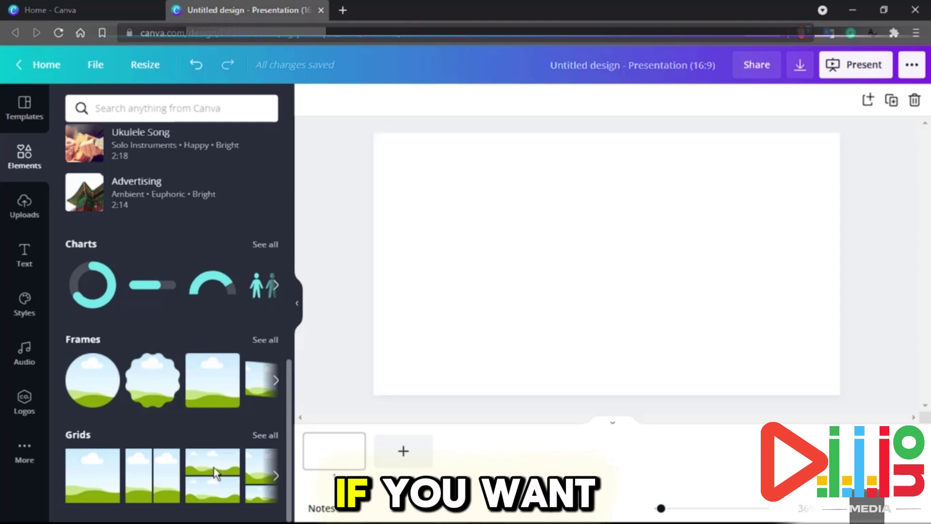
{"action": "scroll", "coordinate": [214, 473], "scroll_direction": "up", "scroll_amount": 8}
{"action": "scroll", "coordinate": [215, 473], "scroll_direction": "up", "scroll_amount": 3}
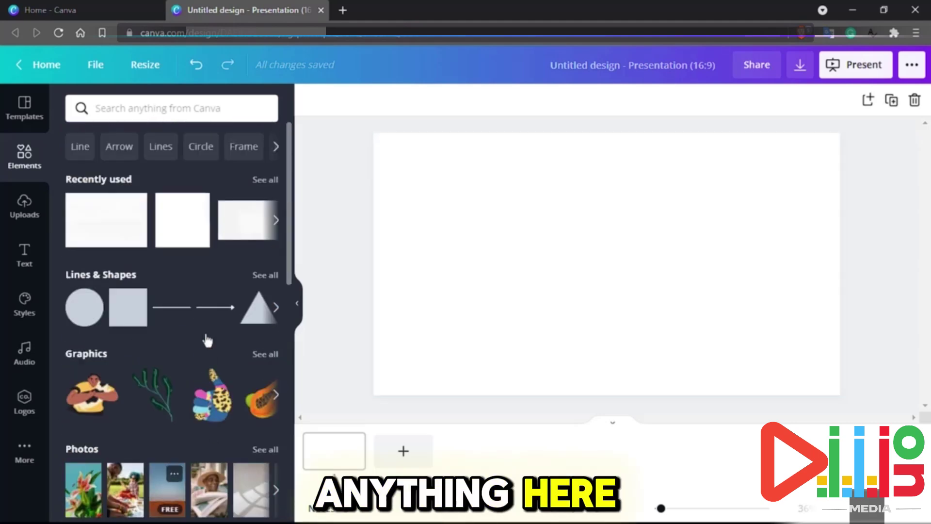
Search the element library for "html" and look through the mixed results
{"action": "left_click", "coordinate": [192, 110]}
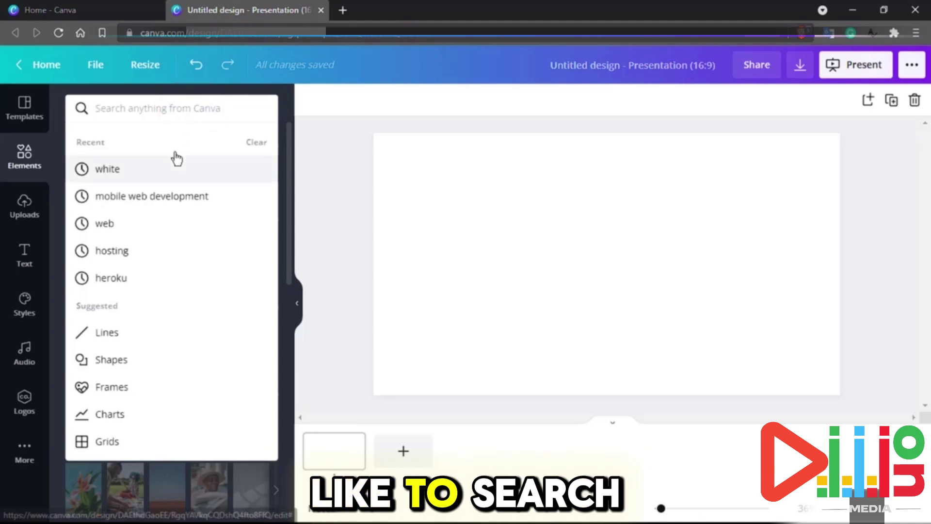
{"action": "type", "text": "html"}
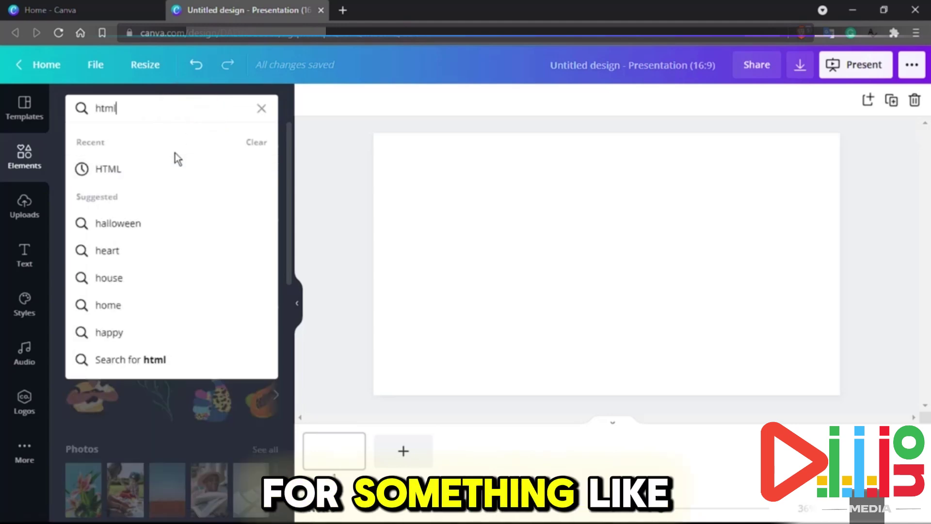
{"action": "key", "text": "Return"}
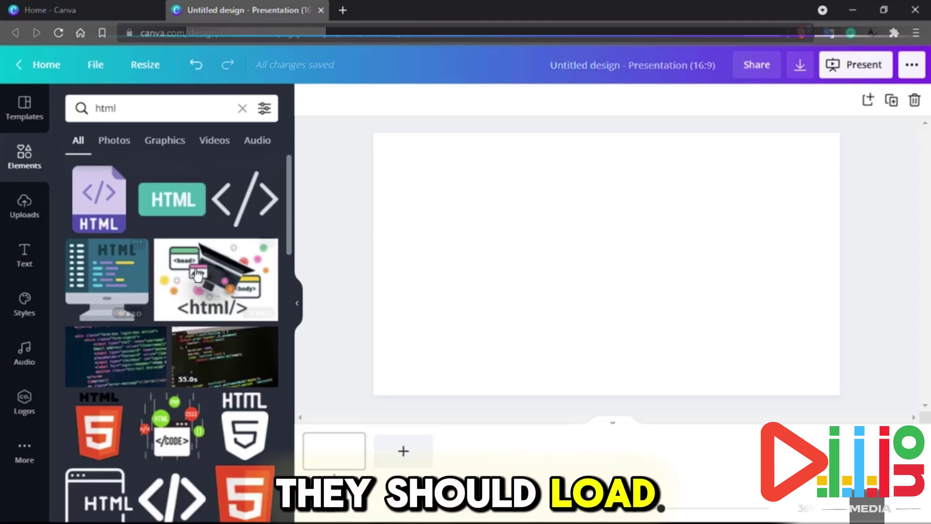
{"action": "scroll", "coordinate": [194, 266], "scroll_direction": "down", "scroll_amount": 2}
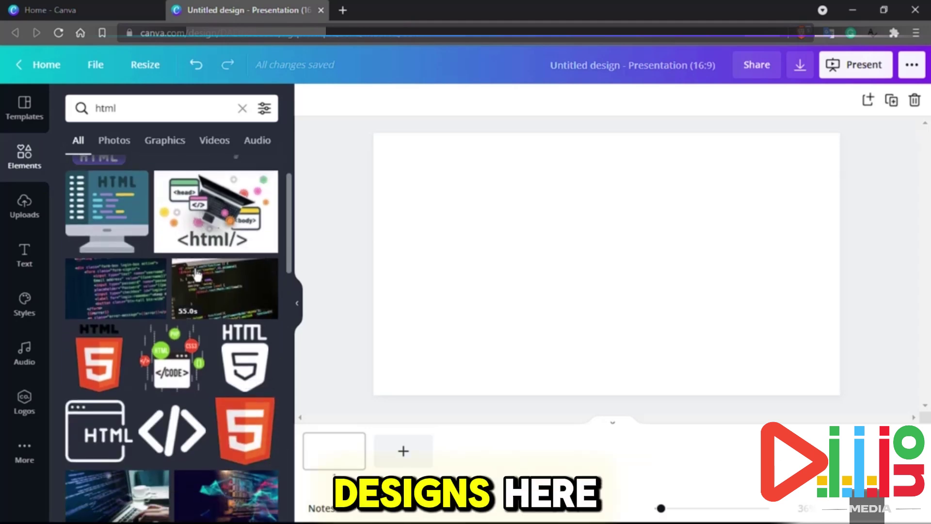
{"action": "scroll", "coordinate": [196, 274], "scroll_direction": "down", "scroll_amount": 2}
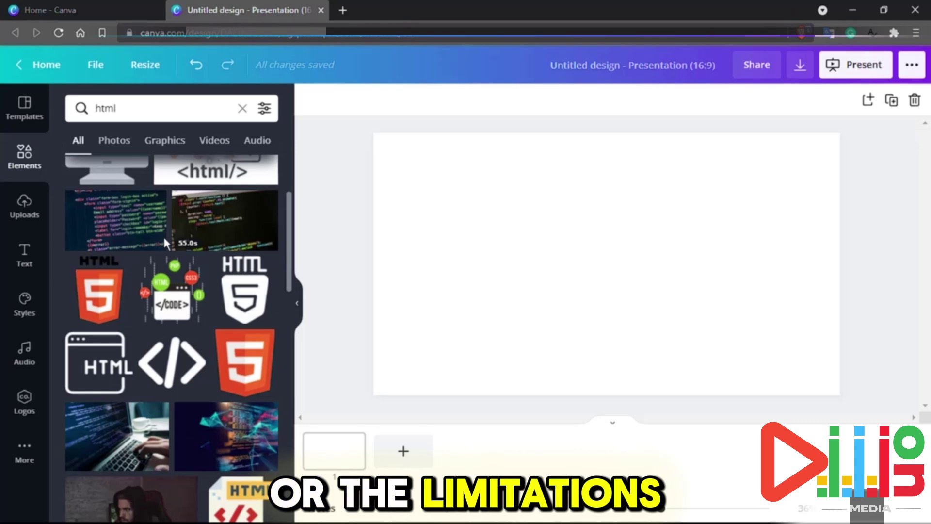
{"action": "scroll", "coordinate": [162, 234], "scroll_direction": "down", "scroll_amount": 5}
{"action": "scroll", "coordinate": [163, 243], "scroll_direction": "up", "scroll_amount": 10}
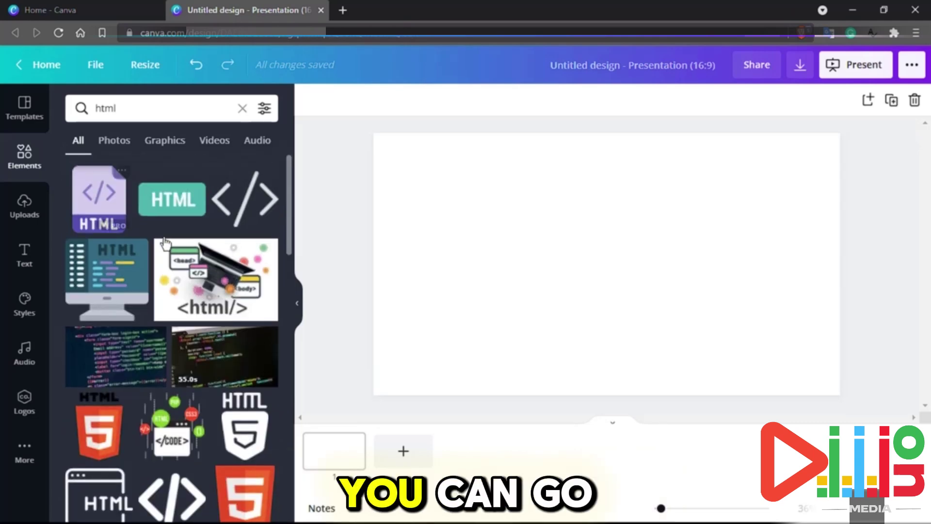
Filter the html results by photos, graphics, videos and audio in turn, and return to all result types
{"action": "left_click", "coordinate": [113, 145]}
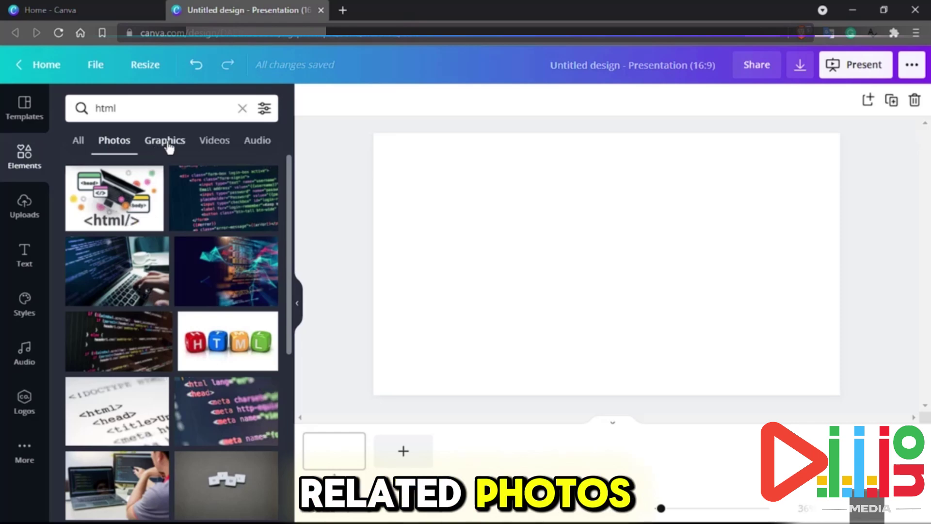
{"action": "left_click", "coordinate": [167, 145]}
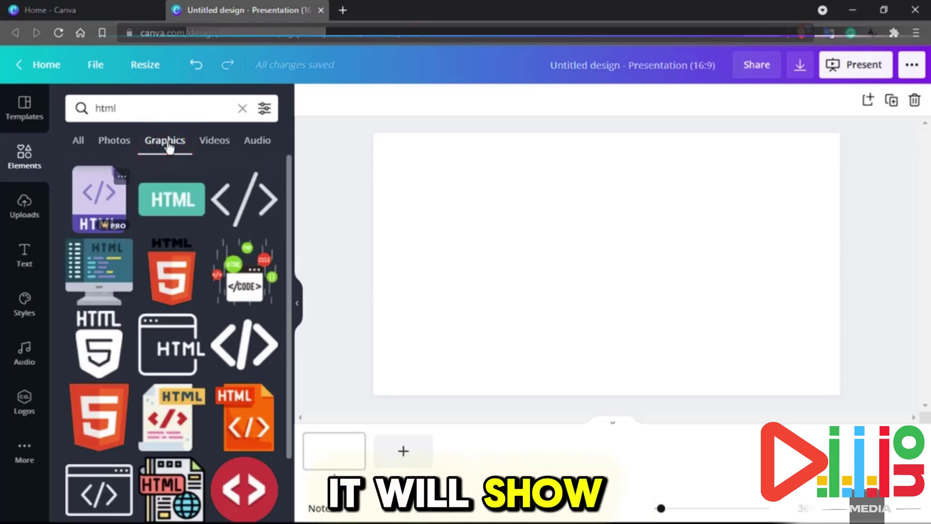
{"action": "left_click", "coordinate": [226, 141]}
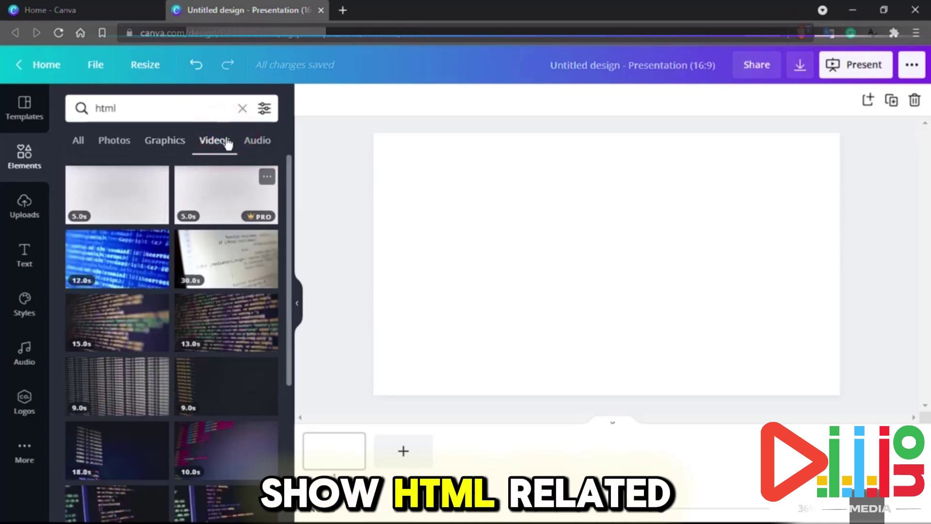
{"action": "left_click", "coordinate": [267, 142]}
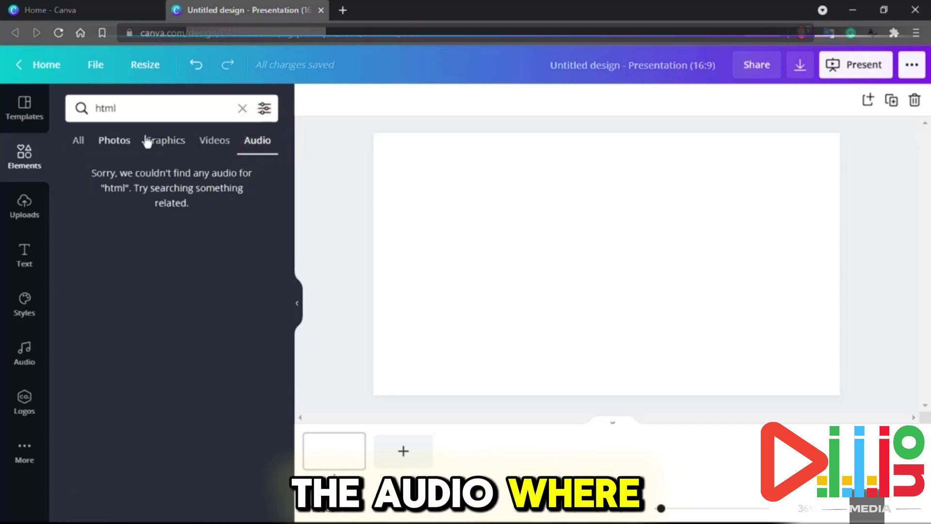
{"action": "left_click", "coordinate": [86, 139]}
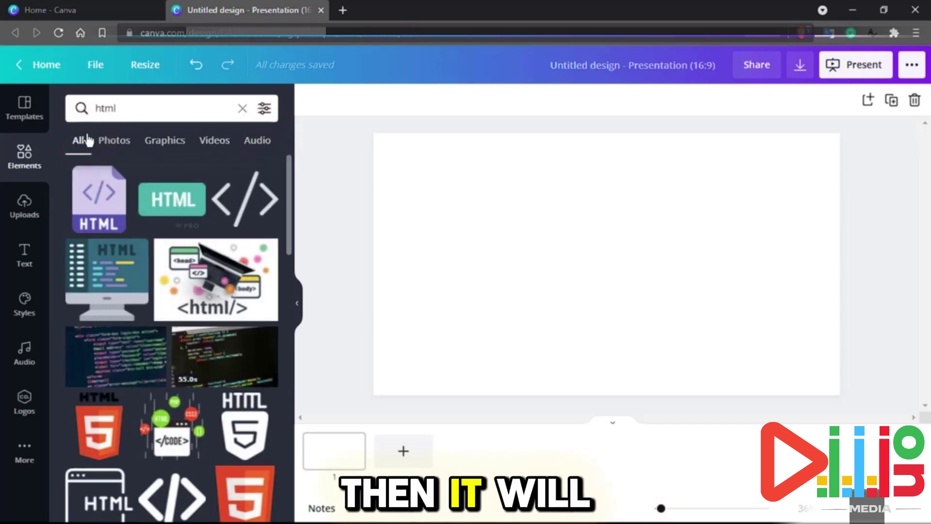
Clear the html search and fill the blank page with a grid that has one wide cell above two smaller cells
{"action": "left_click", "coordinate": [137, 104]}
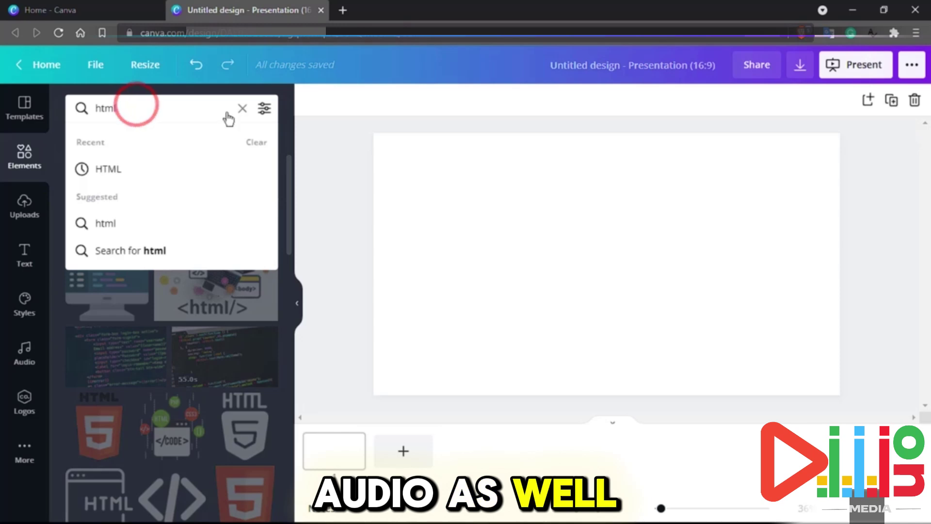
{"action": "left_click", "coordinate": [248, 113]}
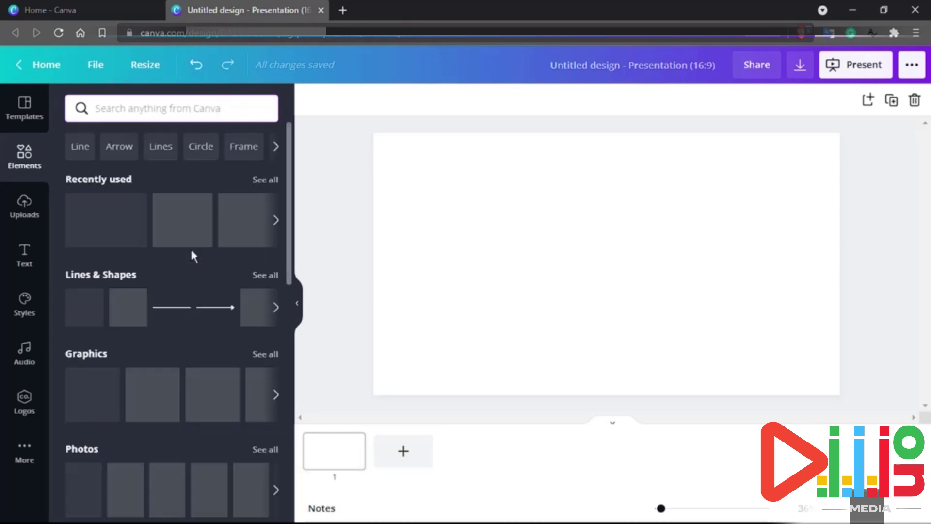
{"action": "scroll", "coordinate": [190, 246], "scroll_direction": "down", "scroll_amount": 10}
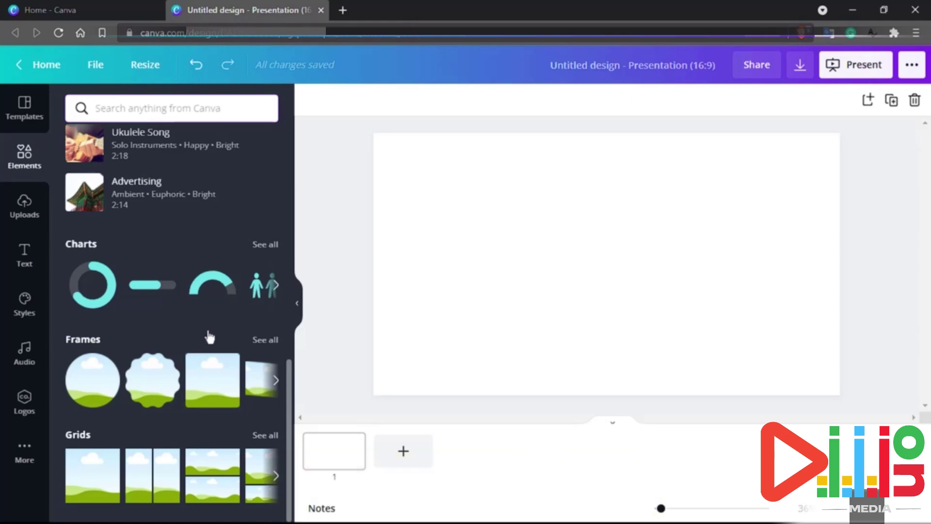
{"action": "left_click", "coordinate": [273, 434]}
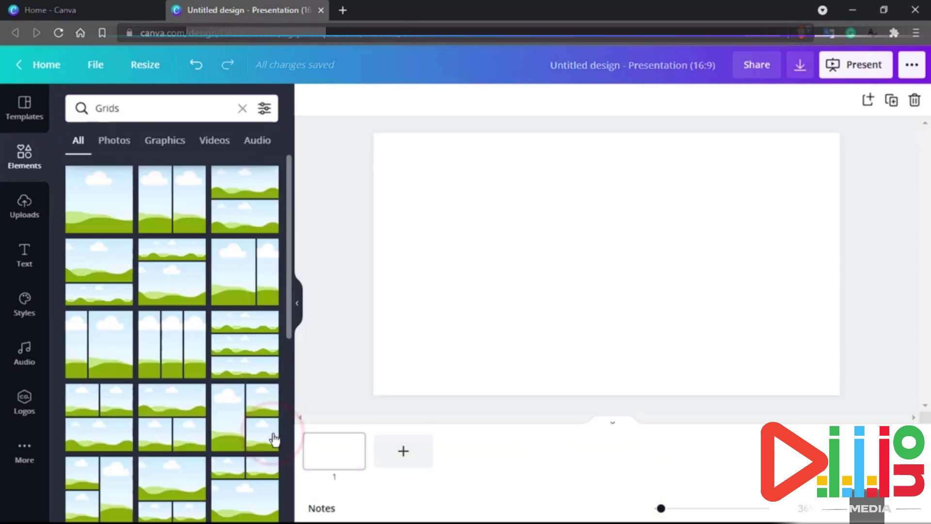
{"action": "scroll", "coordinate": [188, 365], "scroll_direction": "down", "scroll_amount": 2}
{"action": "scroll", "coordinate": [188, 364], "scroll_direction": "down", "scroll_amount": 5}
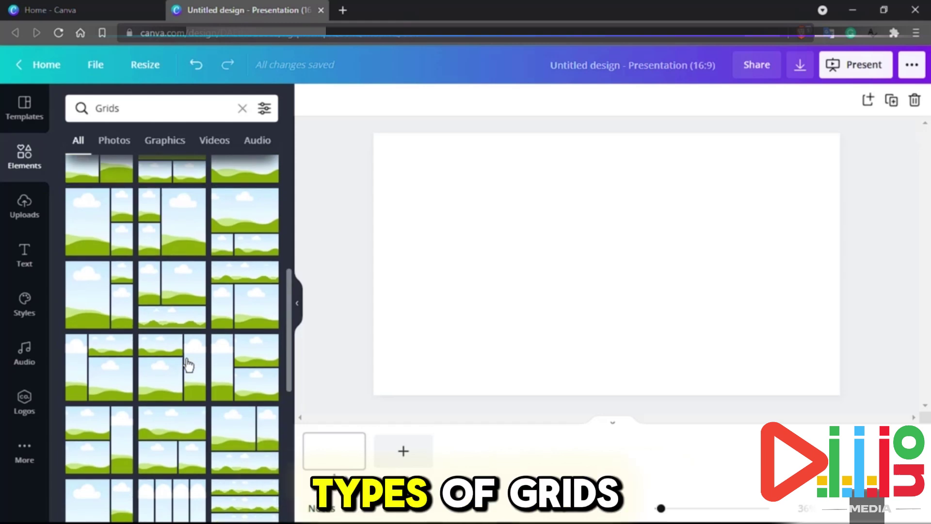
{"action": "scroll", "coordinate": [188, 365], "scroll_direction": "down", "scroll_amount": 3}
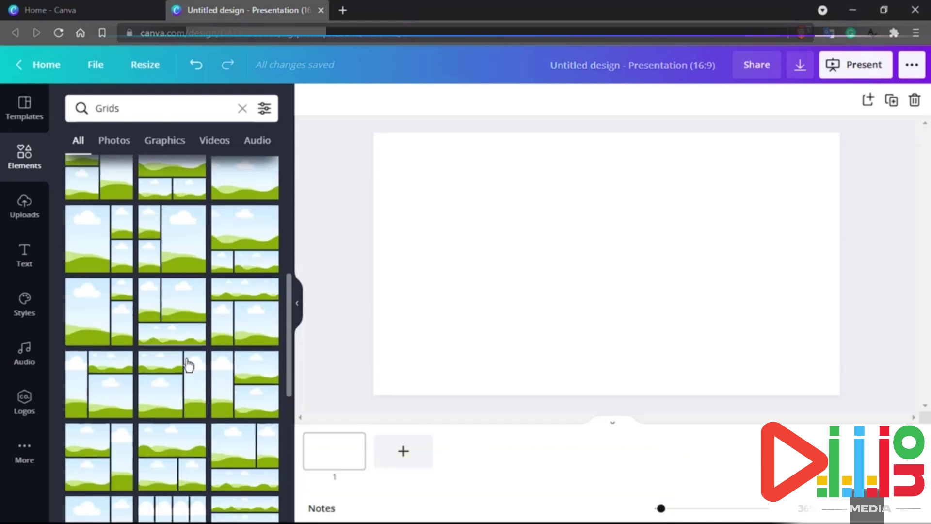
{"action": "scroll", "coordinate": [188, 364], "scroll_direction": "down", "scroll_amount": 2}
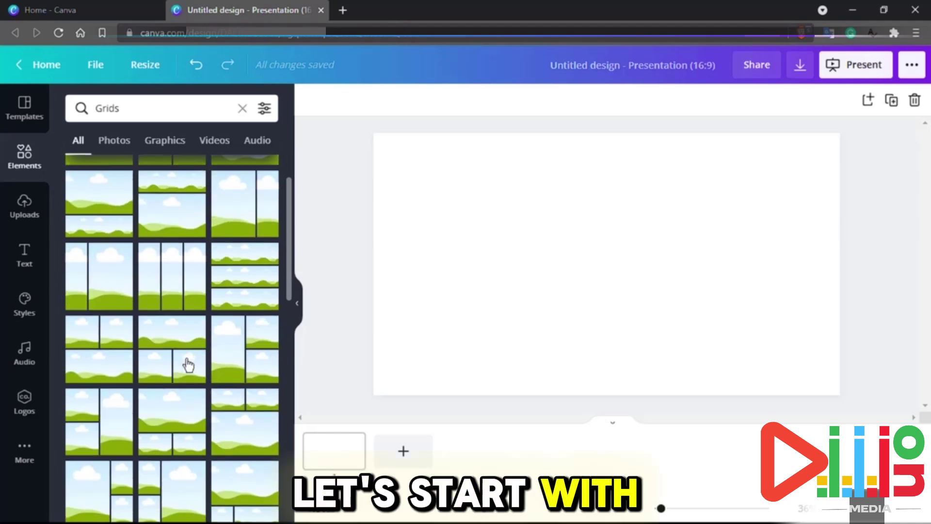
{"action": "scroll", "coordinate": [179, 339], "scroll_direction": "down", "scroll_amount": 2}
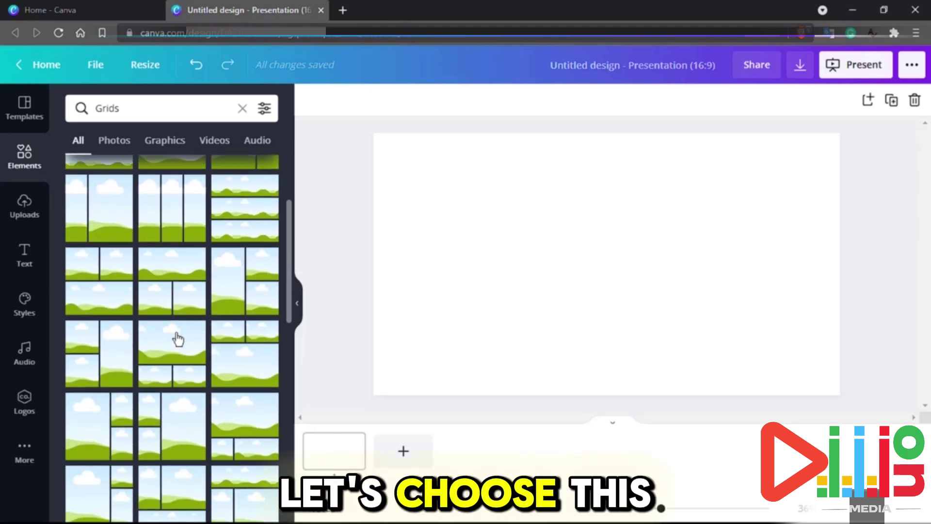
{"action": "left_click_drag", "start_coordinate": [175, 333], "coordinate": [593, 219]}
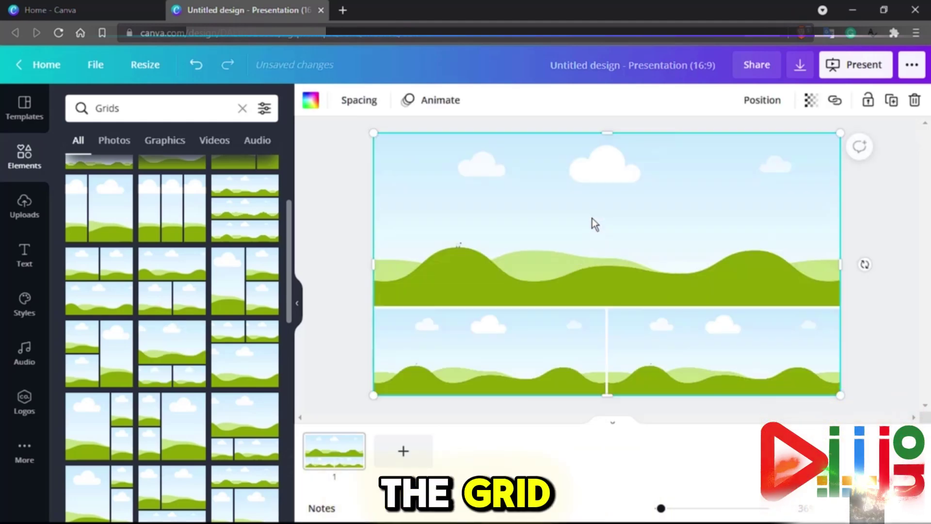
Browse the trending stock photos and fill the grid's wide upper cell with the photo of three women dancing by a lake
{"action": "left_click", "coordinate": [33, 148]}
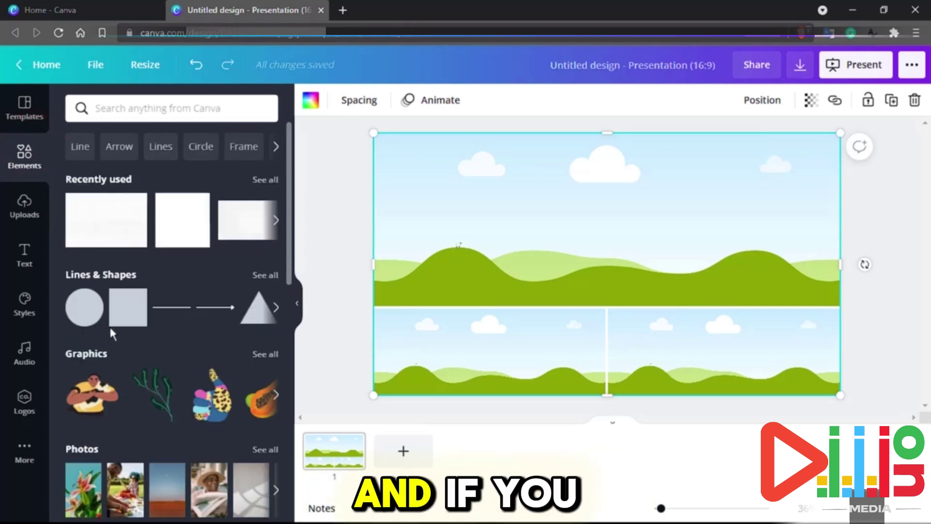
{"action": "scroll", "coordinate": [110, 328], "scroll_direction": "down", "scroll_amount": 3}
{"action": "left_click", "coordinate": [272, 311]}
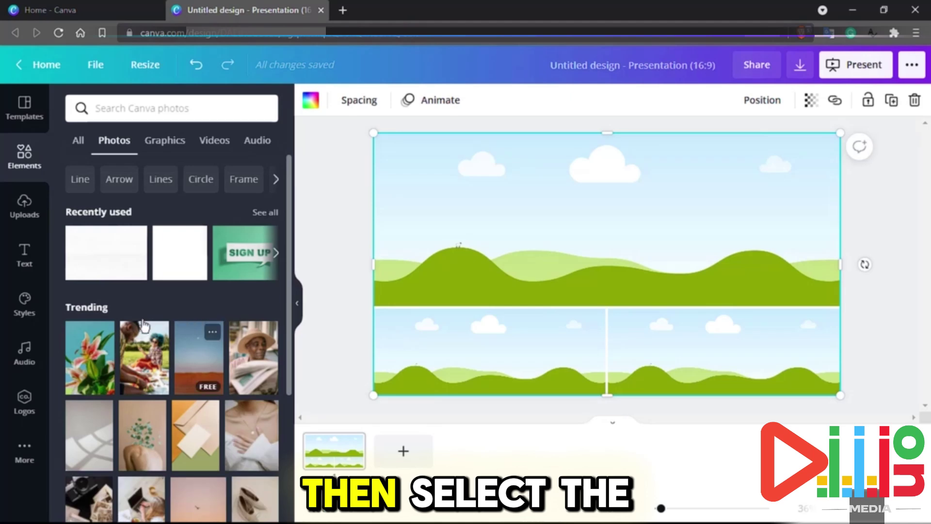
{"action": "scroll", "coordinate": [140, 326], "scroll_direction": "down", "scroll_amount": 1}
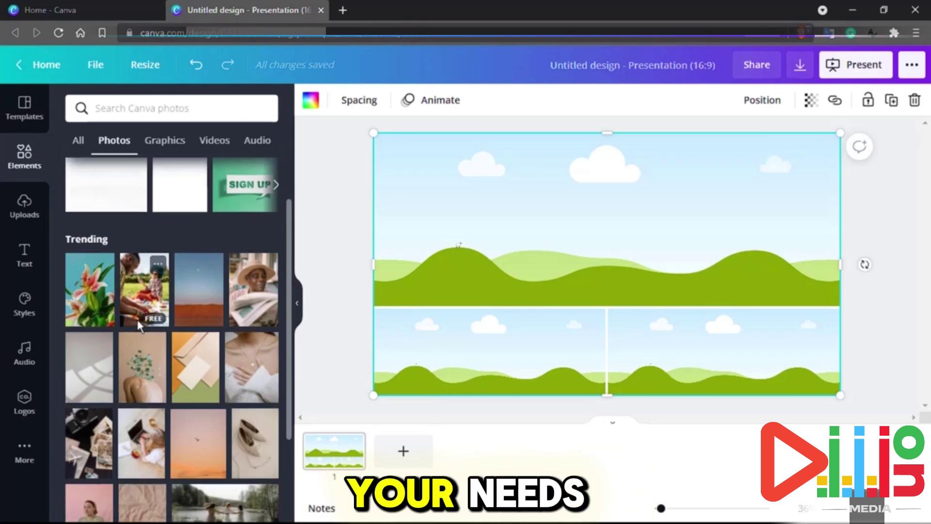
{"action": "scroll", "coordinate": [140, 326], "scroll_direction": "up", "scroll_amount": 1}
{"action": "scroll", "coordinate": [139, 326], "scroll_direction": "down", "scroll_amount": 4}
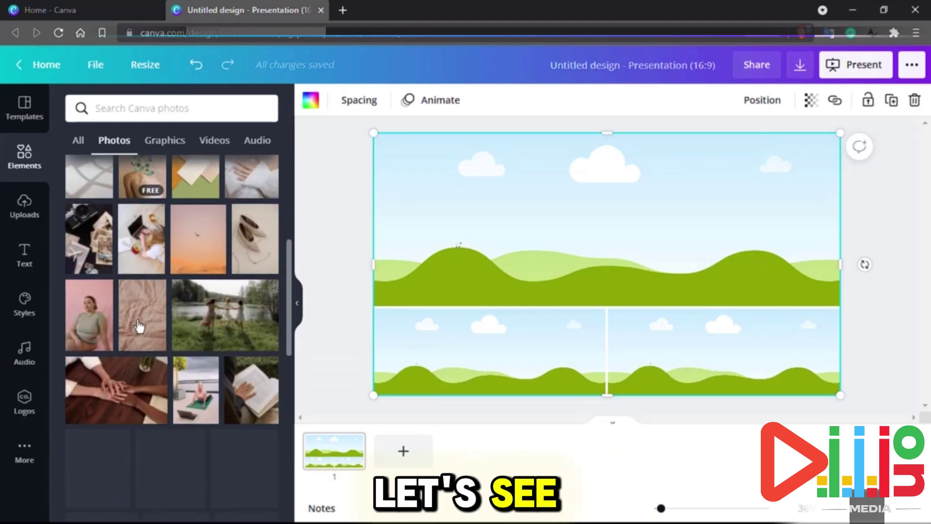
{"action": "left_click", "coordinate": [223, 322]}
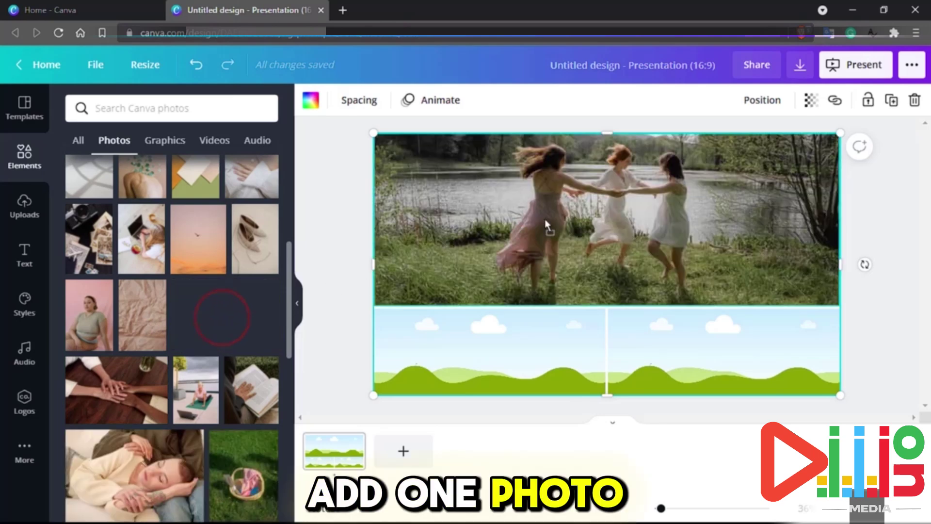
Fill the two lower grid cells with the woman reading beside a dog and the group of four friends, keeping the grid aligned to the page
{"action": "scroll", "coordinate": [155, 459], "scroll_direction": "down", "scroll_amount": 4}
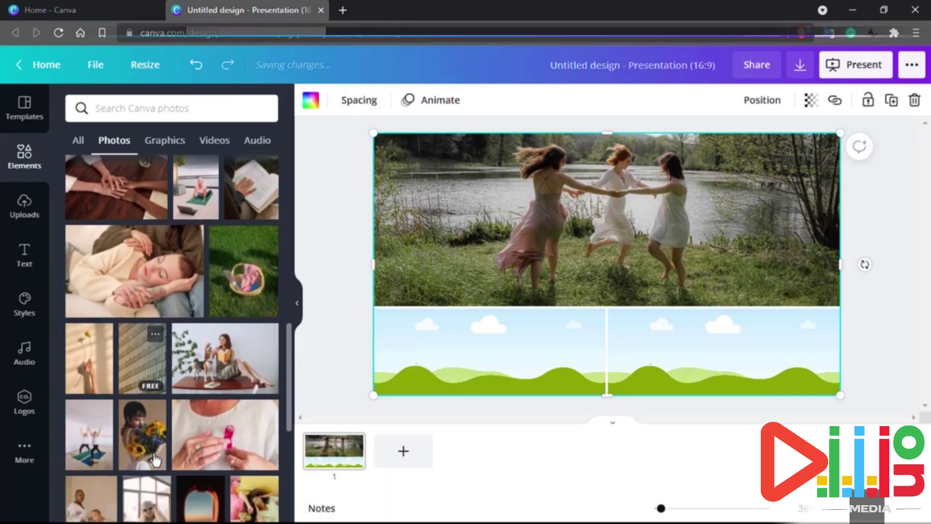
{"action": "left_click_drag", "start_coordinate": [221, 364], "coordinate": [508, 370]}
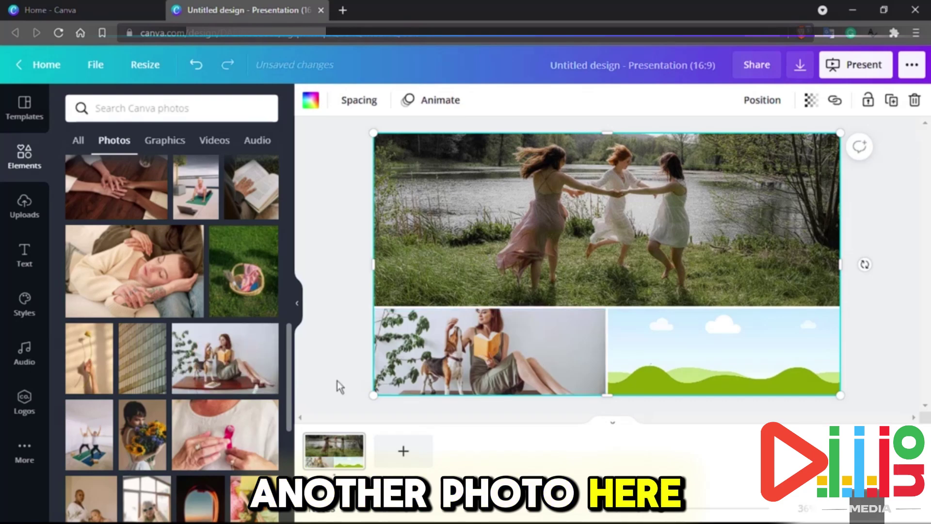
{"action": "scroll", "coordinate": [139, 408], "scroll_direction": "down", "scroll_amount": 4}
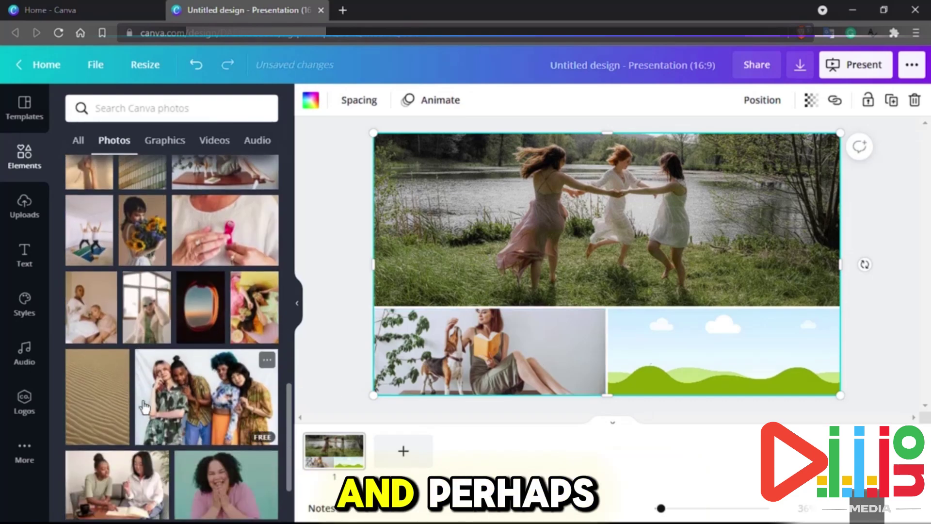
{"action": "scroll", "coordinate": [184, 406], "scroll_direction": "down", "scroll_amount": 2}
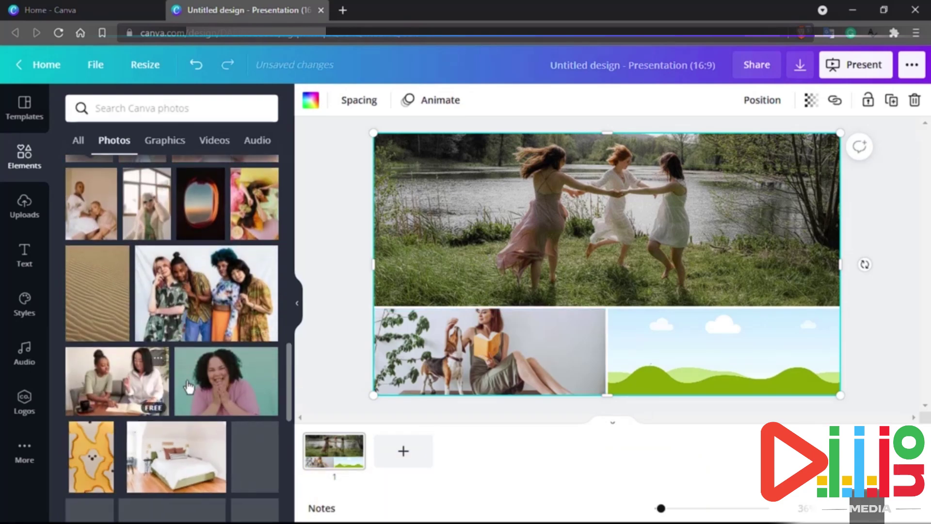
{"action": "left_click_drag", "start_coordinate": [204, 315], "coordinate": [735, 366]}
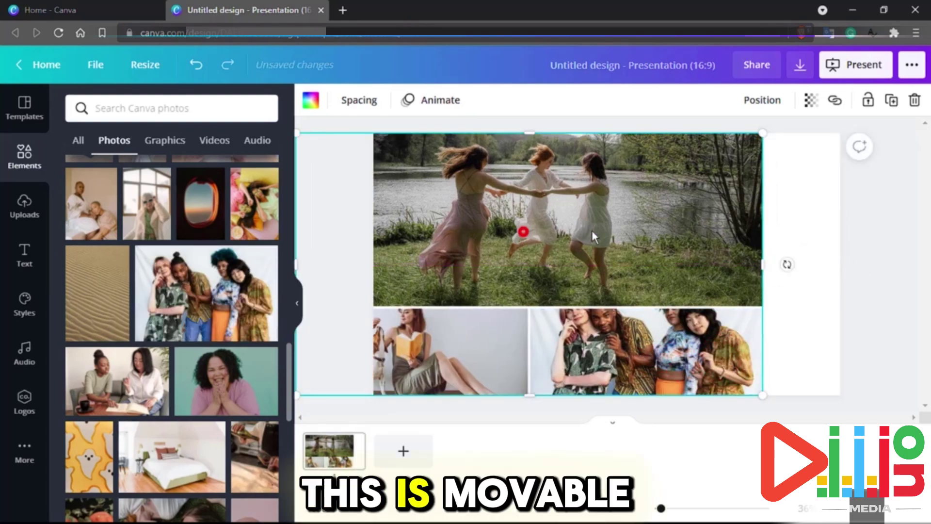
{"action": "left_click_drag", "start_coordinate": [523, 232], "coordinate": [601, 231]}
Shift the reading woman's photo down inside its cell so her head is fully in view
{"action": "double_click", "coordinate": [513, 338]}
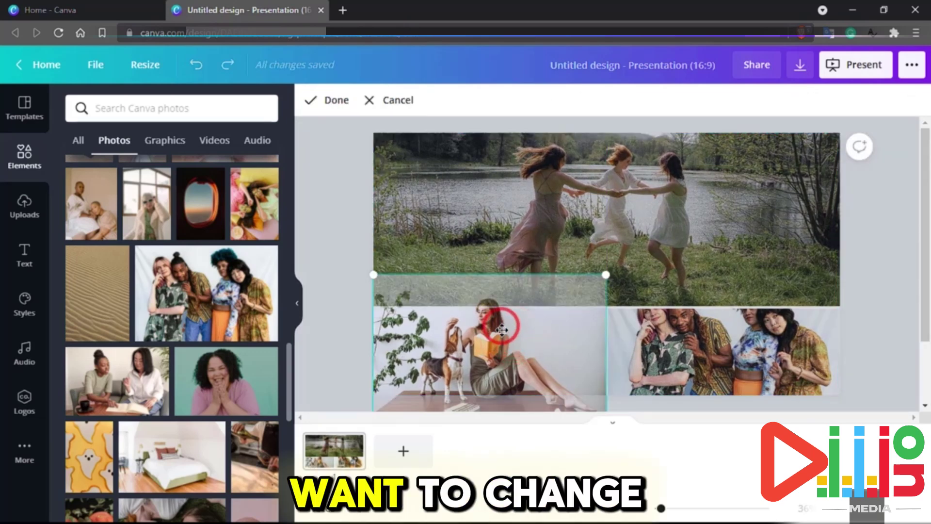
{"action": "left_click_drag", "start_coordinate": [501, 326], "coordinate": [504, 360]}
{"action": "left_click", "coordinate": [551, 224]}
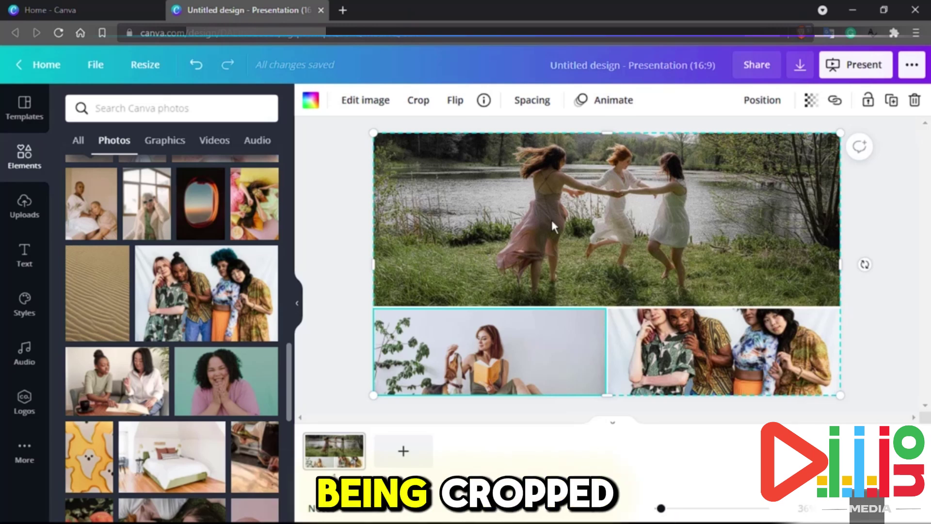
Reposition the photo of the four friends vertically inside its cell so all their faces are in view
{"action": "double_click", "coordinate": [711, 326]}
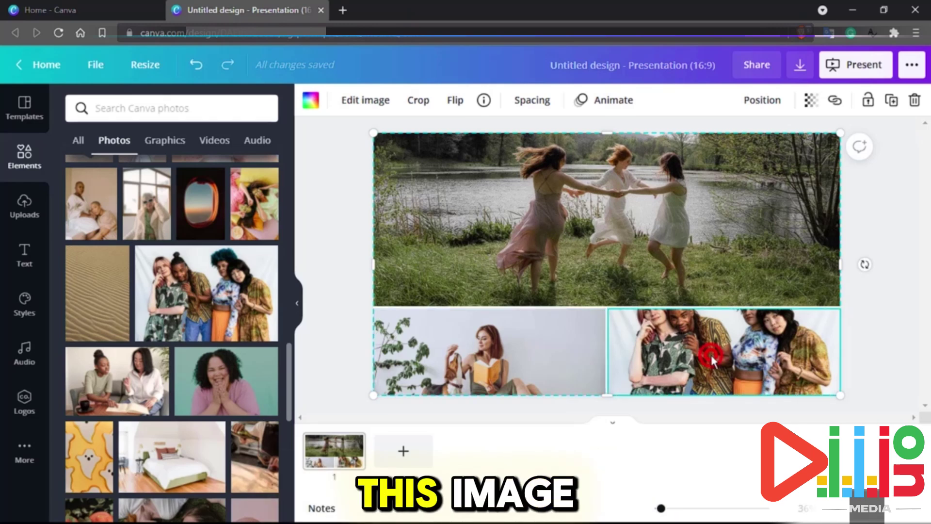
{"action": "left_click_drag", "start_coordinate": [713, 328], "coordinate": [711, 358]}
{"action": "left_click", "coordinate": [716, 251]}
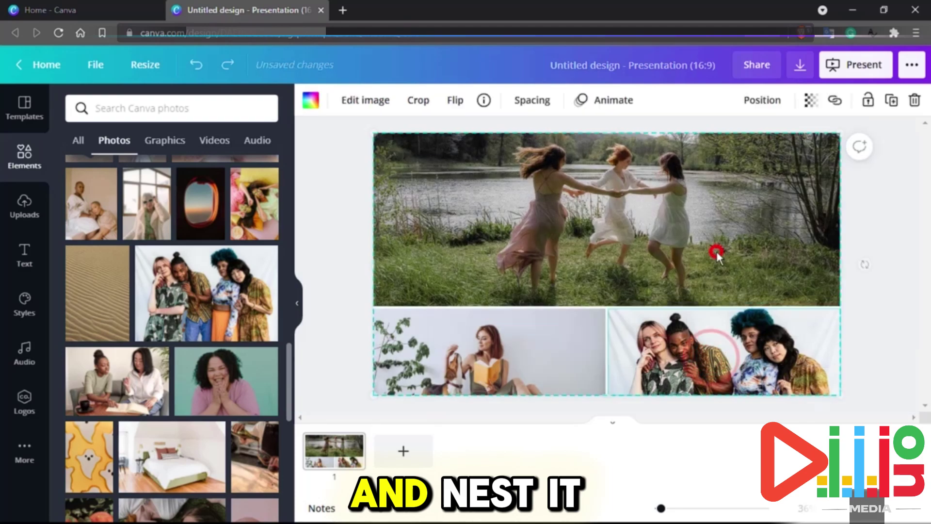
{"action": "double_click", "coordinate": [746, 354]}
{"action": "left_click_drag", "start_coordinate": [745, 355], "coordinate": [744, 333]}
{"action": "left_click", "coordinate": [726, 246]}
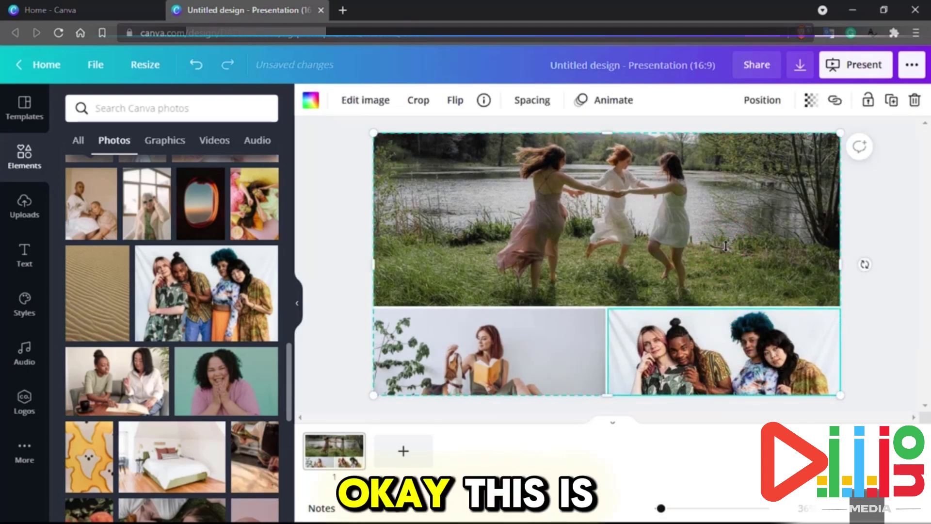
Shift the lake photo slightly down inside the wide upper cell and apply the crop
{"action": "double_click", "coordinate": [593, 223]}
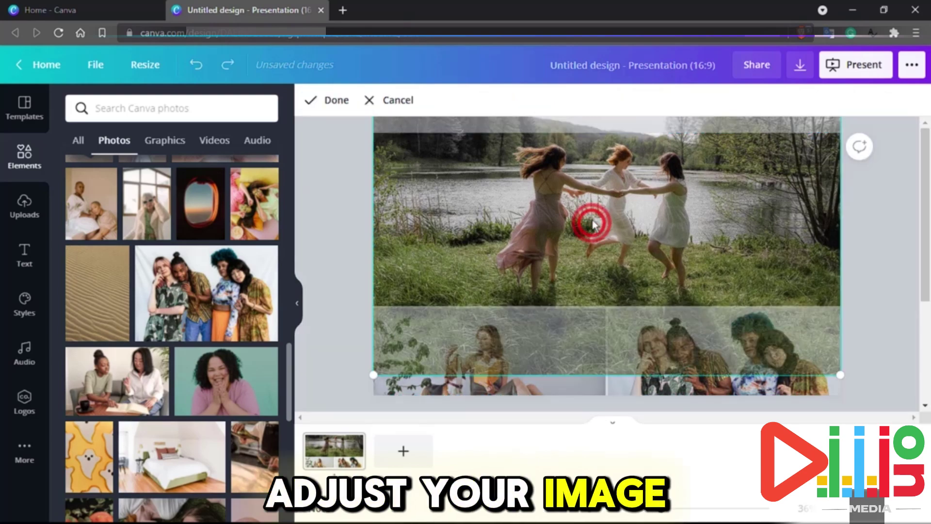
{"action": "left_click_drag", "start_coordinate": [593, 212], "coordinate": [592, 232]}
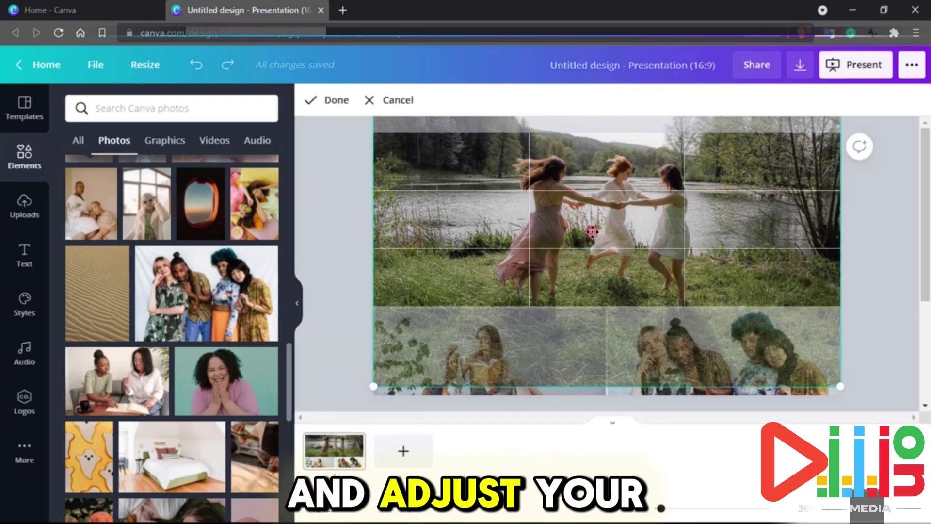
{"action": "double_click", "coordinate": [592, 231]}
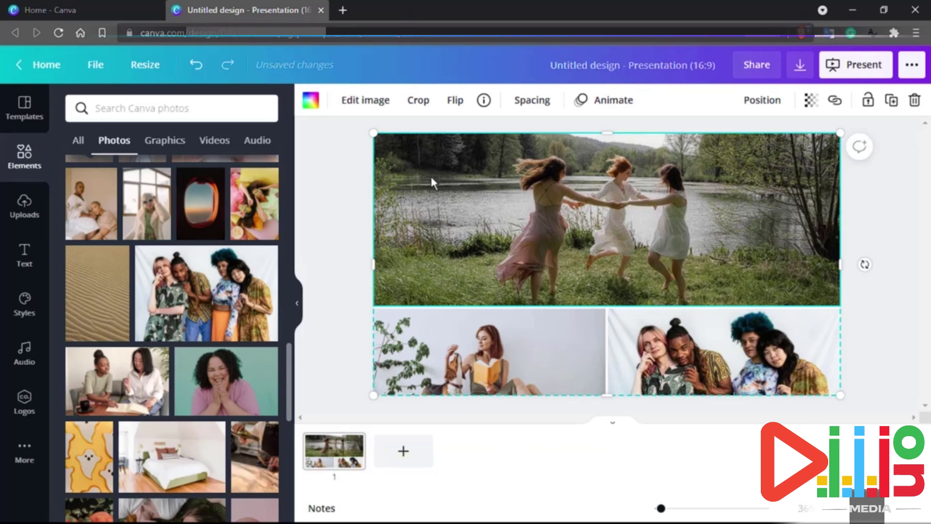
Try replacing the lake photo with a solid fill, first the brand palette's dark red and then the default coral red
{"action": "left_click", "coordinate": [310, 101]}
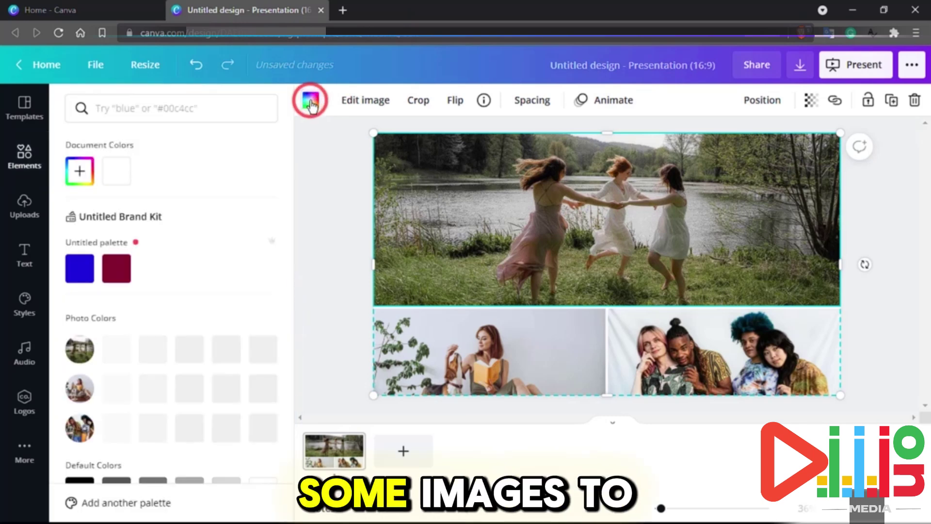
{"action": "left_click", "coordinate": [126, 269]}
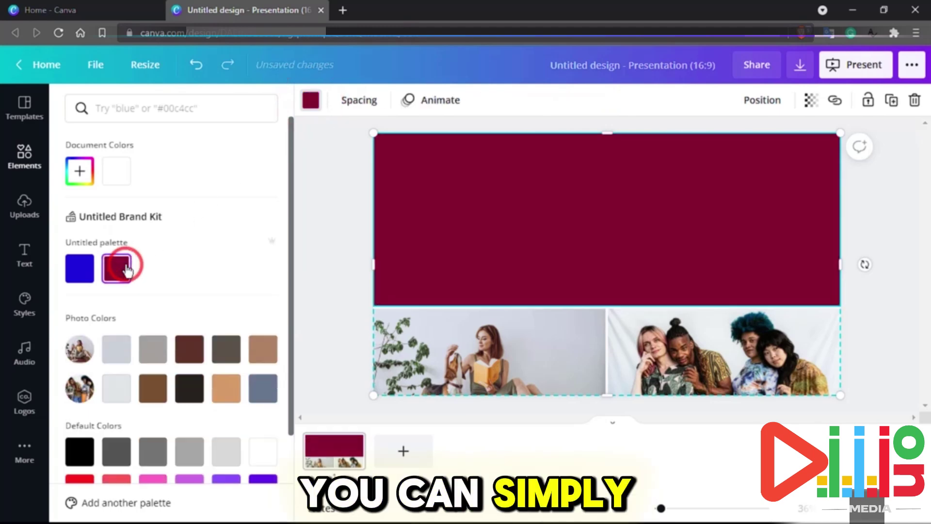
{"action": "scroll", "coordinate": [125, 267], "scroll_direction": "down", "scroll_amount": 3}
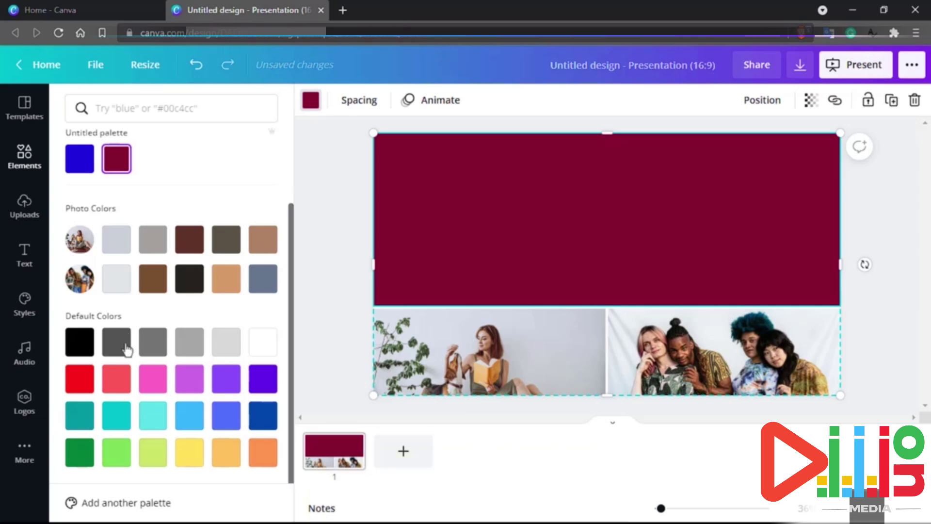
{"action": "left_click", "coordinate": [126, 386]}
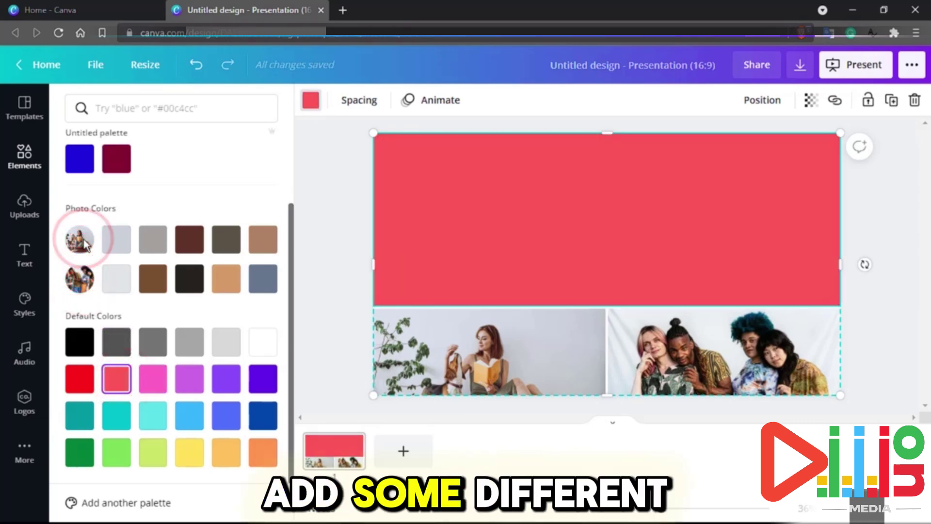
Try a grid spacing of 100 between the cells, then reduce the spacing to a narrow gap
{"action": "left_click", "coordinate": [358, 107]}
{"action": "left_click_drag", "start_coordinate": [433, 141], "coordinate": [526, 151]}
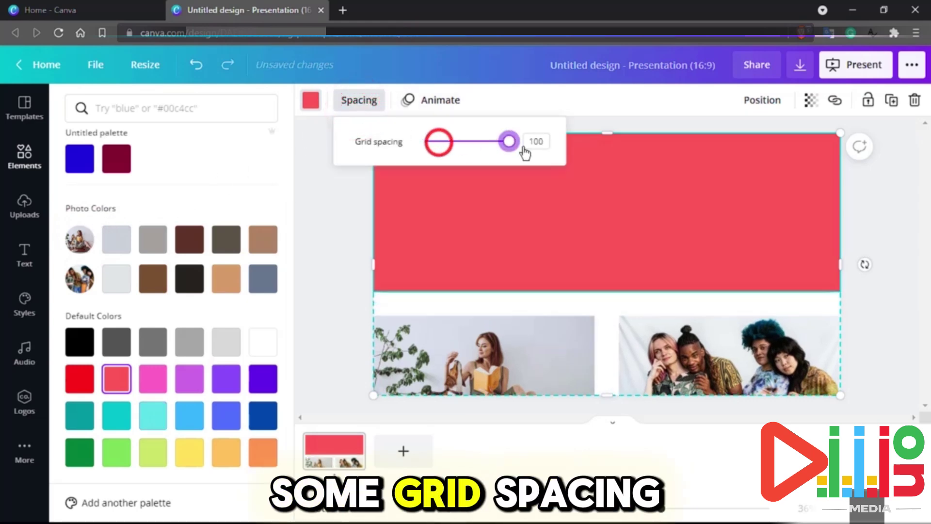
{"action": "left_click", "coordinate": [581, 148]}
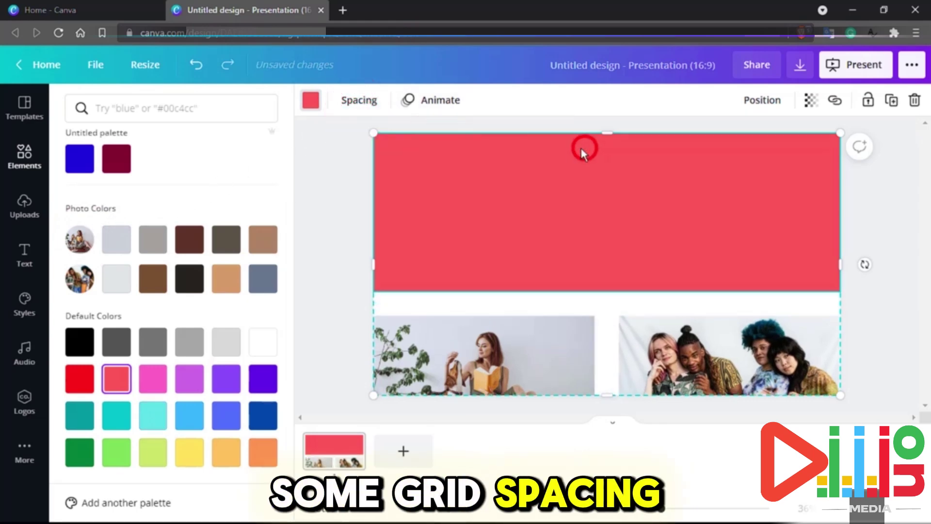
{"action": "left_click", "coordinate": [353, 101]}
{"action": "left_click_drag", "start_coordinate": [477, 144], "coordinate": [446, 141]}
{"action": "left_click", "coordinate": [307, 215]}
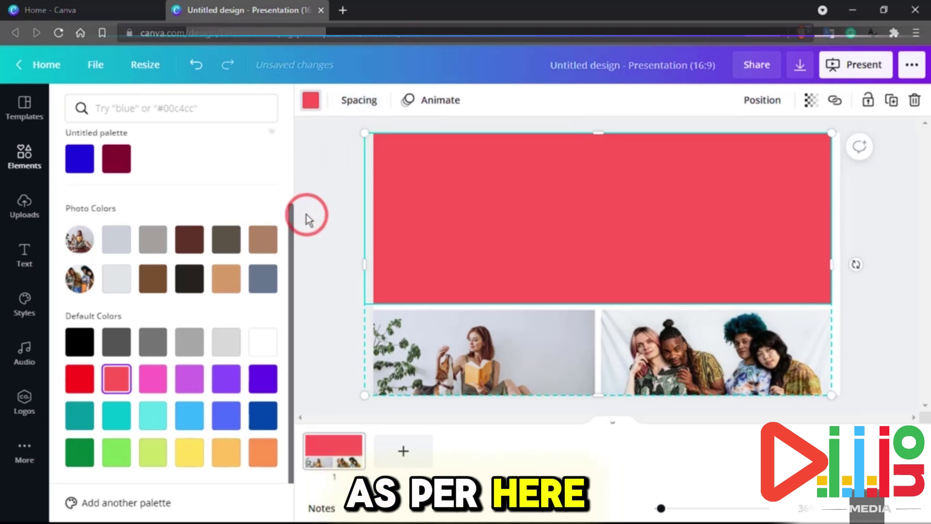
Undo the spacing and colour changes back to the grid with the lake photo in its wide cell
{"action": "left_click", "coordinate": [203, 73]}
{"action": "left_click", "coordinate": [203, 73]}
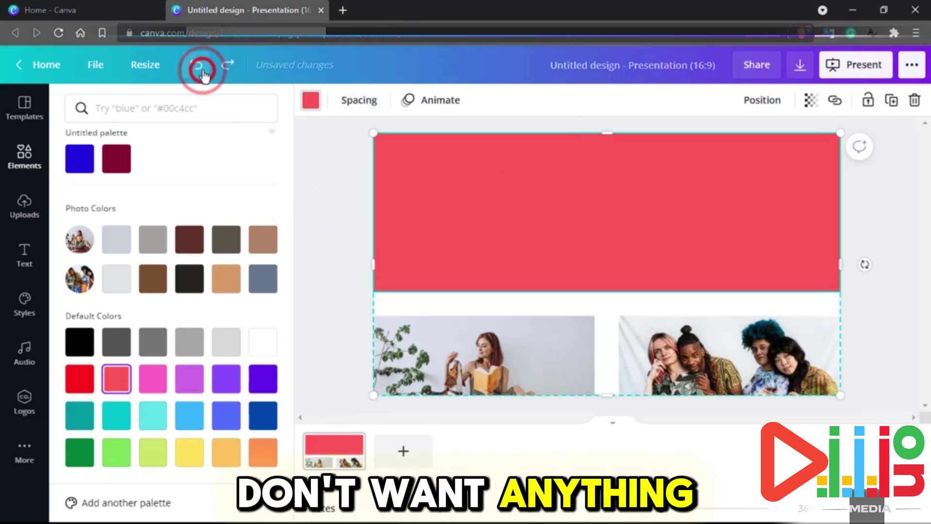
{"action": "left_click", "coordinate": [203, 73]}
{"action": "left_click", "coordinate": [203, 73]}
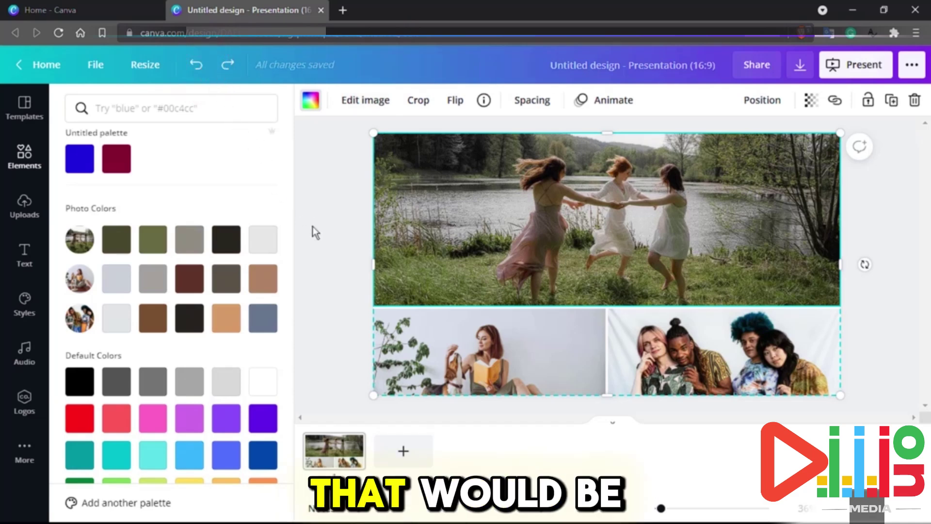
Add a second blank page and place the black film-strip frame with three curved windows from the Frames collection near its centre
{"action": "left_click", "coordinate": [32, 156]}
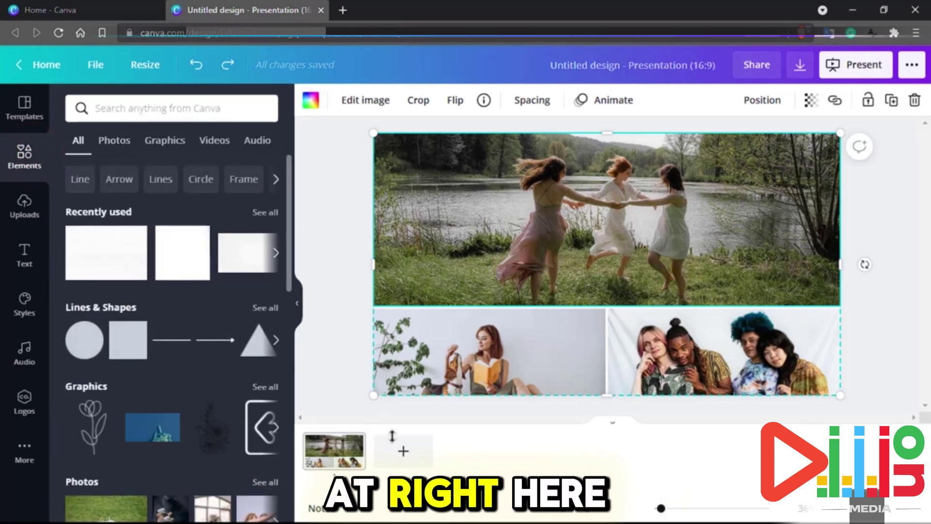
{"action": "left_click", "coordinate": [415, 455]}
{"action": "scroll", "coordinate": [151, 464], "scroll_direction": "down", "scroll_amount": 10}
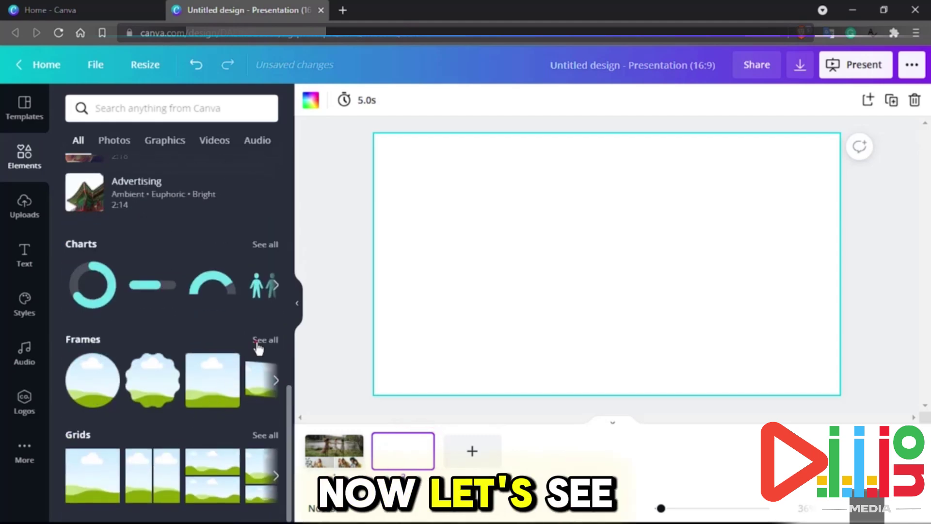
{"action": "left_click", "coordinate": [256, 342]}
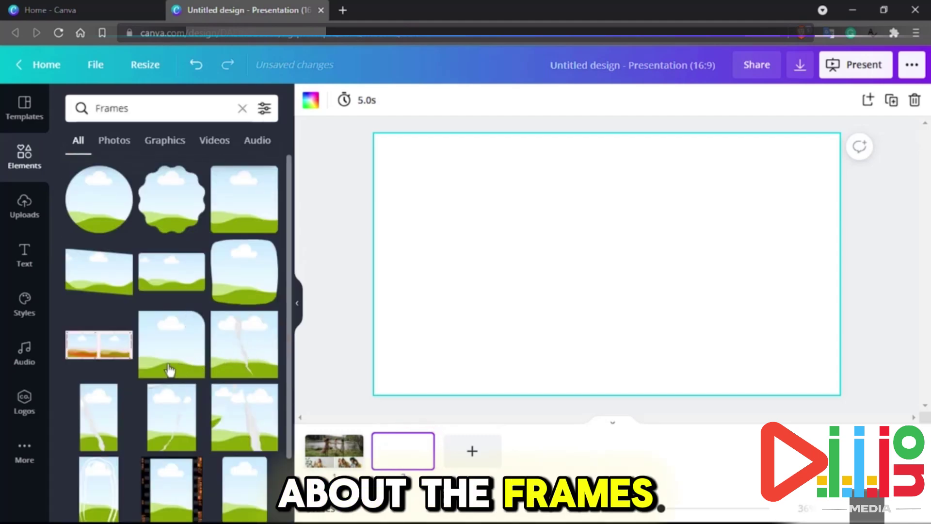
{"action": "scroll", "coordinate": [145, 374], "scroll_direction": "down", "scroll_amount": 5}
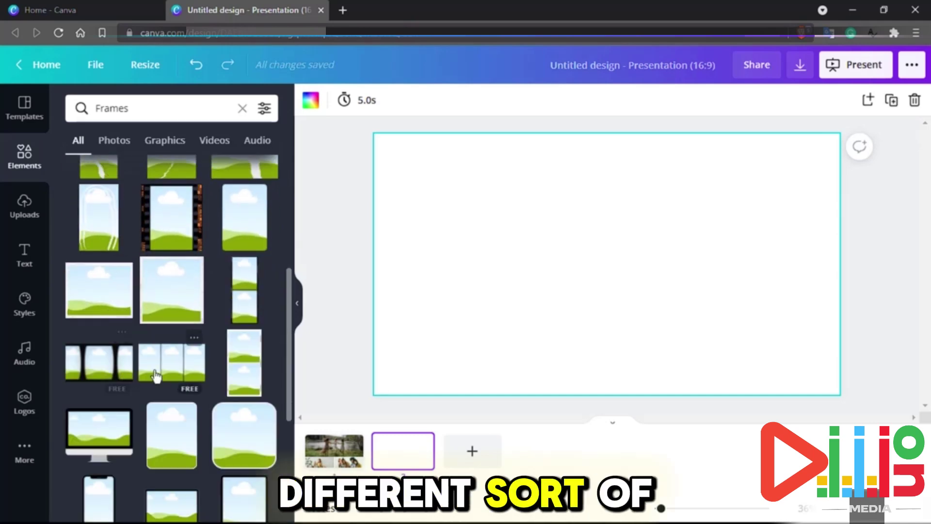
{"action": "scroll", "coordinate": [156, 376], "scroll_direction": "down", "scroll_amount": 4}
{"action": "scroll", "coordinate": [146, 340], "scroll_direction": "up", "scroll_amount": 3}
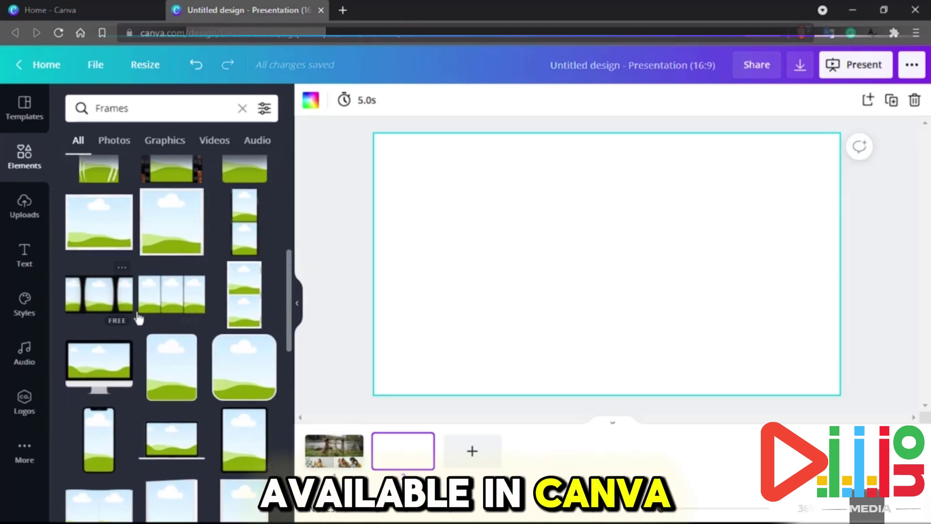
{"action": "left_click_drag", "start_coordinate": [93, 290], "coordinate": [499, 217]}
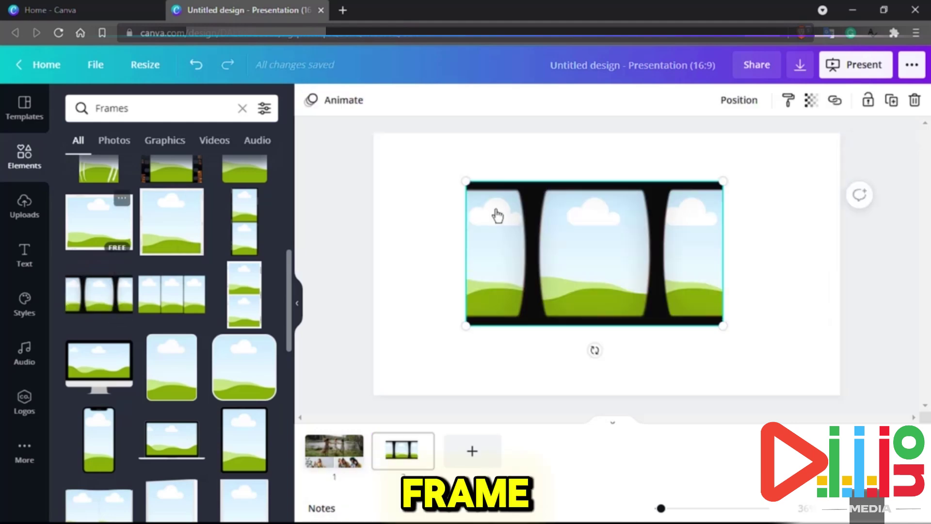
Fill the film-strip frame with trending photos: bare back with leaves in the first window, pink lily in the middle, orange bird sky in the last
{"action": "left_click", "coordinate": [115, 143]}
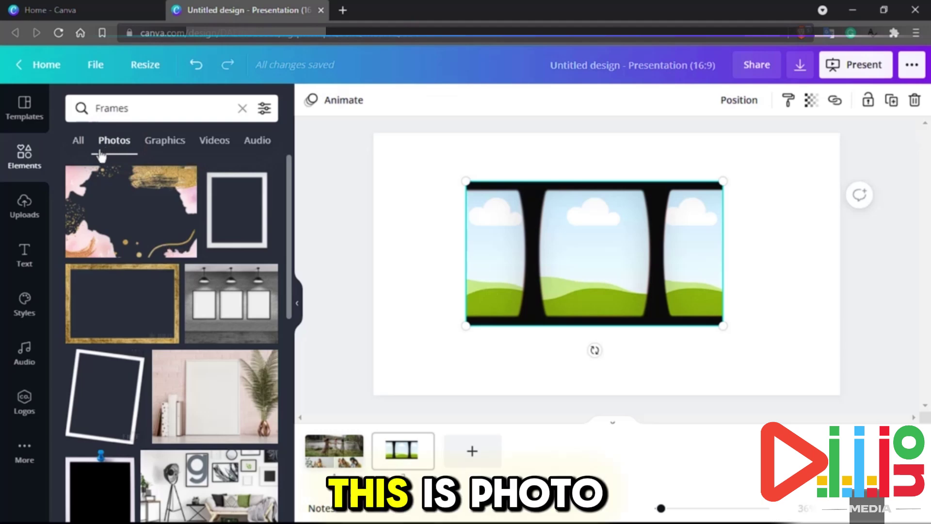
{"action": "left_click", "coordinate": [35, 178]}
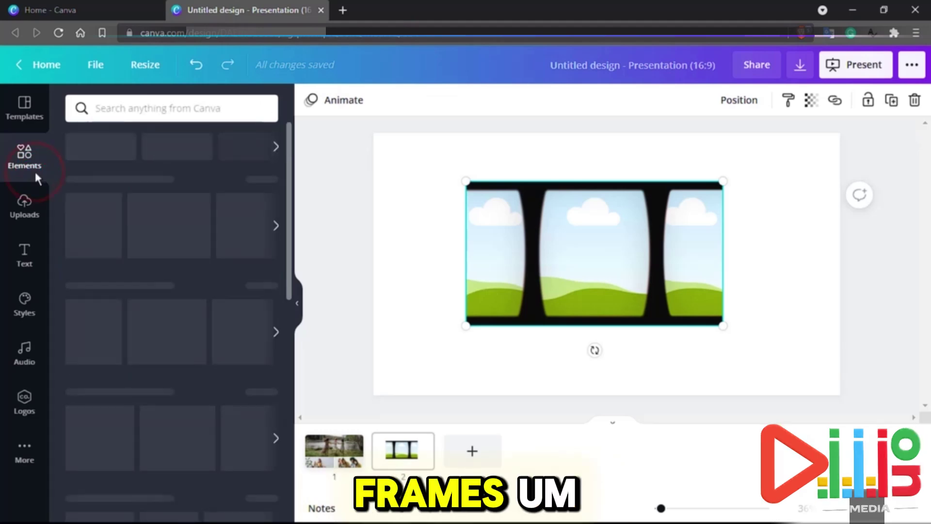
{"action": "scroll", "coordinate": [231, 285], "scroll_direction": "down", "scroll_amount": 3}
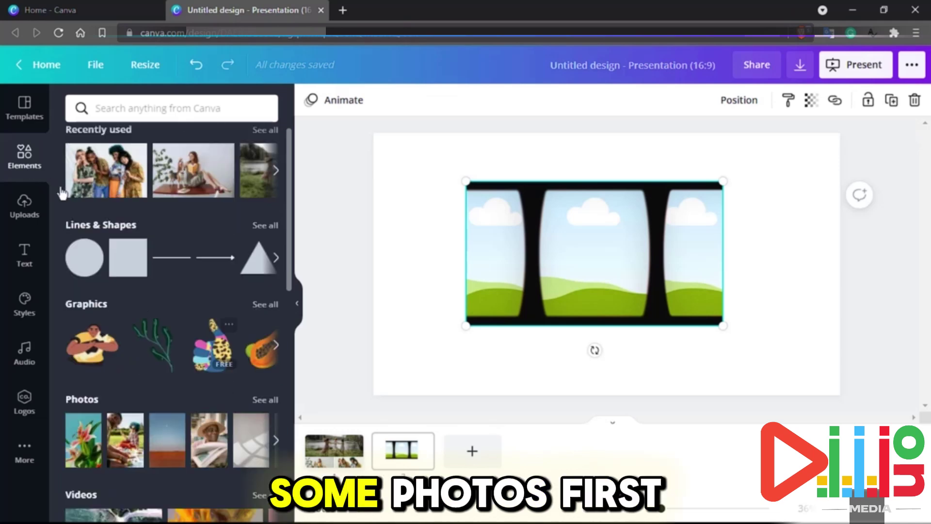
{"action": "left_click", "coordinate": [266, 313]}
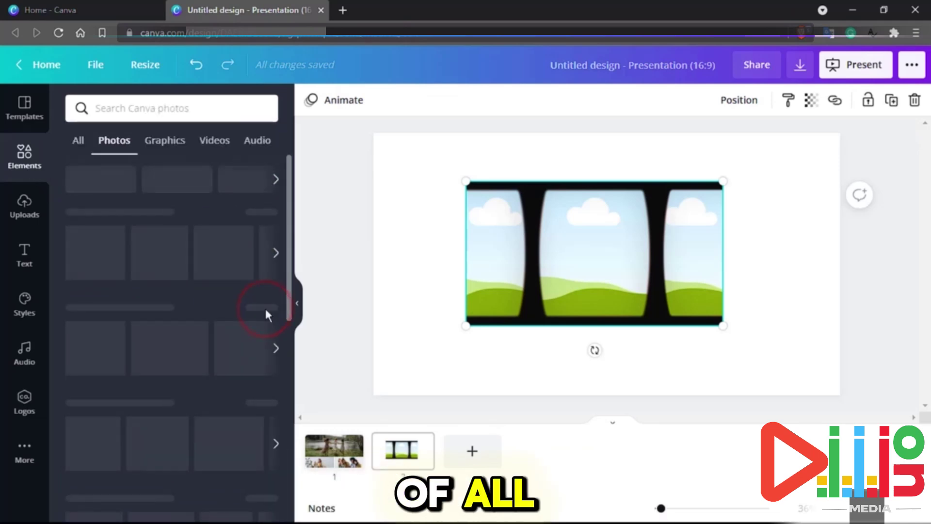
{"action": "scroll", "coordinate": [208, 306], "scroll_direction": "down", "scroll_amount": 3}
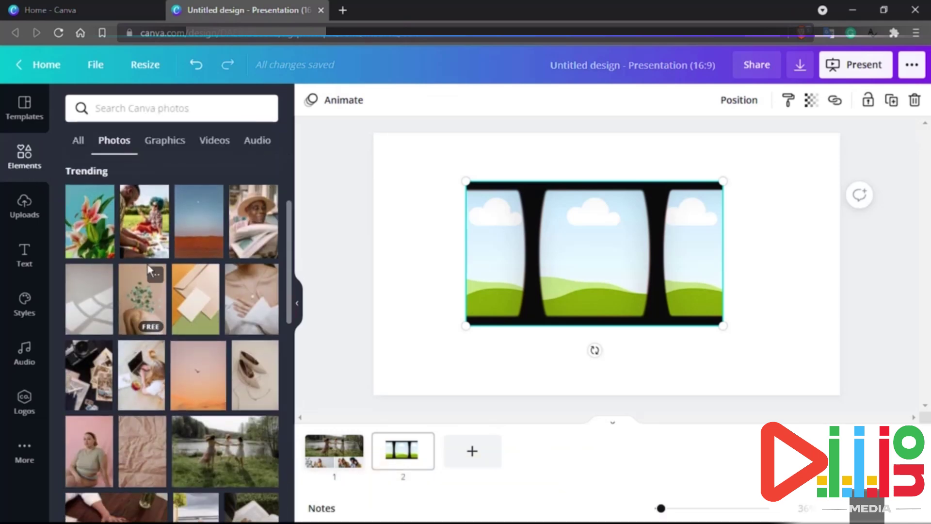
{"action": "left_click_drag", "start_coordinate": [100, 228], "coordinate": [608, 257]}
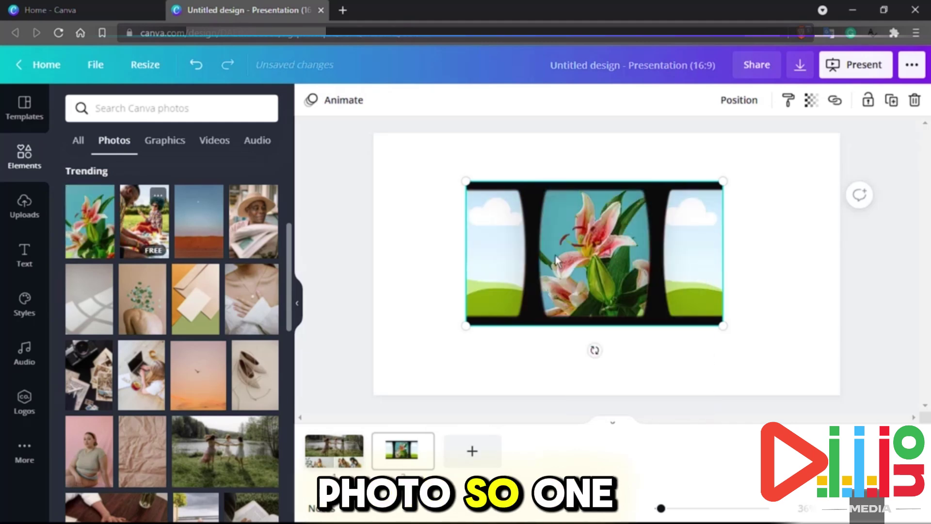
{"action": "left_click_drag", "start_coordinate": [138, 303], "coordinate": [479, 254]}
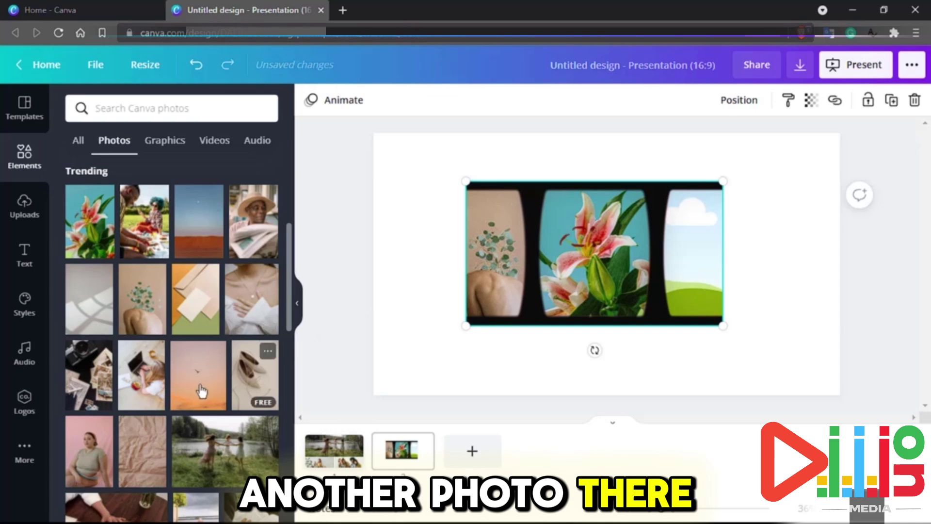
{"action": "left_click_drag", "start_coordinate": [202, 391], "coordinate": [692, 264]}
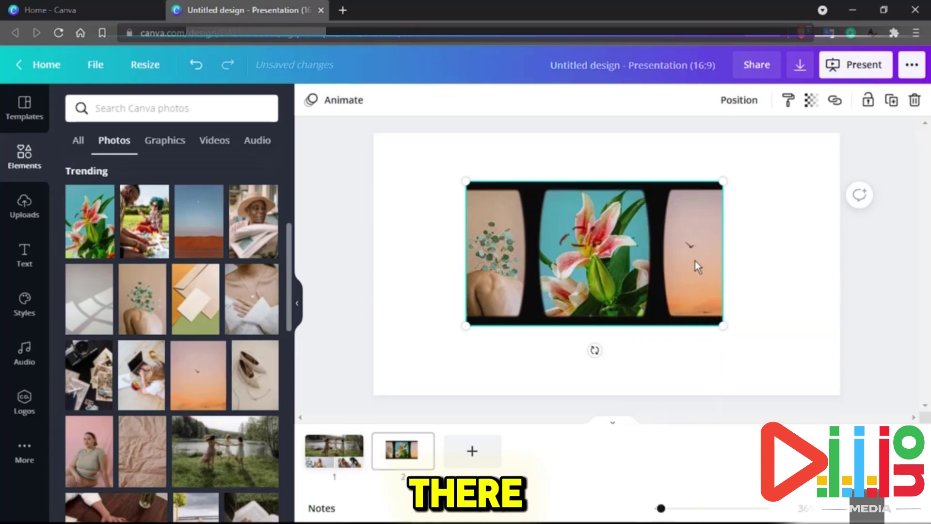
Try repositioning the orange sky photo inside the film strip's last window
{"action": "double_click", "coordinate": [696, 259]}
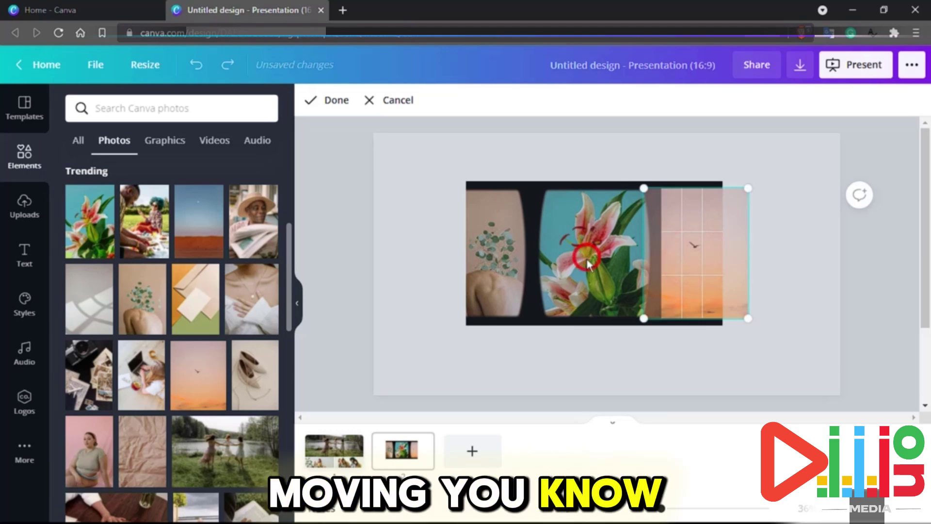
{"action": "left_click", "coordinate": [669, 418]}
{"action": "left_click", "coordinate": [381, 242]}
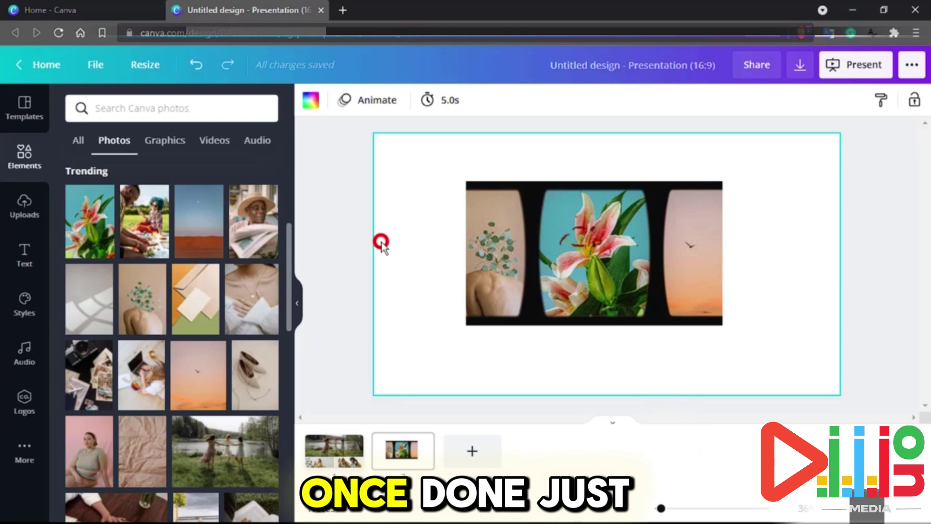
Enlarge the lily photo inside the film strip's middle window and reposition it so the main flower fills the opening
{"action": "left_click", "coordinate": [598, 240]}
{"action": "double_click", "coordinate": [598, 240]}
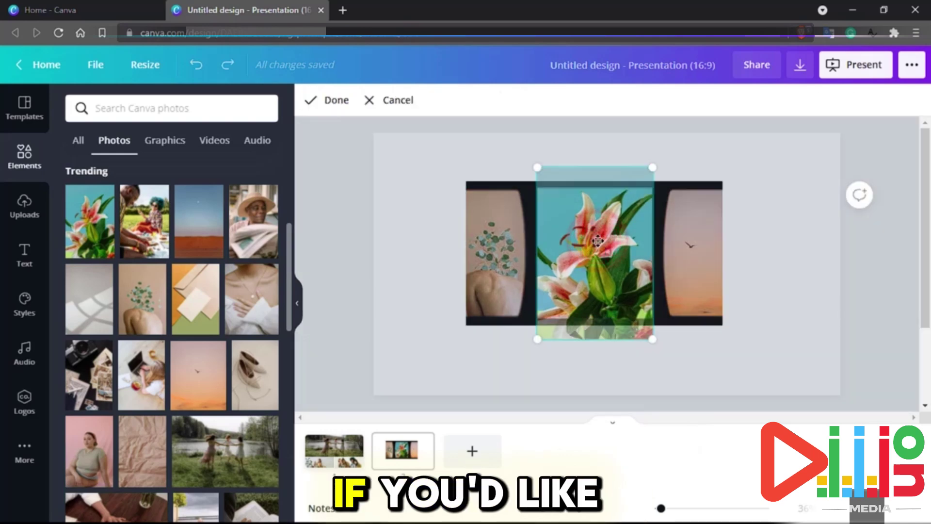
{"action": "left_click_drag", "start_coordinate": [536, 161], "coordinate": [558, 194]}
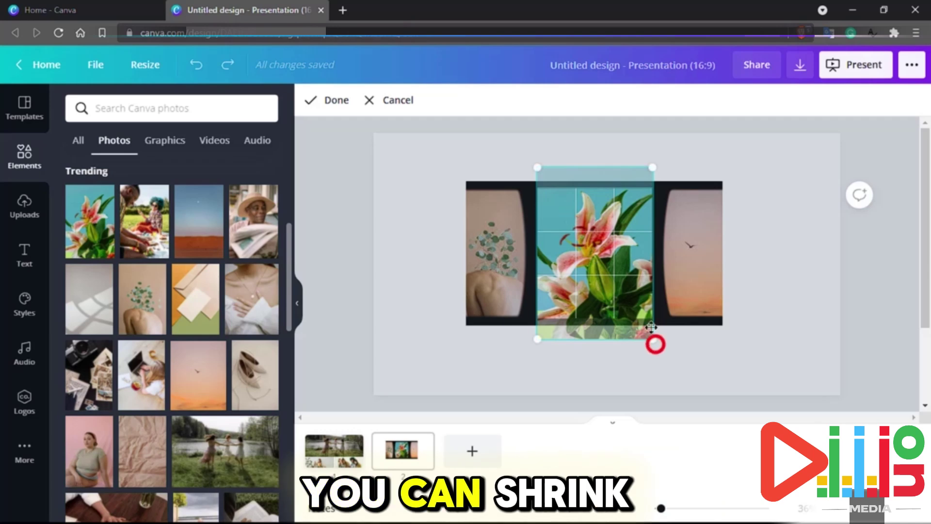
{"action": "left_click_drag", "start_coordinate": [652, 328], "coordinate": [642, 316]}
{"action": "left_click_drag", "start_coordinate": [537, 334], "coordinate": [572, 307]}
{"action": "left_click_drag", "start_coordinate": [511, 162], "coordinate": [527, 189]}
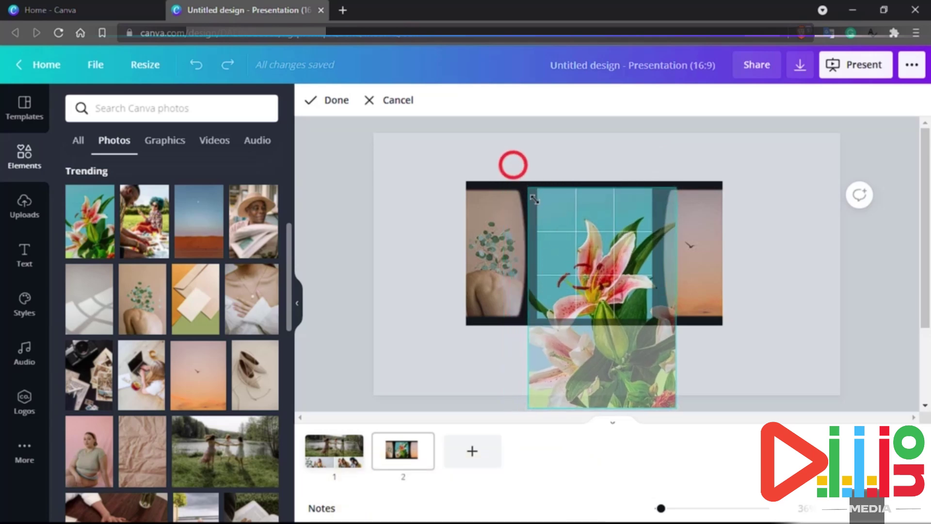
{"action": "left_click_drag", "start_coordinate": [574, 320], "coordinate": [572, 289]}
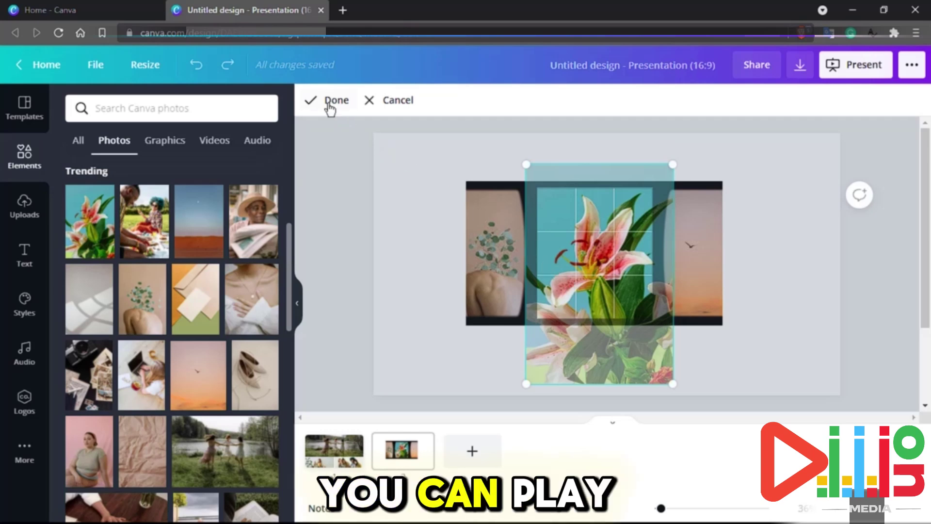
{"action": "left_click", "coordinate": [329, 103]}
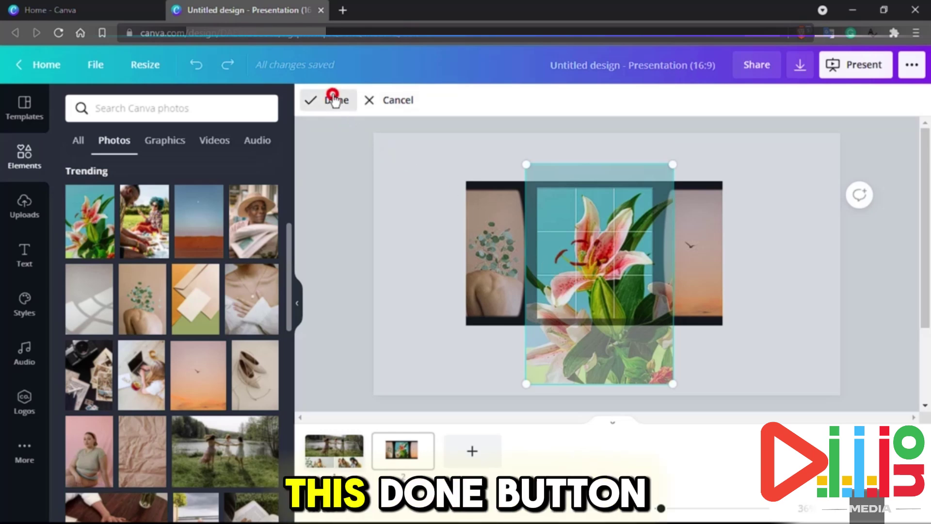
Shift the bare-back photo slightly to the right inside the film strip's first window
{"action": "double_click", "coordinate": [503, 257]}
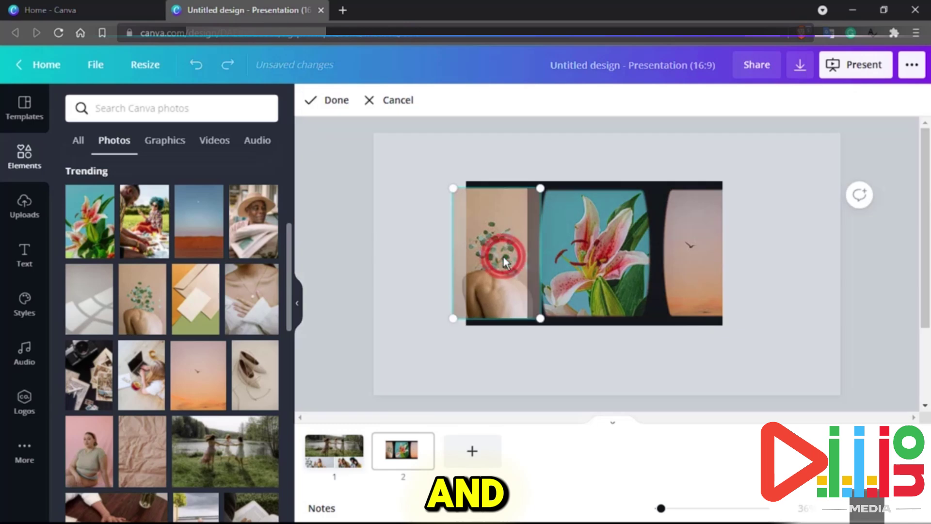
{"action": "left_click_drag", "start_coordinate": [507, 257], "coordinate": [512, 259]}
{"action": "left_click", "coordinate": [639, 135]}
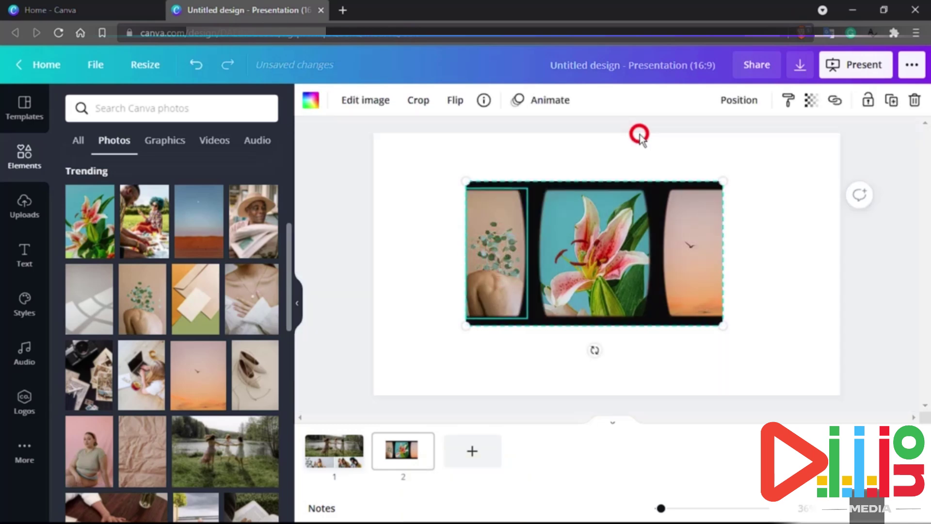
{"action": "left_click", "coordinate": [682, 347]}
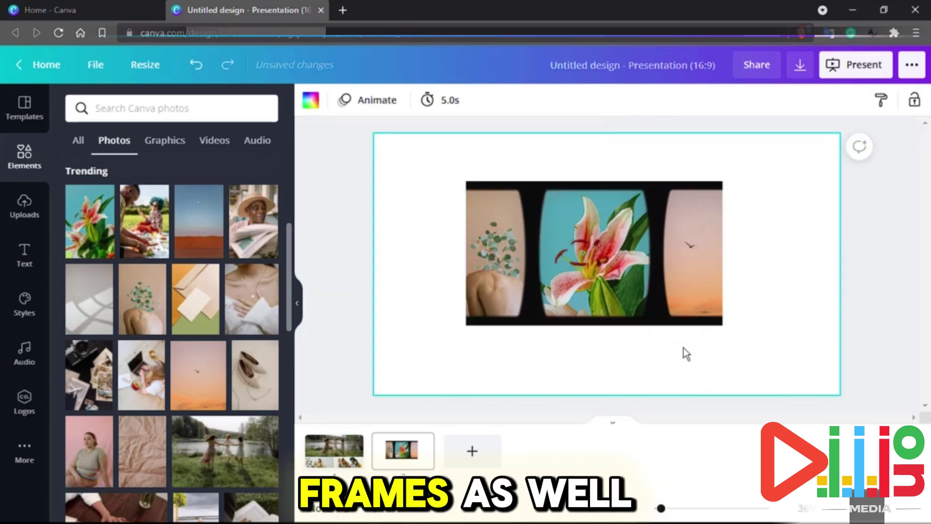
Add a third blank page and place the three-series line chart from the Charts collection near its centre
{"action": "left_click", "coordinate": [25, 157]}
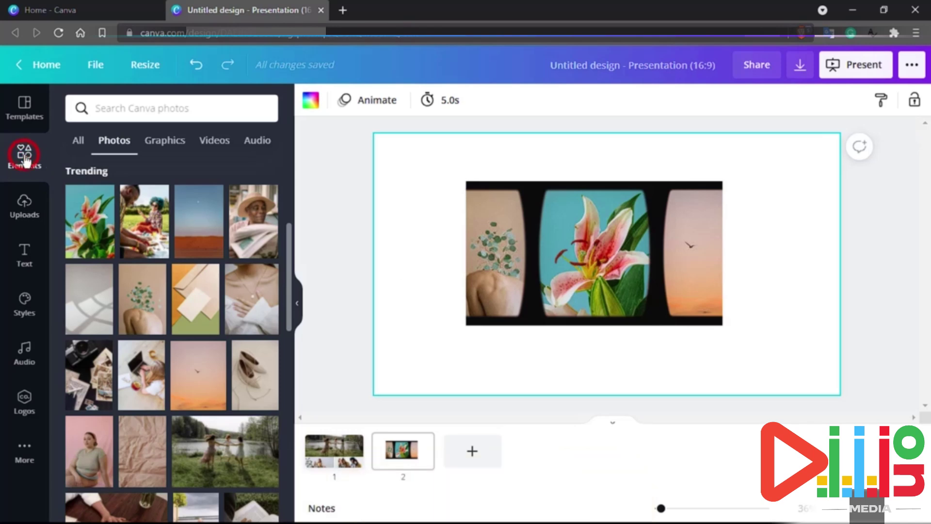
{"action": "scroll", "coordinate": [152, 324], "scroll_direction": "down", "scroll_amount": 10}
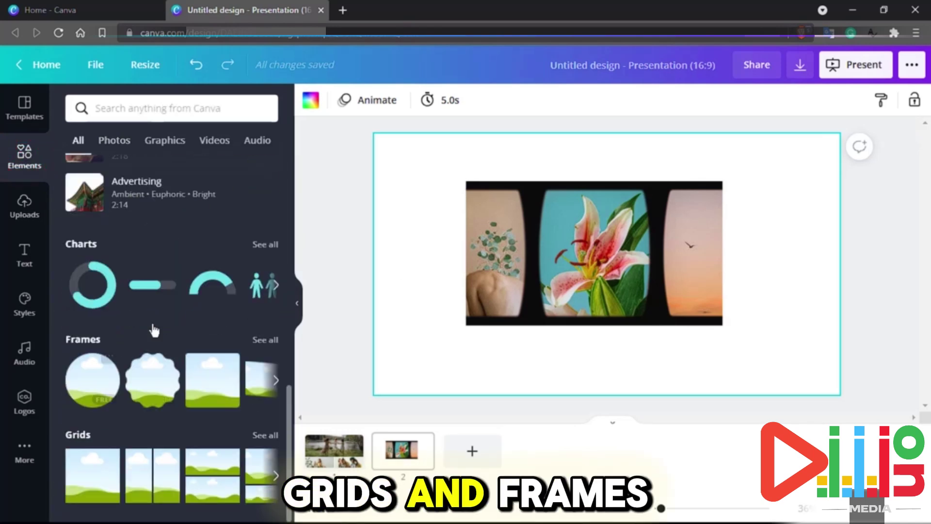
{"action": "left_click", "coordinate": [466, 447]}
{"action": "left_click", "coordinate": [265, 244]}
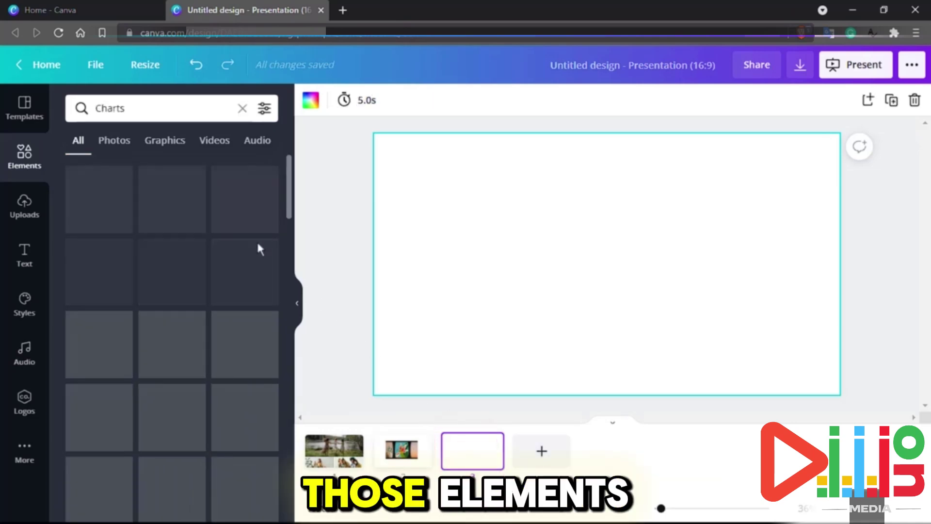
{"action": "scroll", "coordinate": [173, 296], "scroll_direction": "down", "scroll_amount": 6}
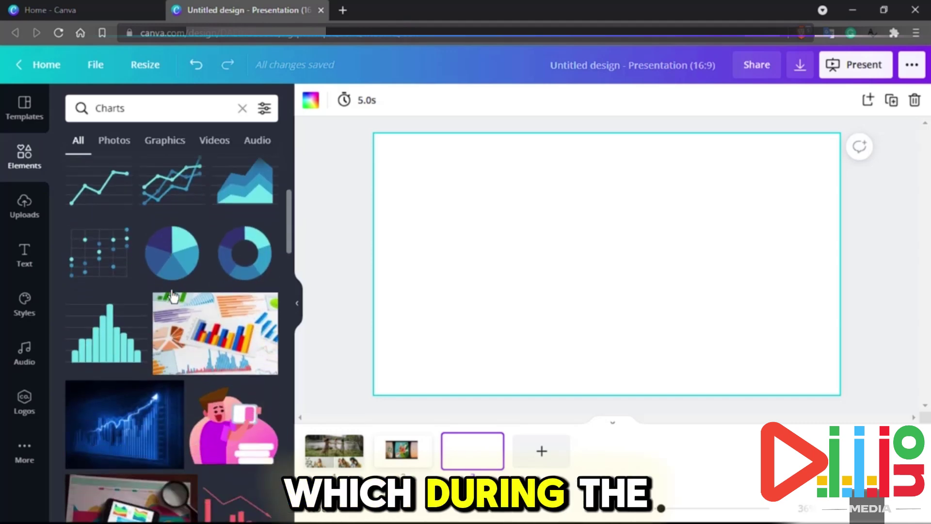
{"action": "scroll", "coordinate": [204, 320], "scroll_direction": "up", "scroll_amount": 2}
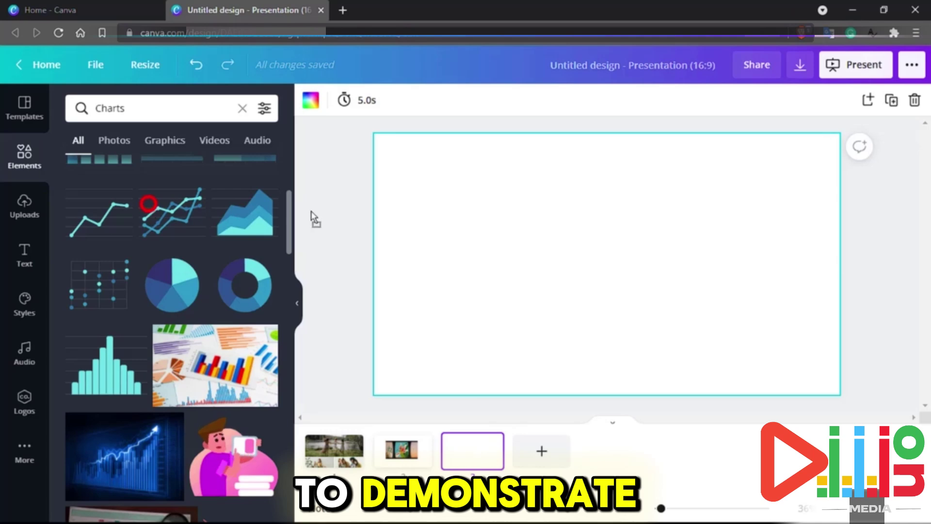
{"action": "left_click_drag", "start_coordinate": [311, 218], "coordinate": [590, 262]}
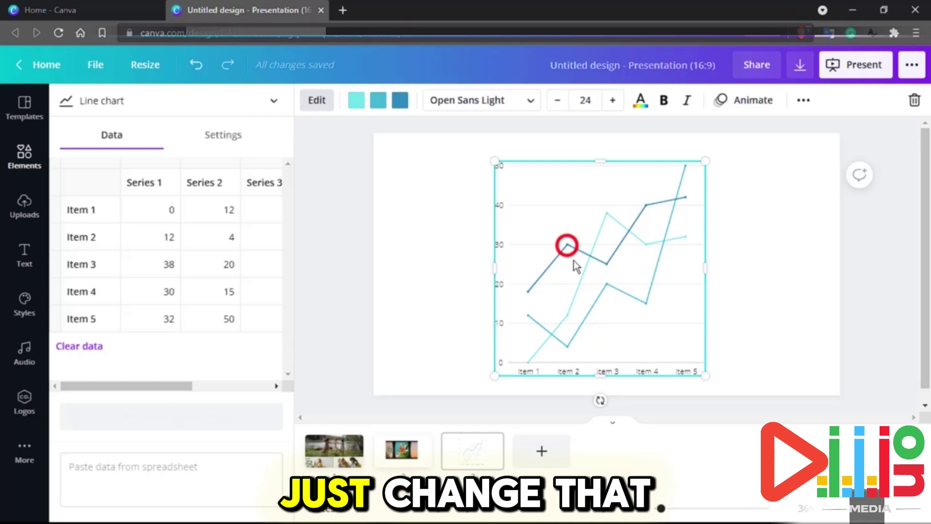
{"action": "left_click_drag", "start_coordinate": [575, 260], "coordinate": [581, 275]}
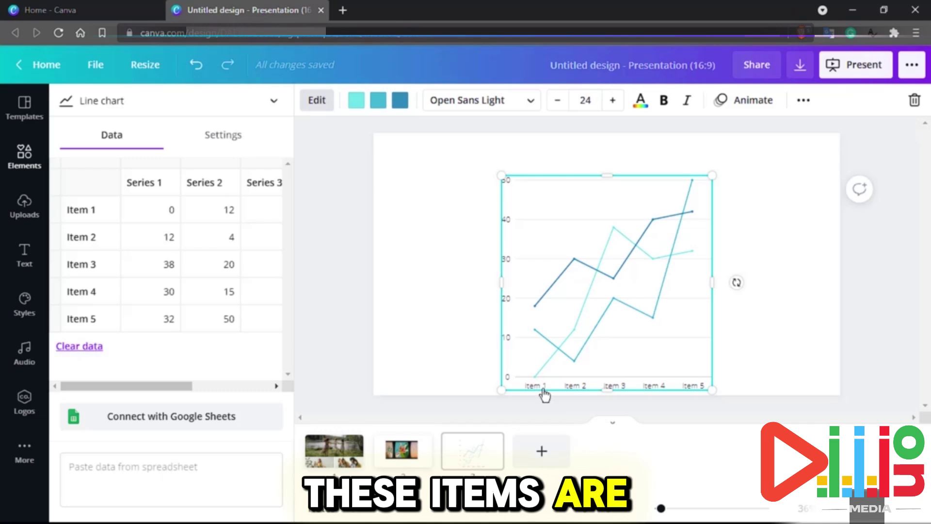
Rename the chart's first row label, Item 1, to Canva in the data table
{"action": "left_click", "coordinate": [83, 210]}
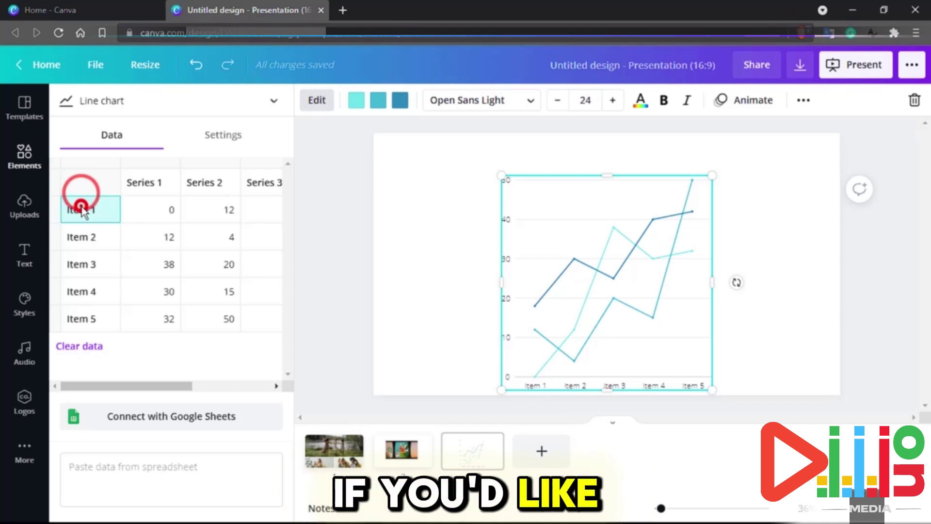
{"action": "key", "text": "BackSpace"}
{"action": "key", "text": "BackSpace"}
{"action": "key", "text": "BackSpace"}
{"action": "key", "text": "BackSpace"}
{"action": "key", "text": "BackSpace"}
{"action": "key", "text": "BackSpace"}
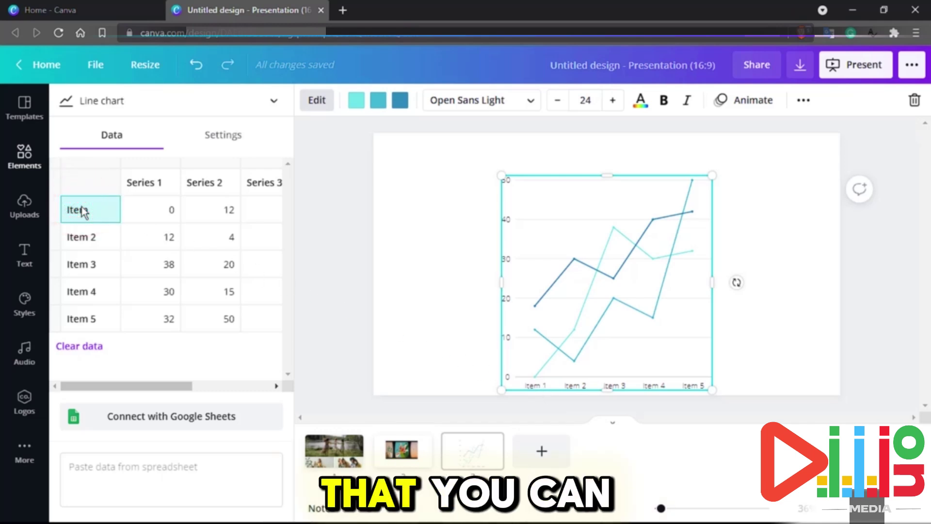
{"action": "type", "text": "Canva"}
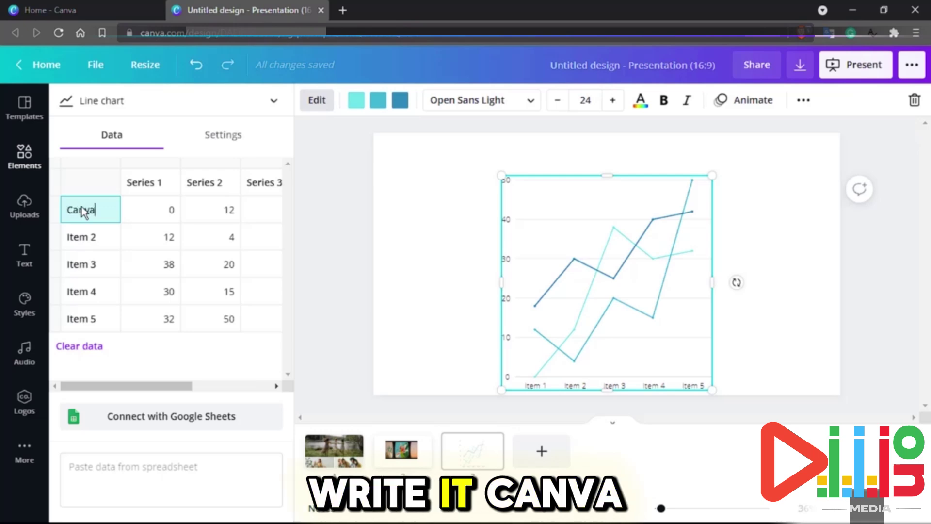
Rename the chart's second, third and fourth row labels to Photoshop, Illustrator and Gimp
{"action": "double_click", "coordinate": [90, 236]}
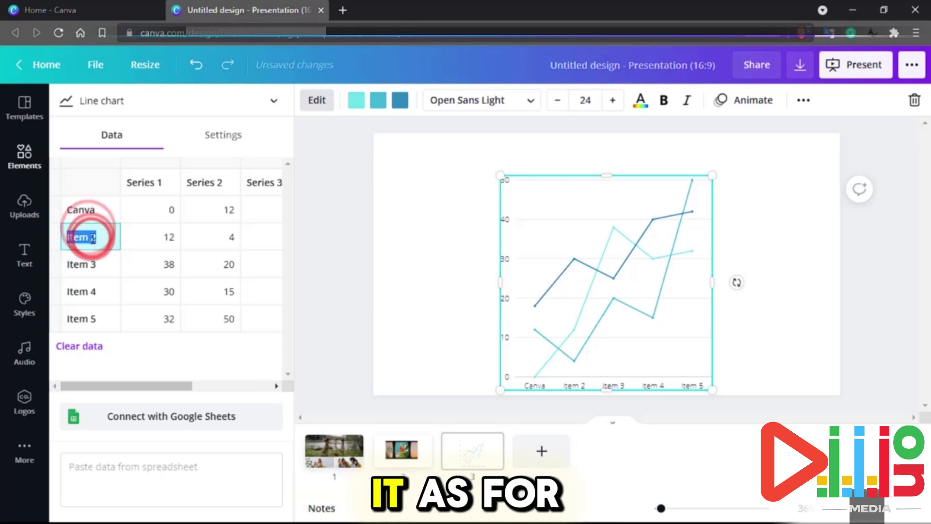
{"action": "type", "text": "Photoshop"}
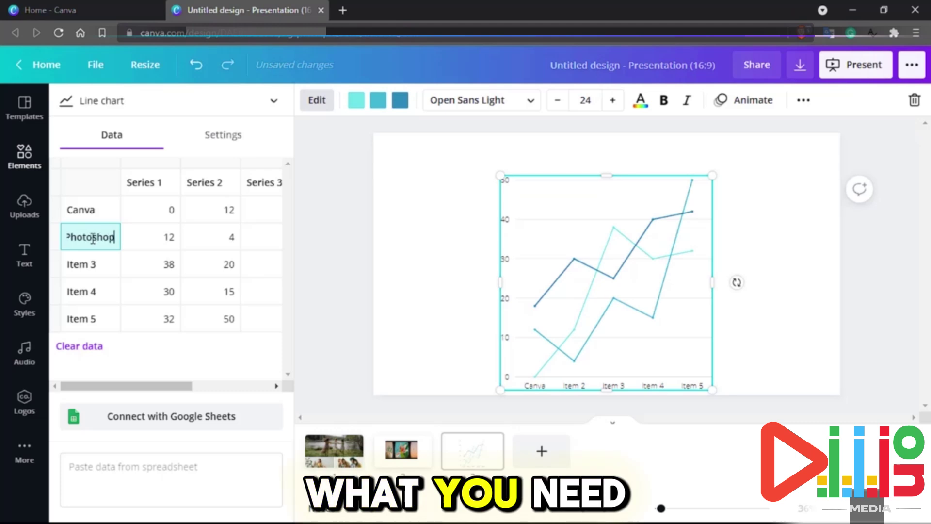
{"action": "double_click", "coordinate": [87, 264]}
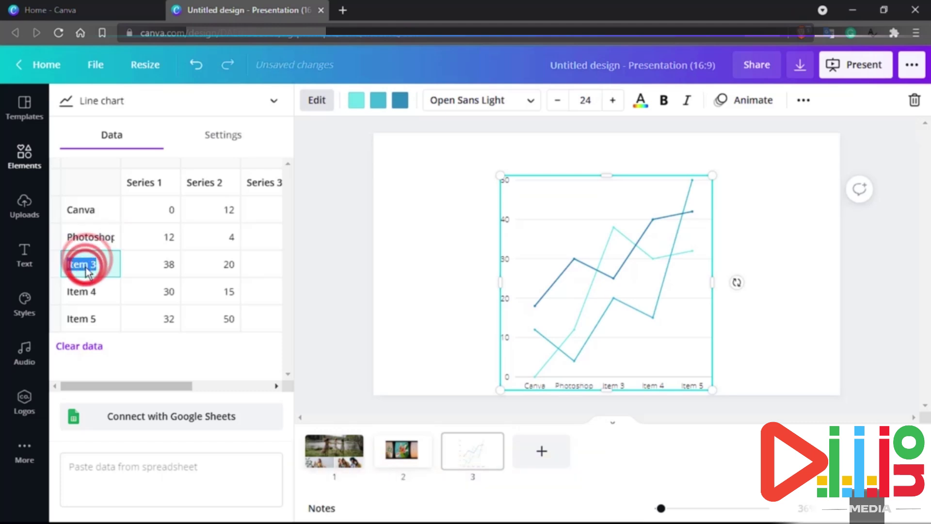
{"action": "type", "text": "Illustrator"}
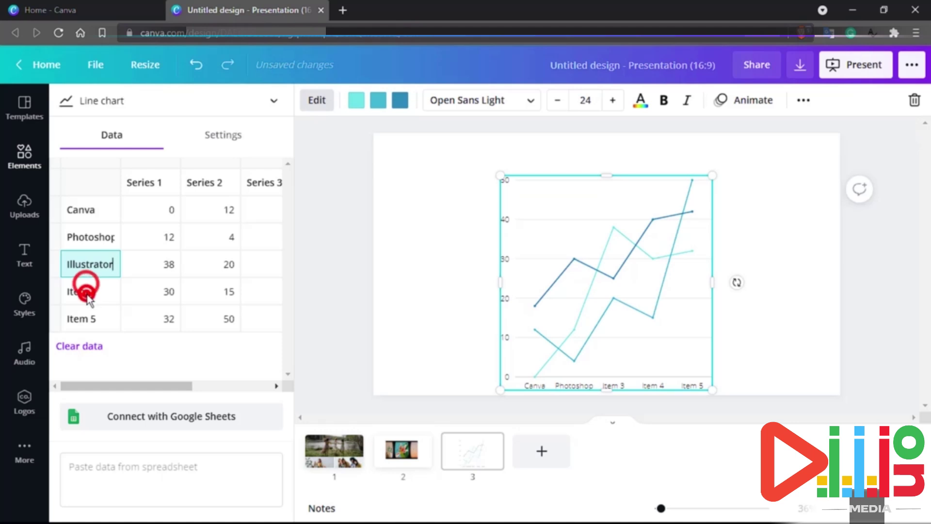
{"action": "double_click", "coordinate": [87, 291]}
{"action": "type", "text": "Gimp"}
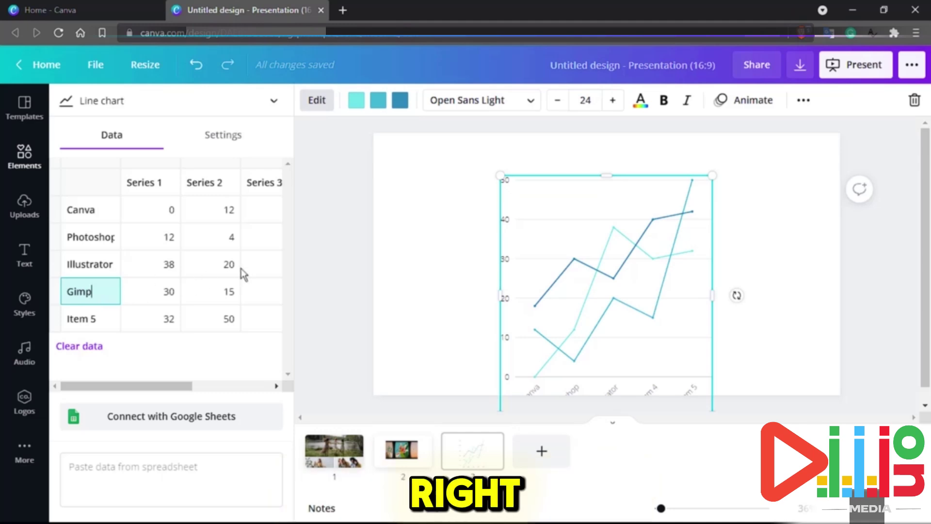
{"action": "key", "text": "Return"}
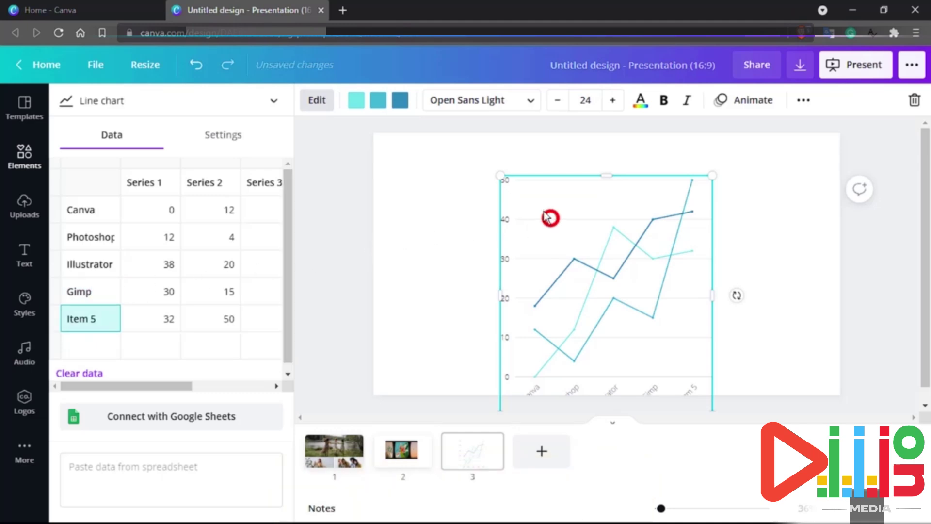
Move the line chart higher on page 3, widen it to about three quarters of the page, and shift it left
{"action": "left_click_drag", "start_coordinate": [546, 217], "coordinate": [519, 174]}
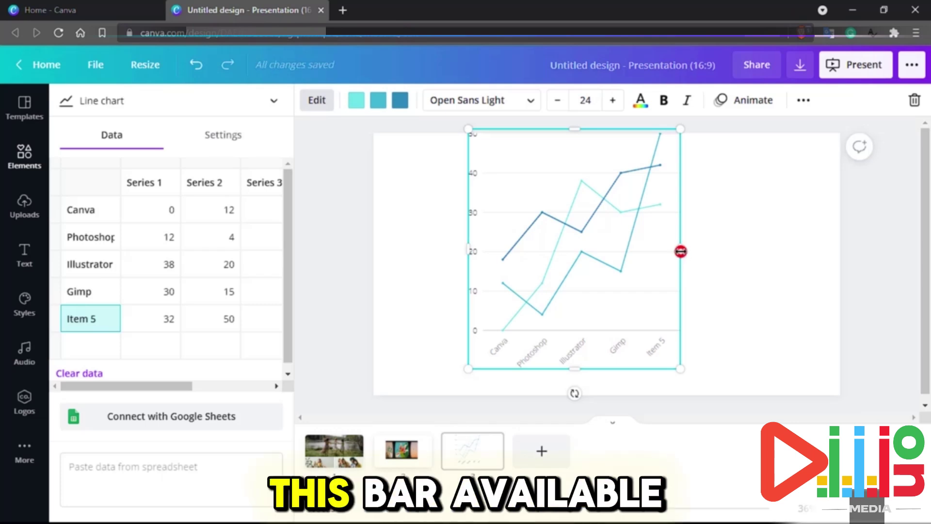
{"action": "left_click_drag", "start_coordinate": [697, 252], "coordinate": [820, 260]}
{"action": "left_click", "coordinate": [618, 142]}
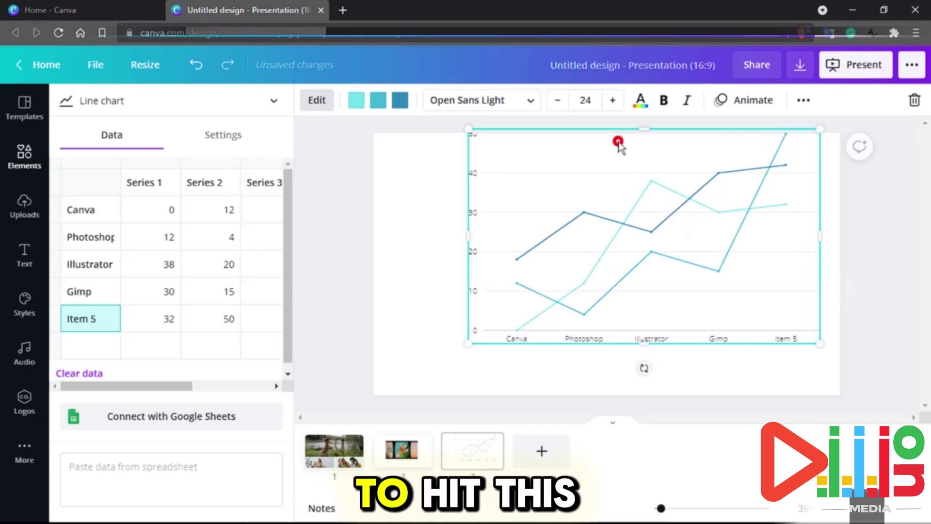
{"action": "left_click_drag", "start_coordinate": [605, 164], "coordinate": [549, 161]}
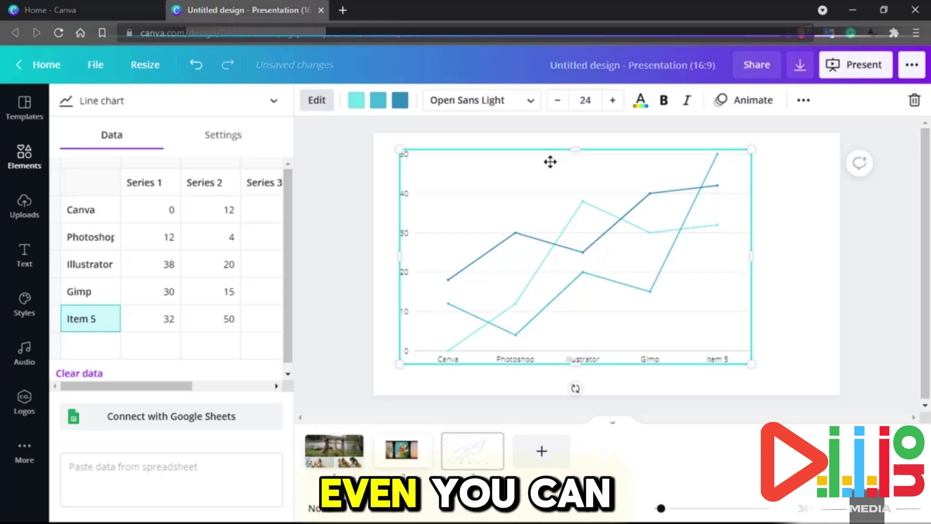
Set the Series 1 value for Canva to 100 in the chart's data table
{"action": "left_click", "coordinate": [170, 212]}
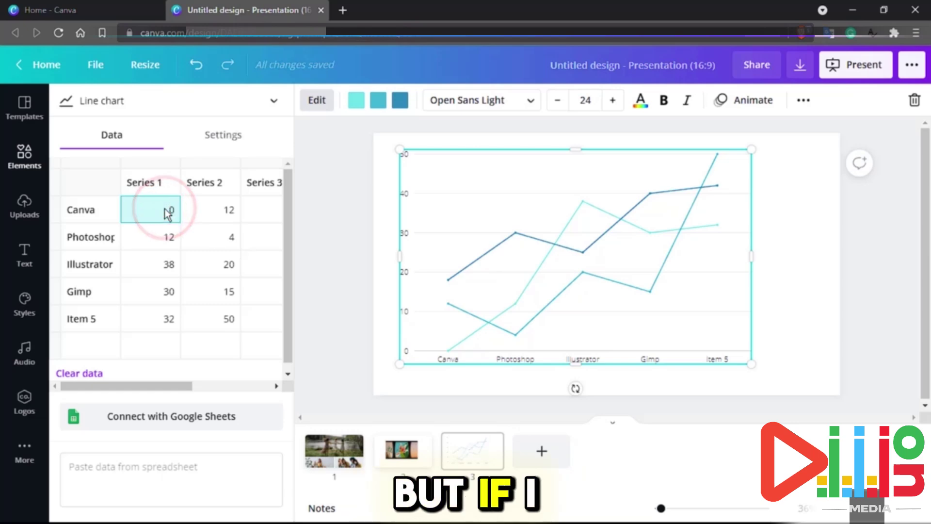
{"action": "type", "text": "100"}
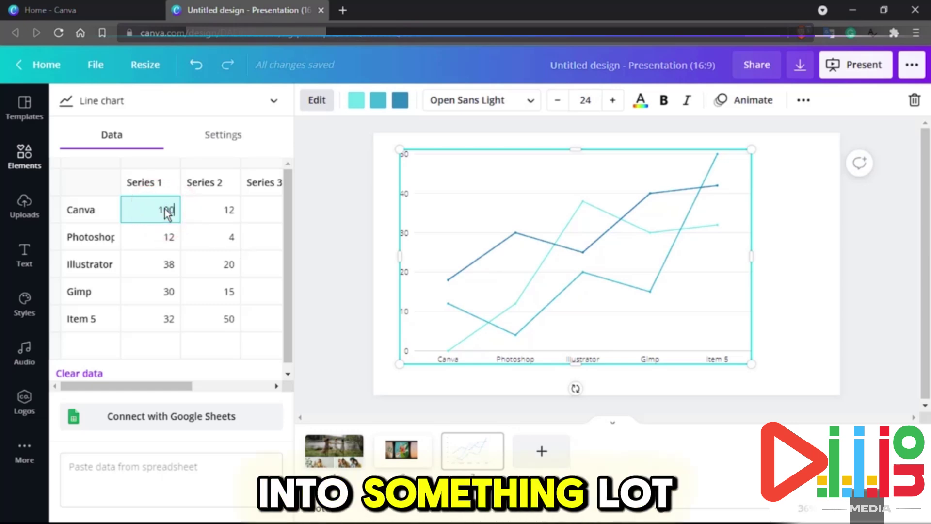
{"action": "left_click", "coordinate": [210, 208]}
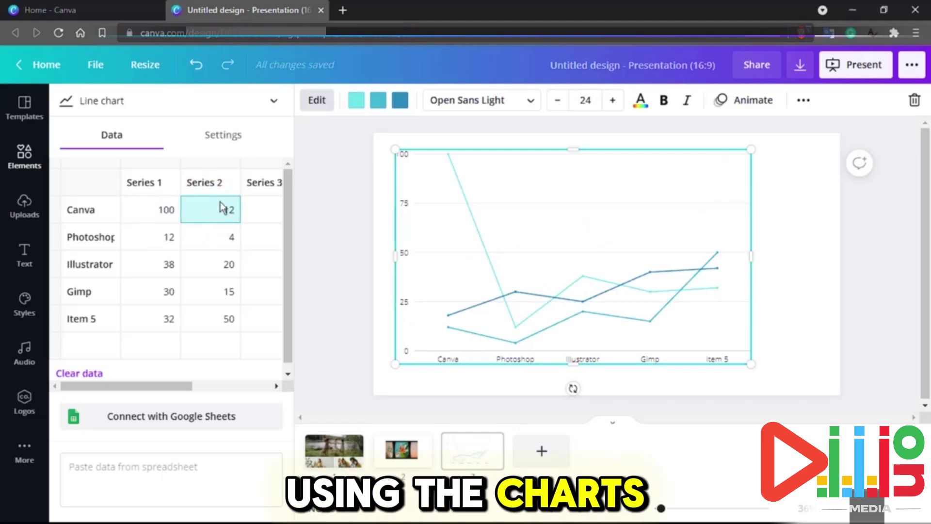
Recolor the chart's second line with the brand palette's maroon and its third line with a near-black photo color
{"action": "left_click", "coordinate": [384, 107]}
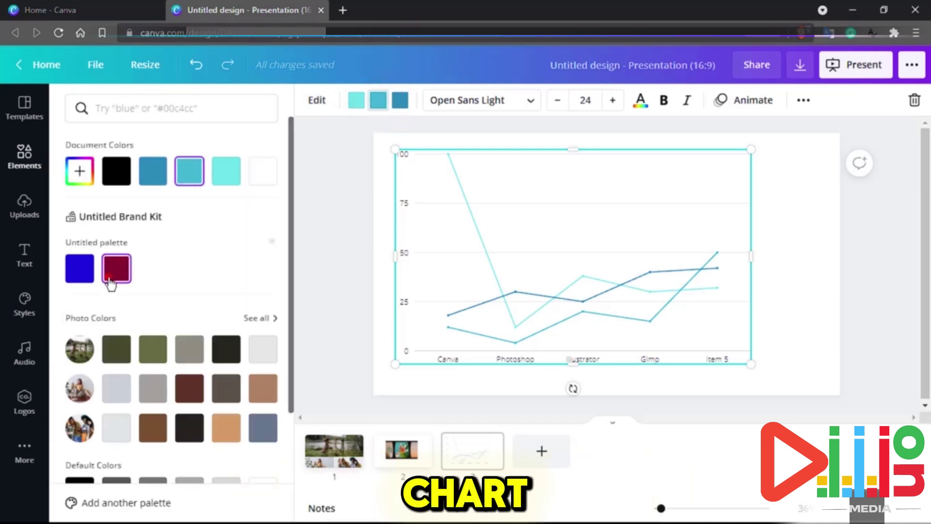
{"action": "left_click", "coordinate": [558, 298]}
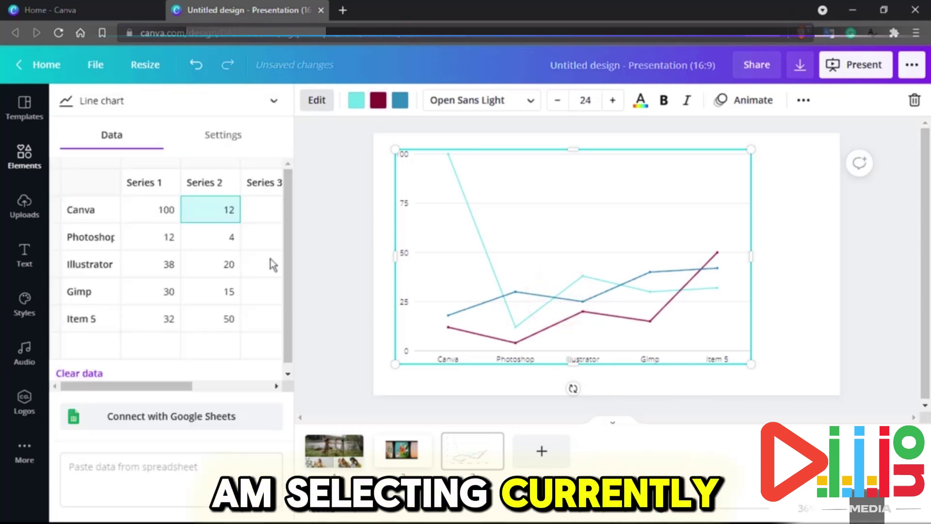
{"action": "left_click", "coordinate": [99, 237]}
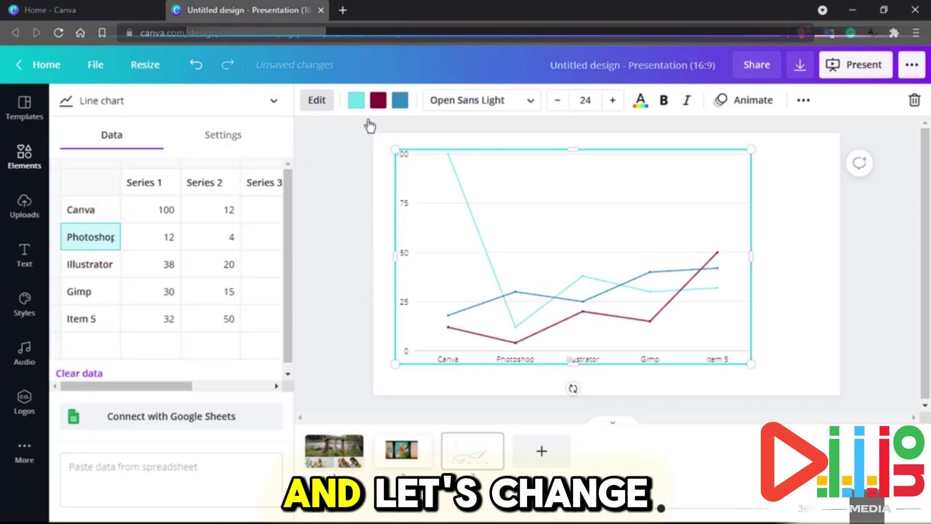
{"action": "left_click", "coordinate": [401, 106]}
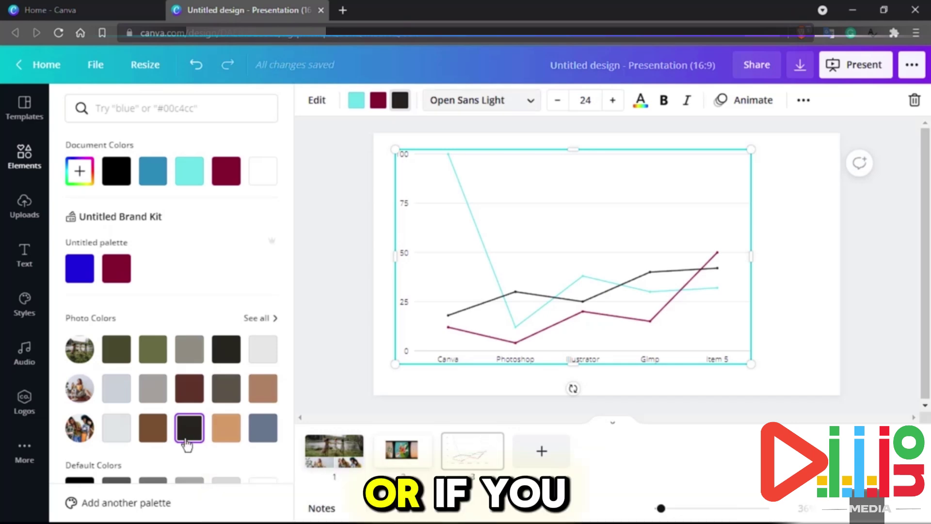
Change the chart's label font to Times Neue Roman and look over its additional formatting options
{"action": "left_click", "coordinate": [531, 102]}
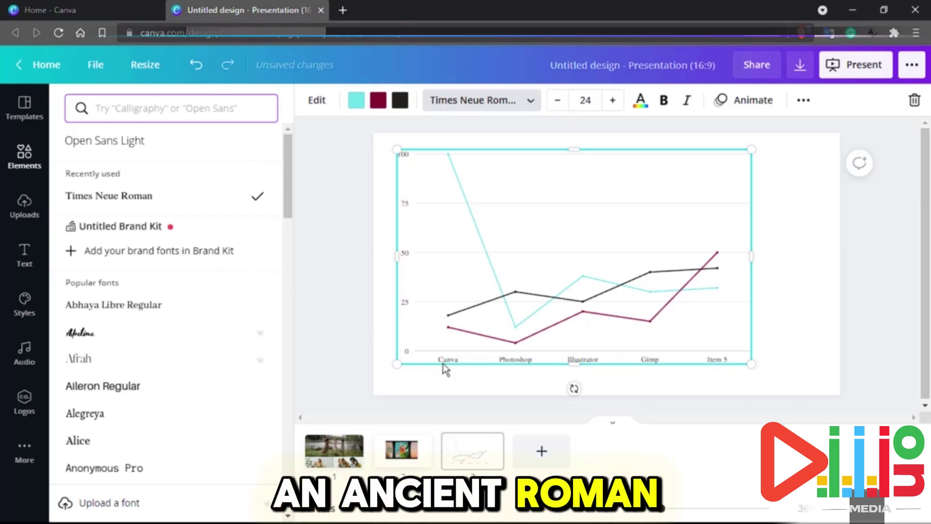
{"action": "left_click", "coordinate": [805, 100]}
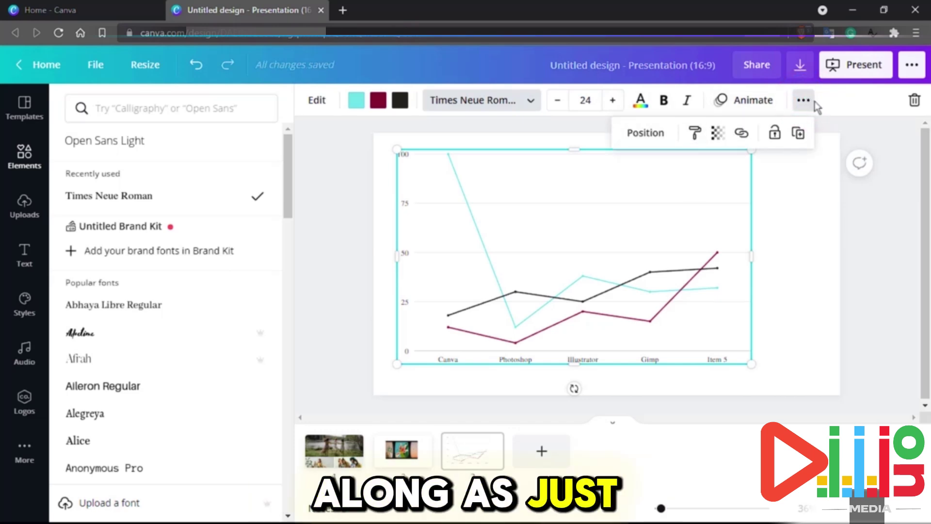
{"action": "left_click", "coordinate": [817, 104]}
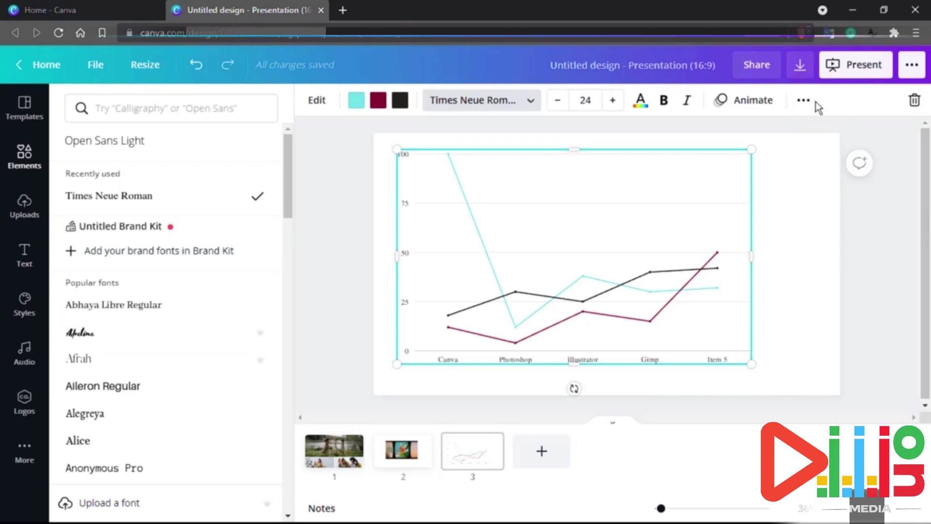
Add a fourth blank page and return from the chart search results to the general element library
{"action": "left_click", "coordinate": [542, 451]}
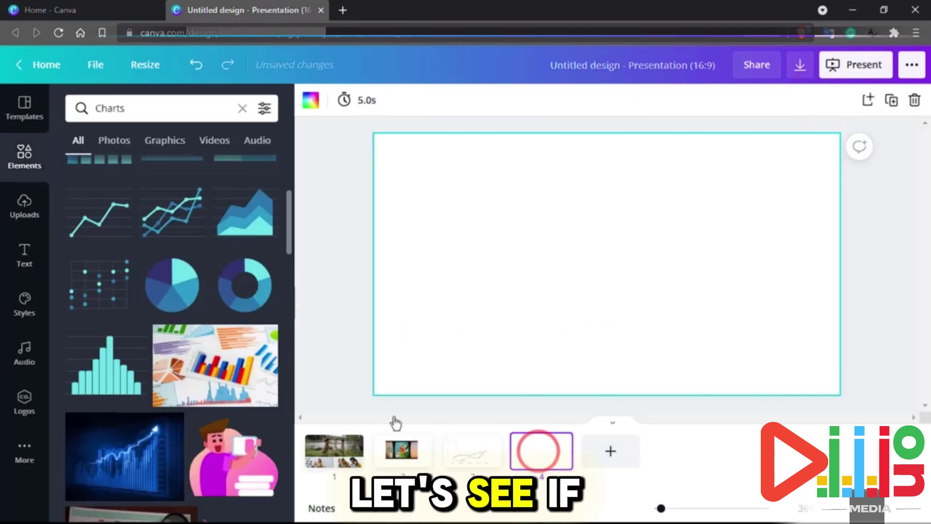
{"action": "scroll", "coordinate": [237, 383], "scroll_direction": "down", "scroll_amount": 10}
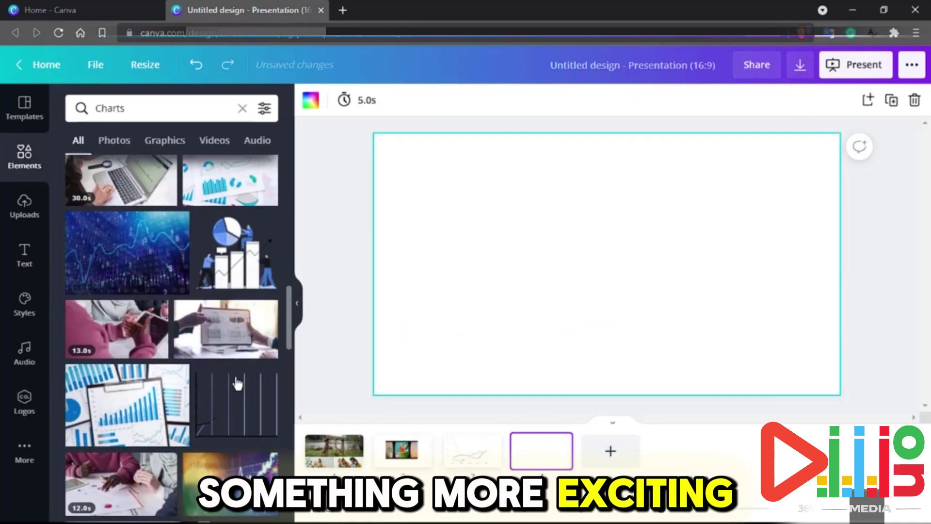
{"action": "left_click", "coordinate": [25, 157]}
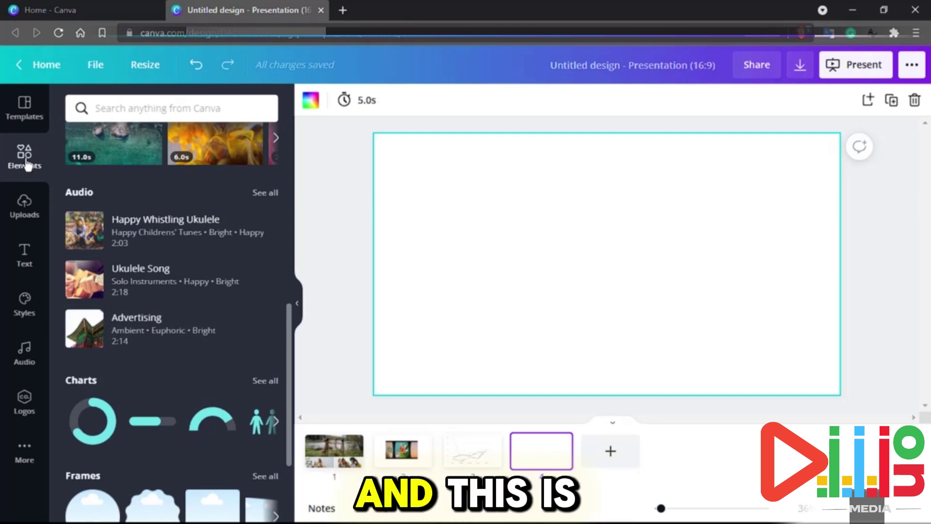
Add the Happy Whistling Ukulele audio to page 4 and shift its playing segment further into the track
{"action": "left_click_drag", "start_coordinate": [170, 234], "coordinate": [601, 222]}
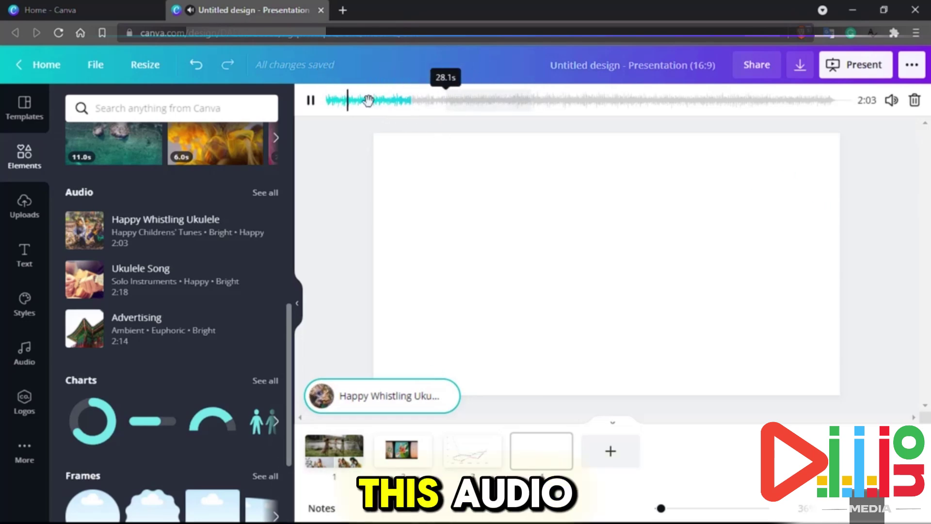
{"action": "left_click_drag", "start_coordinate": [368, 99], "coordinate": [498, 103]}
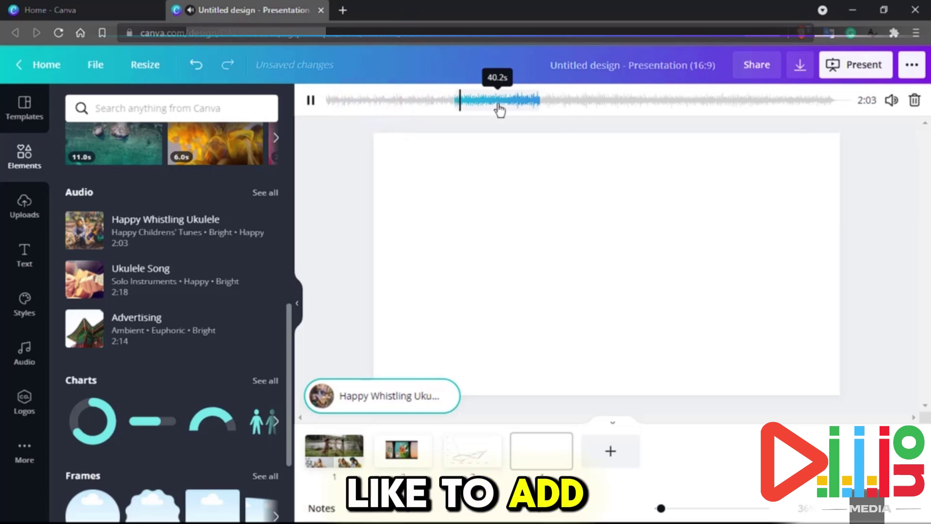
Lower the Happy Whistling Ukulele track's volume to 20 and delete the track from the design
{"action": "left_click", "coordinate": [892, 101]}
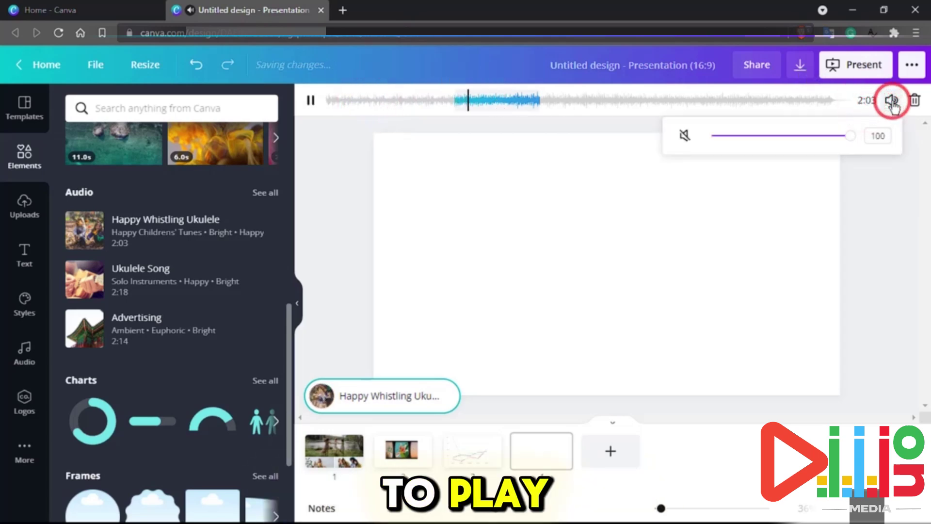
{"action": "left_click_drag", "start_coordinate": [851, 138], "coordinate": [720, 137]}
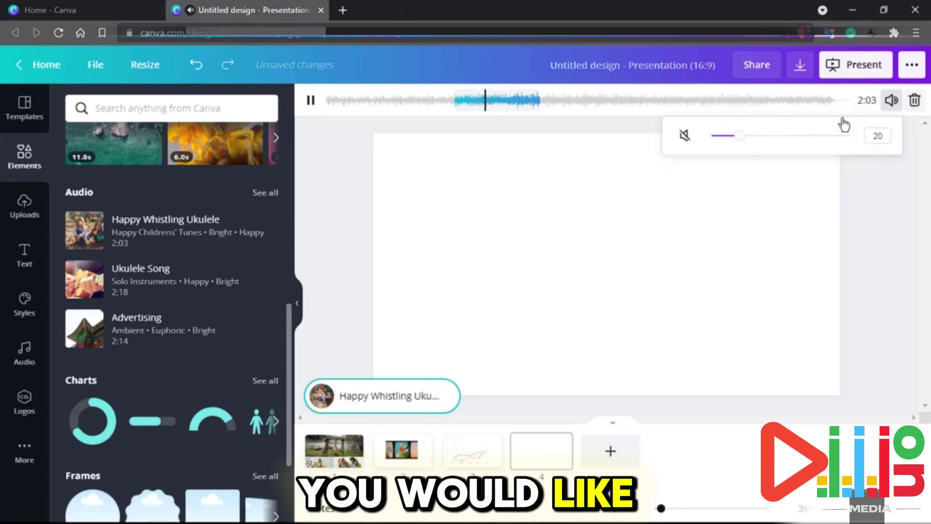
{"action": "left_click", "coordinate": [914, 101]}
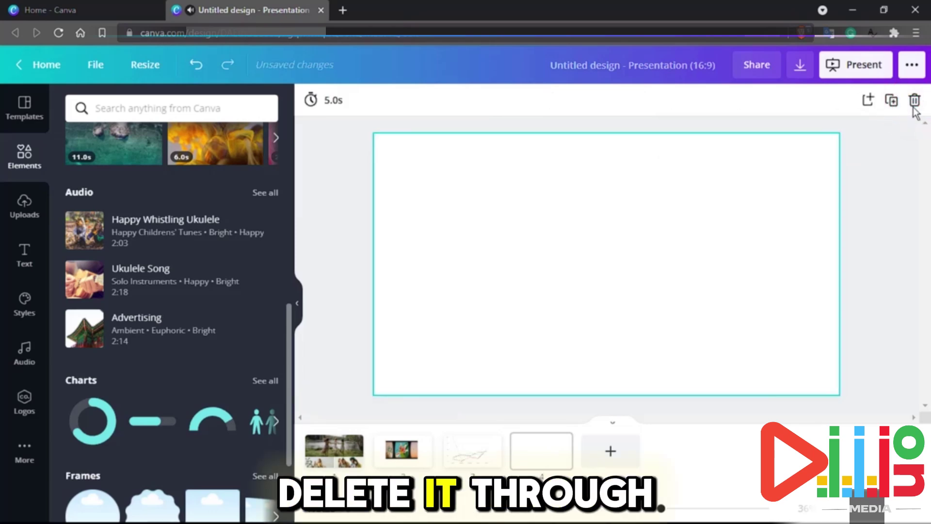
Set page 4's timing to 50 seconds
{"action": "left_click", "coordinate": [338, 104]}
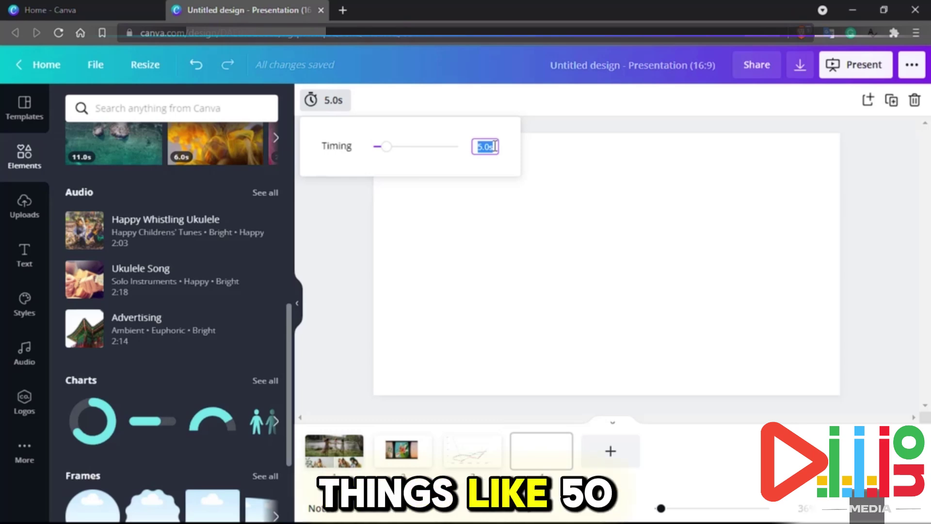
{"action": "type", "text": "50"}
{"action": "key", "text": "Return"}
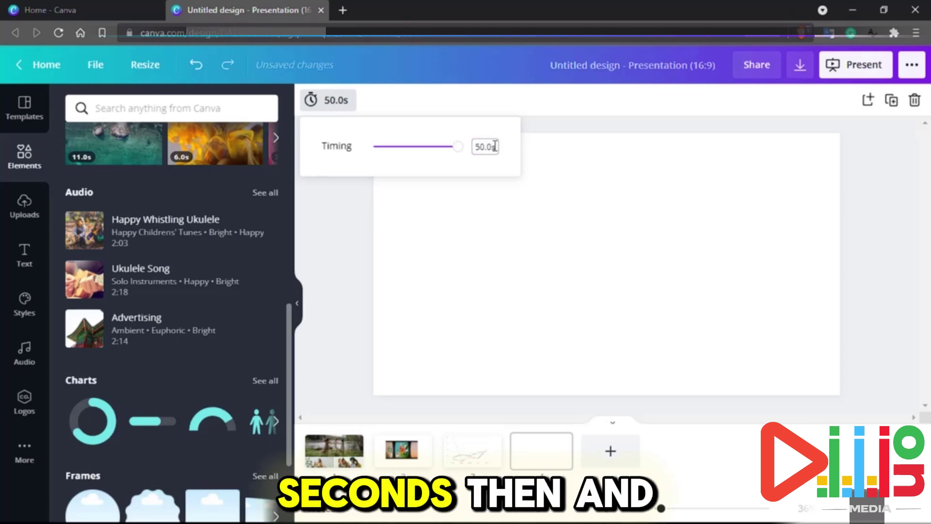
{"action": "left_click", "coordinate": [328, 256]}
Add the Happy Whistling Ukulele audio to page 4 again and position its playing segment at the track's start
{"action": "left_click_drag", "start_coordinate": [158, 226], "coordinate": [609, 306]}
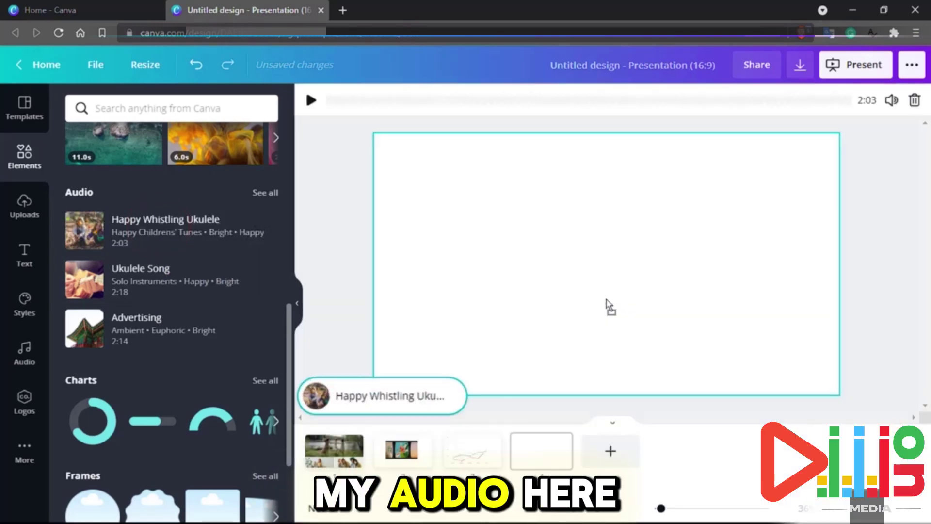
{"action": "left_click_drag", "start_coordinate": [339, 97], "coordinate": [358, 102]}
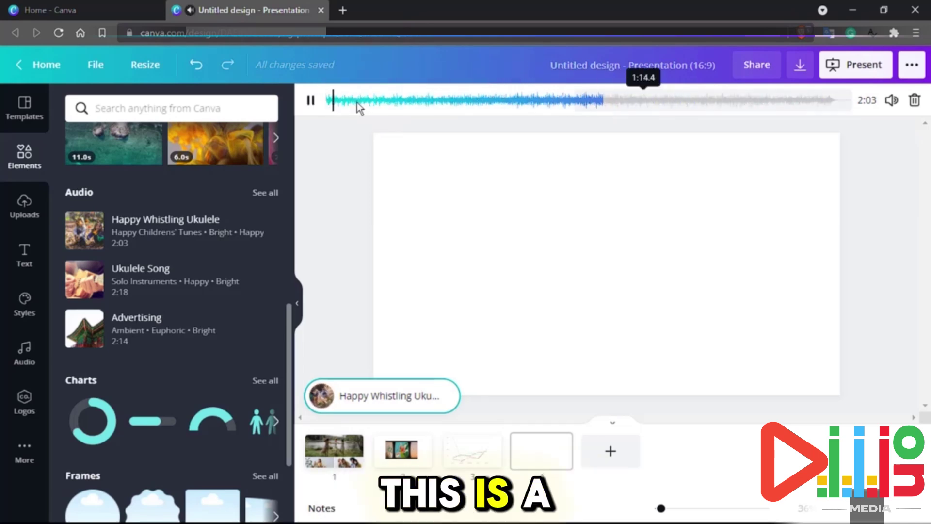
{"action": "left_click", "coordinate": [750, 301]}
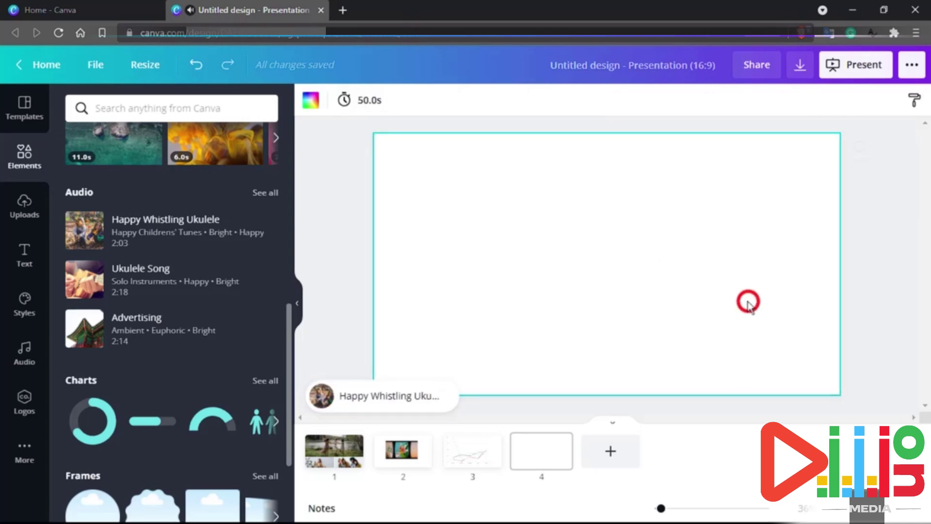
Set page 4's timing to 1 second and check the playing segment on the audio waveform
{"action": "left_click", "coordinate": [368, 104]}
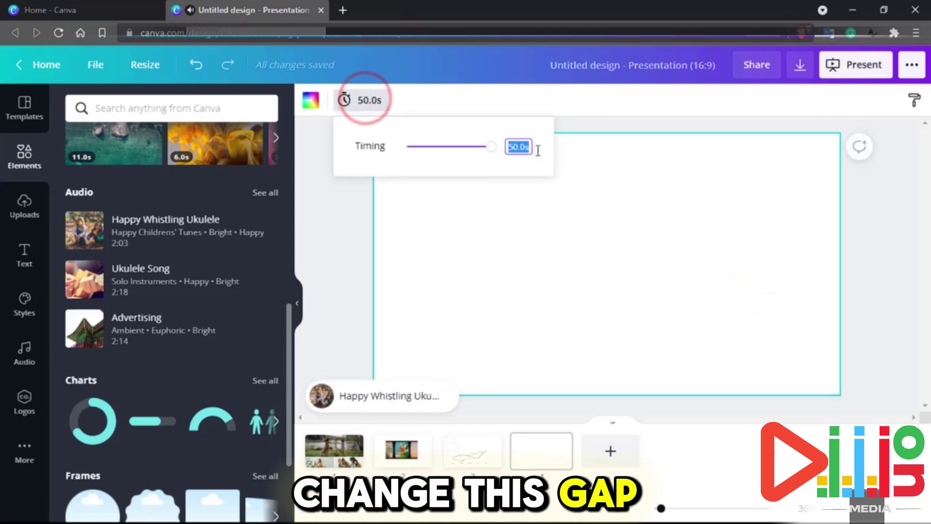
{"action": "type", "text": "1"}
{"action": "key", "text": "Return"}
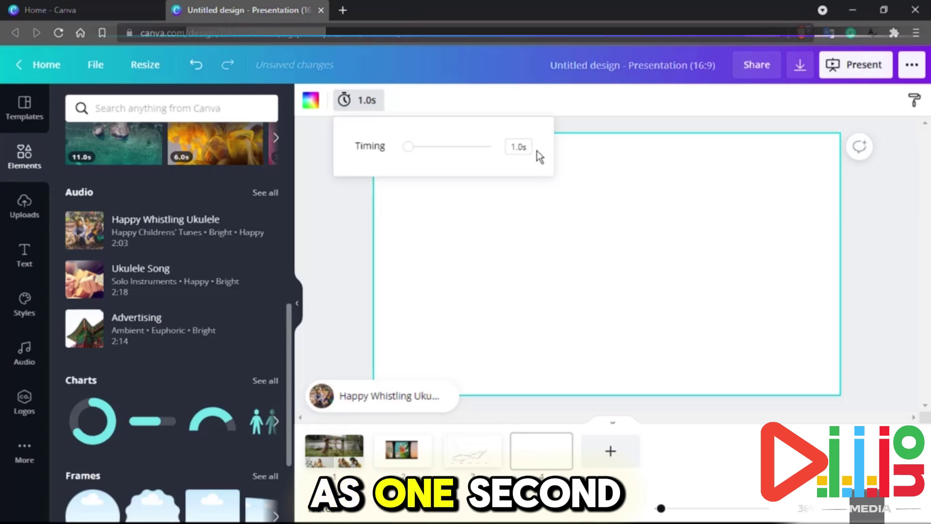
{"action": "left_click", "coordinate": [387, 398]}
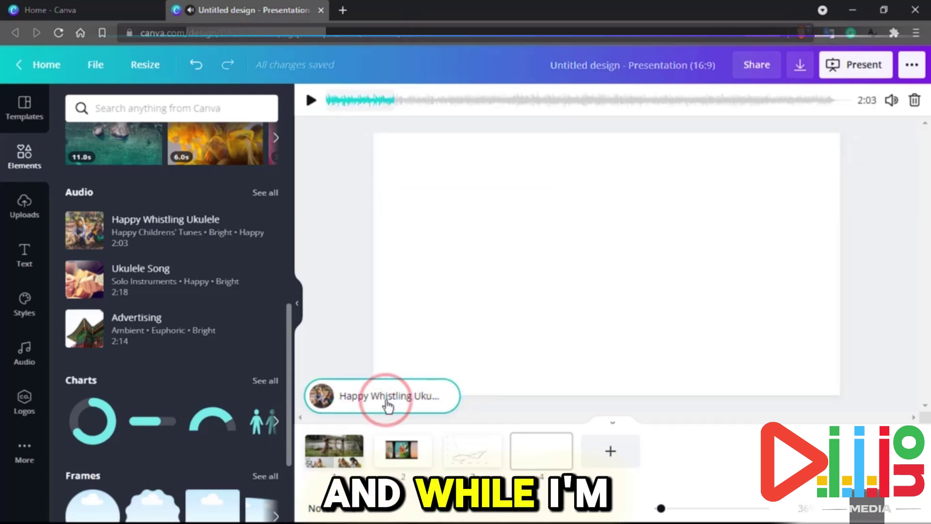
{"action": "left_click_drag", "start_coordinate": [350, 101], "coordinate": [338, 100]}
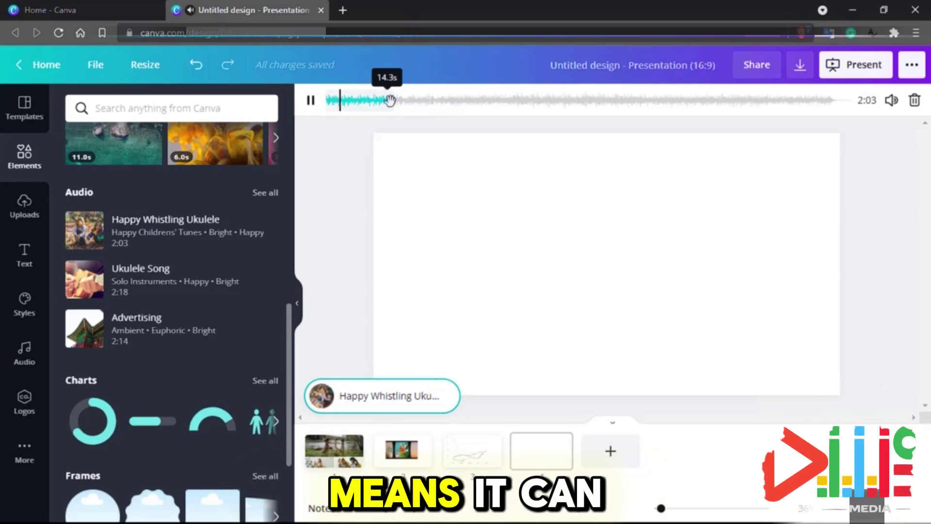
Adjust page 4's timing to 13.5 seconds
{"action": "left_click", "coordinate": [507, 270]}
{"action": "left_click", "coordinate": [368, 100]}
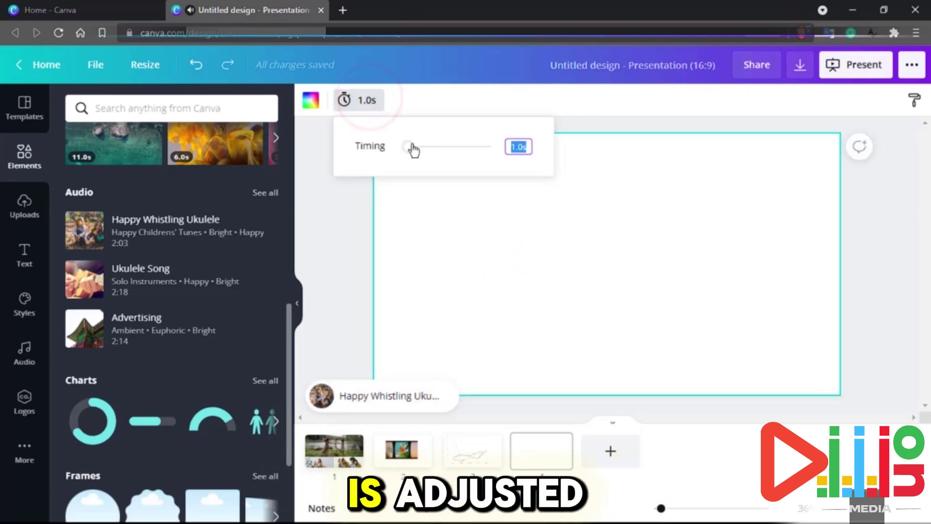
{"action": "left_click_drag", "start_coordinate": [431, 152], "coordinate": [441, 154]}
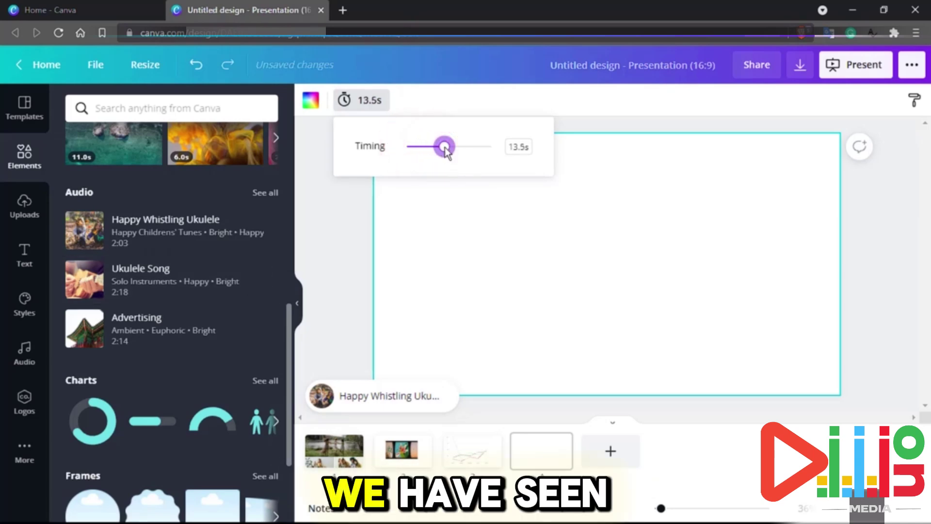
{"action": "scroll", "coordinate": [262, 316], "scroll_direction": "up", "scroll_amount": 3}
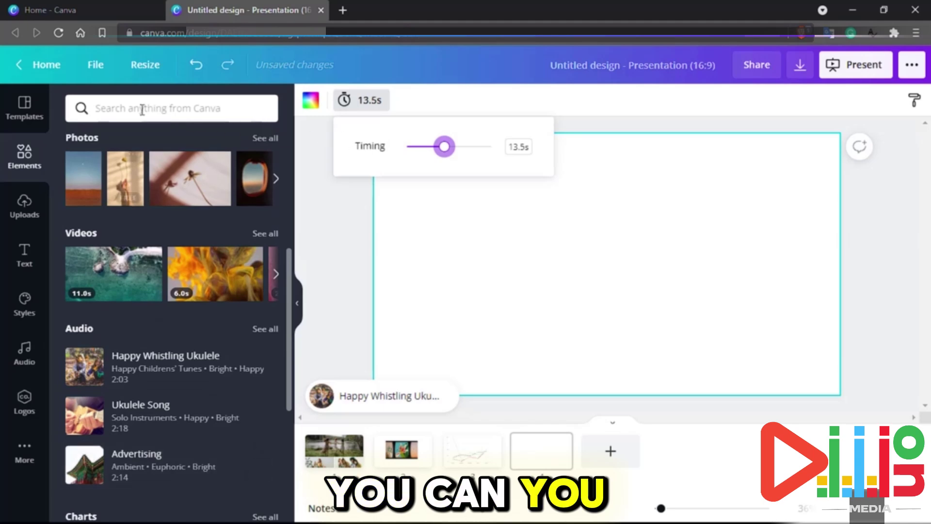
{"action": "left_click", "coordinate": [124, 108]}
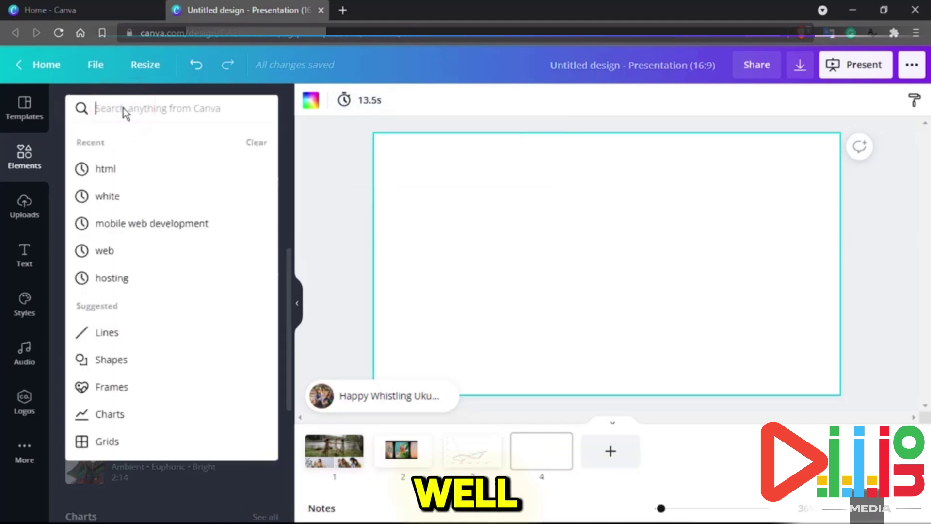
{"action": "left_click", "coordinate": [332, 262]}
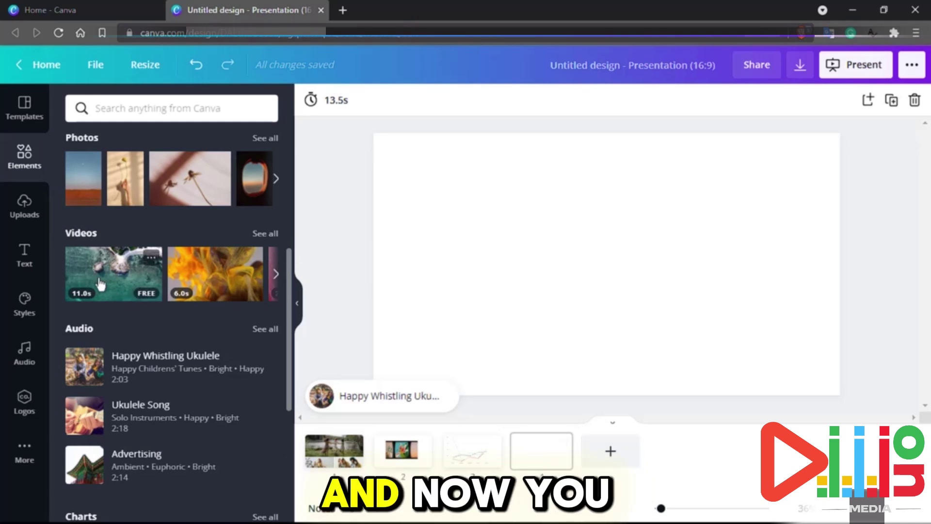
Add the 11-second aerial coastline video to page 4, reposition it nearer the page's upper-left area and play it
{"action": "left_click_drag", "start_coordinate": [84, 284], "coordinate": [554, 245]}
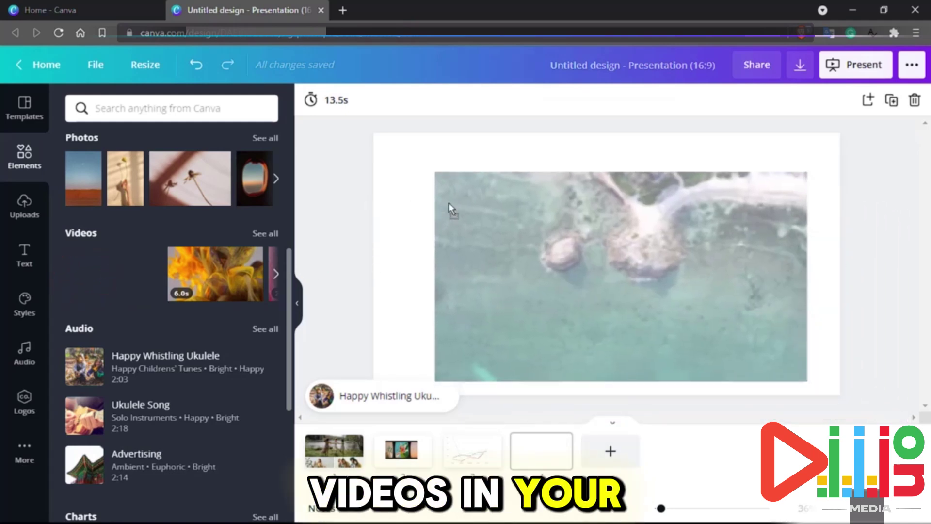
{"action": "left_click", "coordinate": [487, 236]}
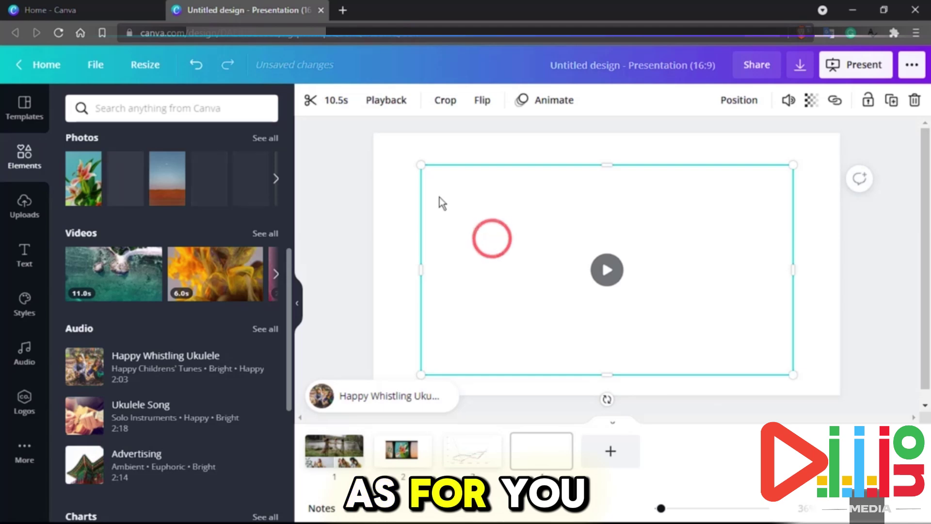
{"action": "left_click_drag", "start_coordinate": [494, 218], "coordinate": [524, 250]}
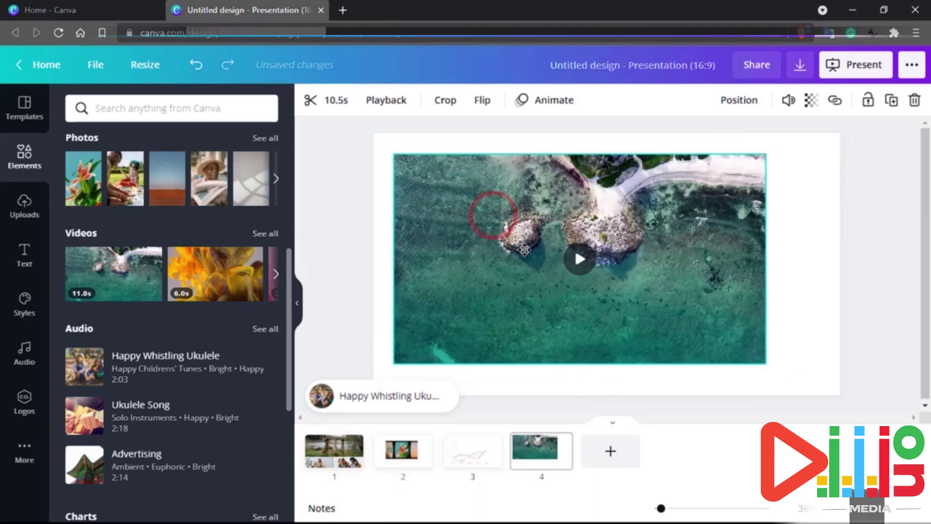
{"action": "left_click", "coordinate": [574, 268]}
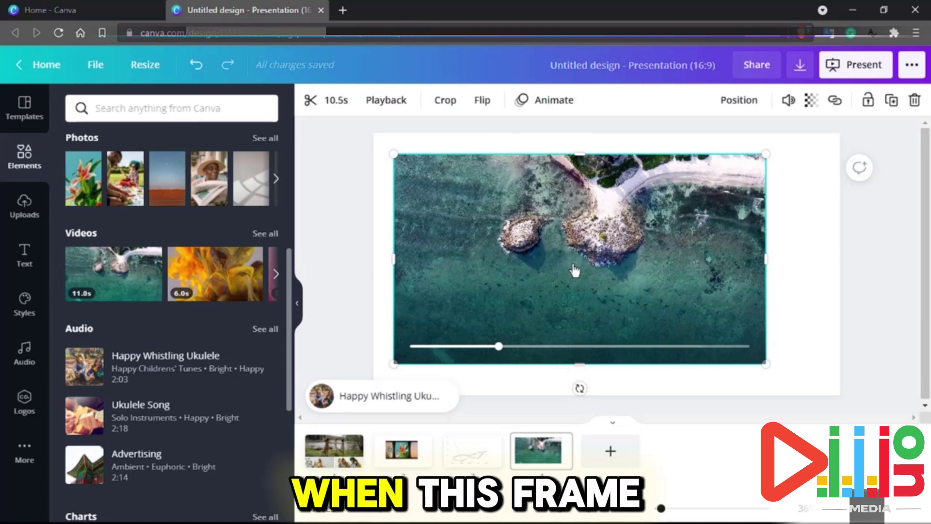
Crop the coastline video on page 4, trimming a strip off its bottom and right edges
{"action": "left_click", "coordinate": [451, 109]}
{"action": "left_click_drag", "start_coordinate": [393, 153], "coordinate": [416, 172]}
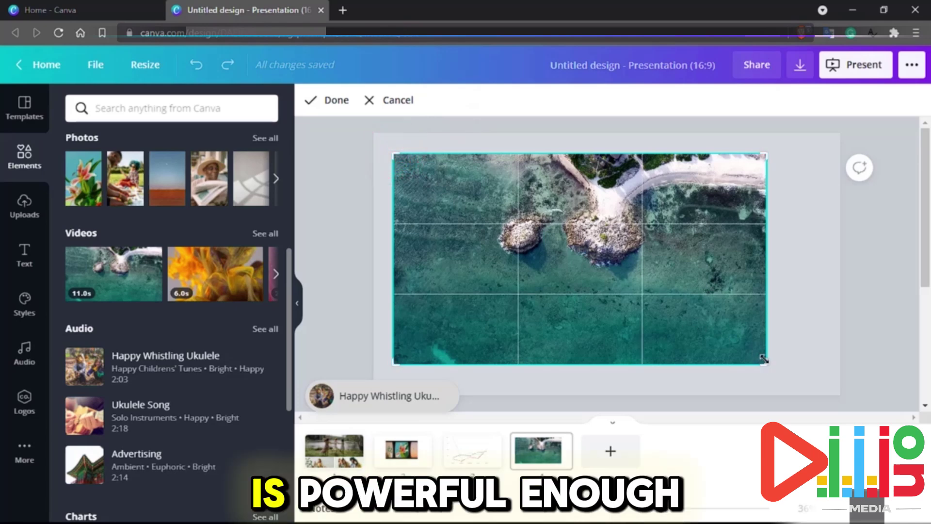
{"action": "left_click_drag", "start_coordinate": [764, 358], "coordinate": [751, 332]}
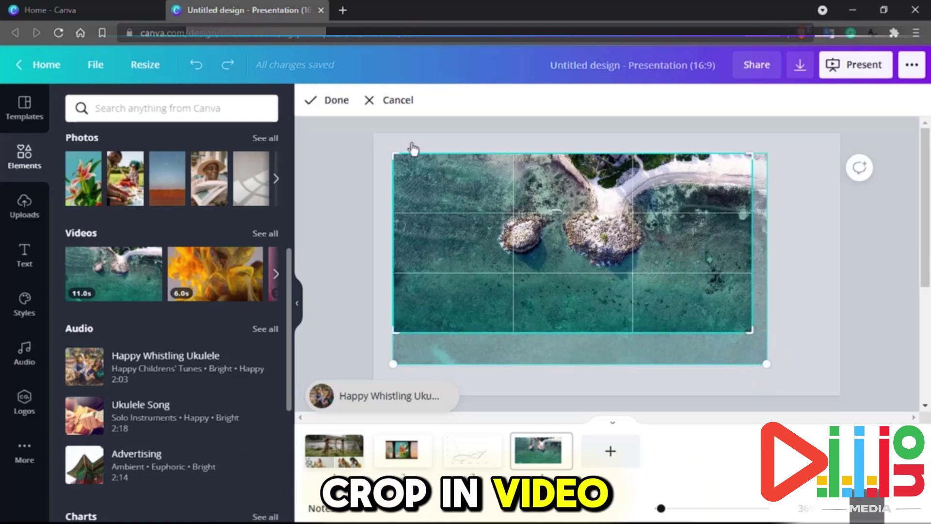
{"action": "left_click", "coordinate": [332, 101]}
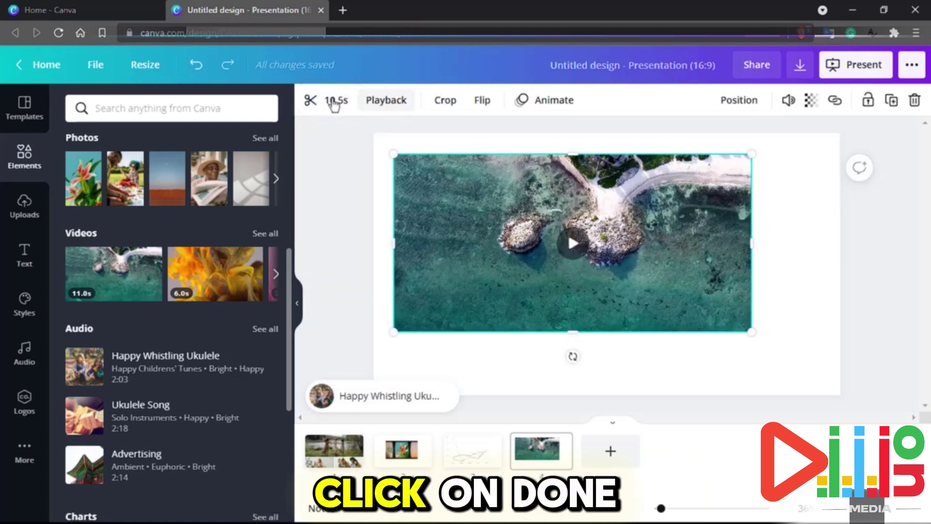
Trim the coastline video to start at 6.4 s, leaving a 4.1-second clip
{"action": "left_click", "coordinate": [339, 102]}
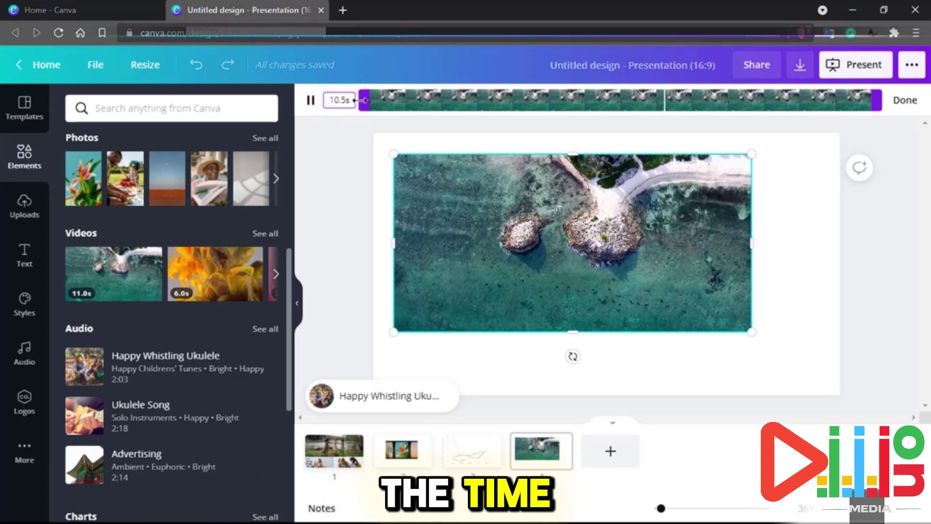
{"action": "left_click_drag", "start_coordinate": [354, 100], "coordinate": [669, 110]}
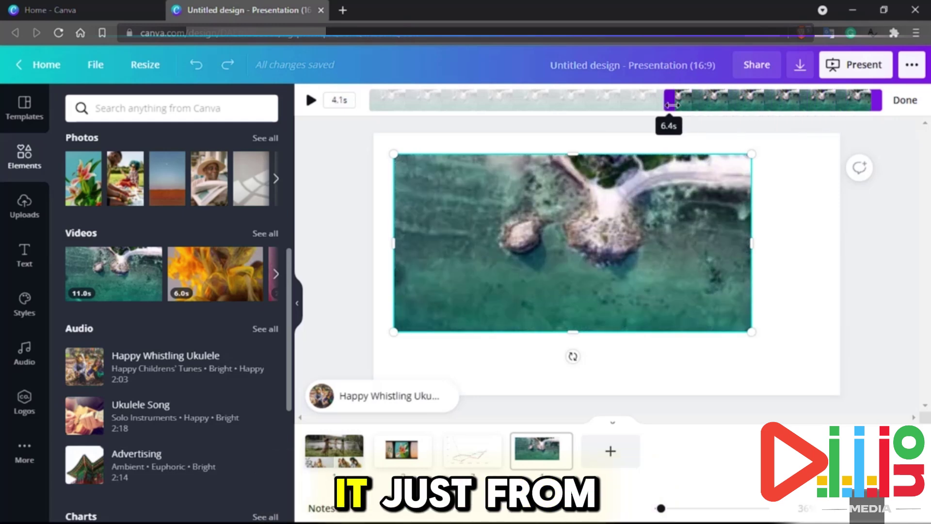
{"action": "left_click", "coordinate": [905, 102]}
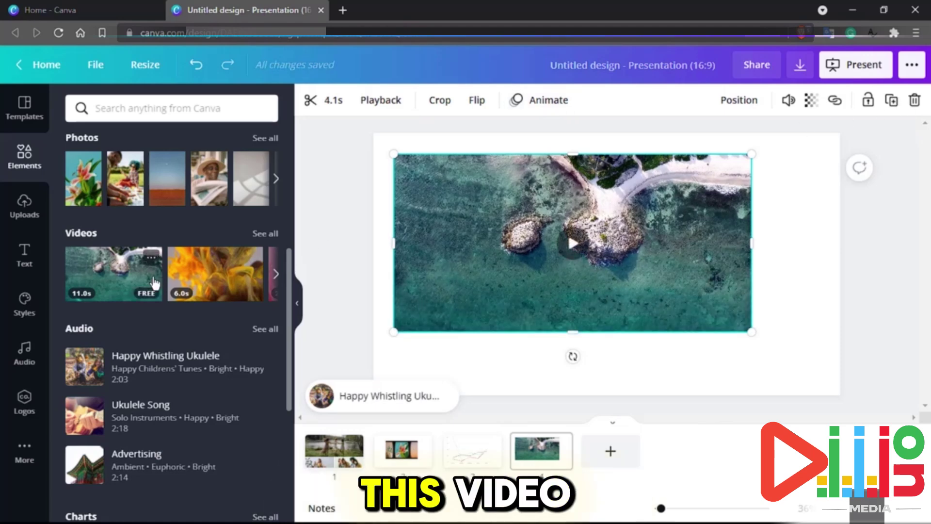
Add page 5 and place the graphic of a person with crossed arms in its upper-left area
{"action": "scroll", "coordinate": [155, 283], "scroll_direction": "up", "scroll_amount": 3}
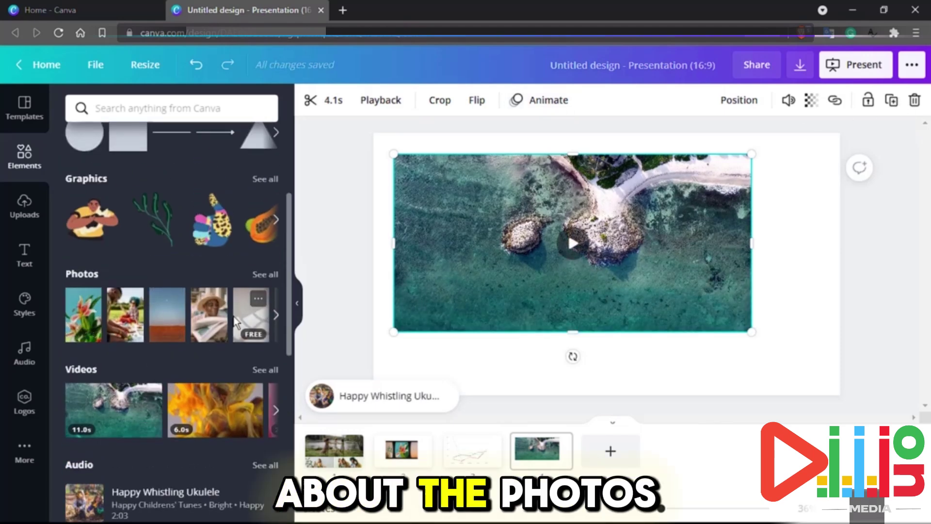
{"action": "scroll", "coordinate": [232, 315], "scroll_direction": "up", "scroll_amount": 2}
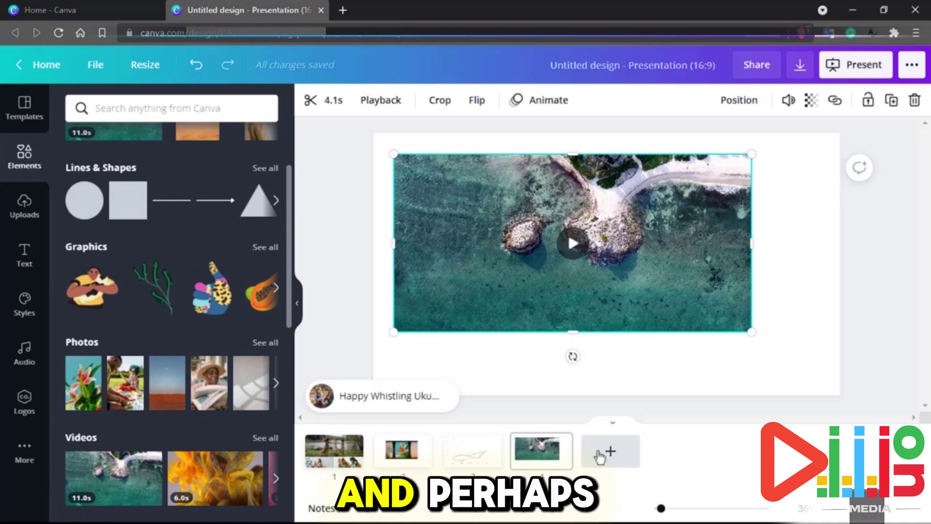
{"action": "left_click", "coordinate": [619, 463]}
{"action": "left_click_drag", "start_coordinate": [92, 286], "coordinate": [433, 178]}
Search the elements for "css" and add two CSS3 shield logos and the recommended Python logo to page 5
{"action": "left_click", "coordinate": [177, 119]}
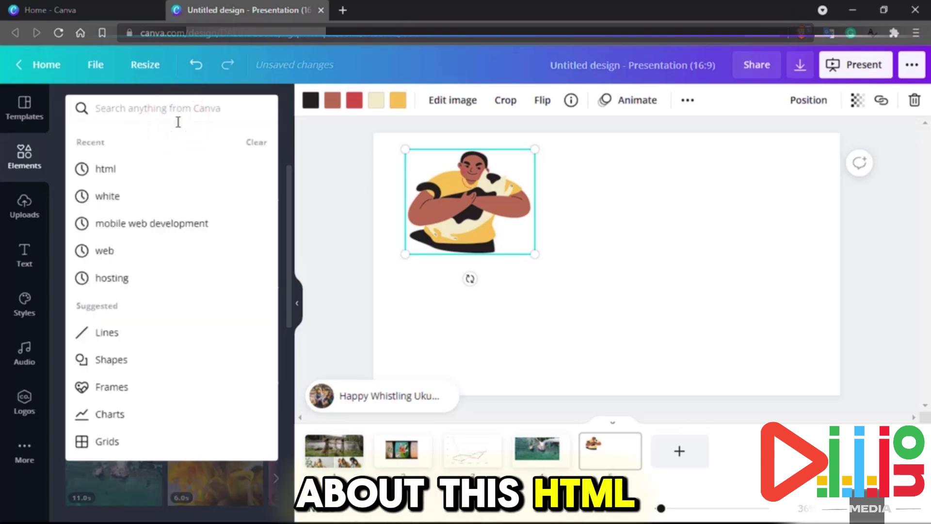
{"action": "type", "text": "css"}
{"action": "key", "text": "Return"}
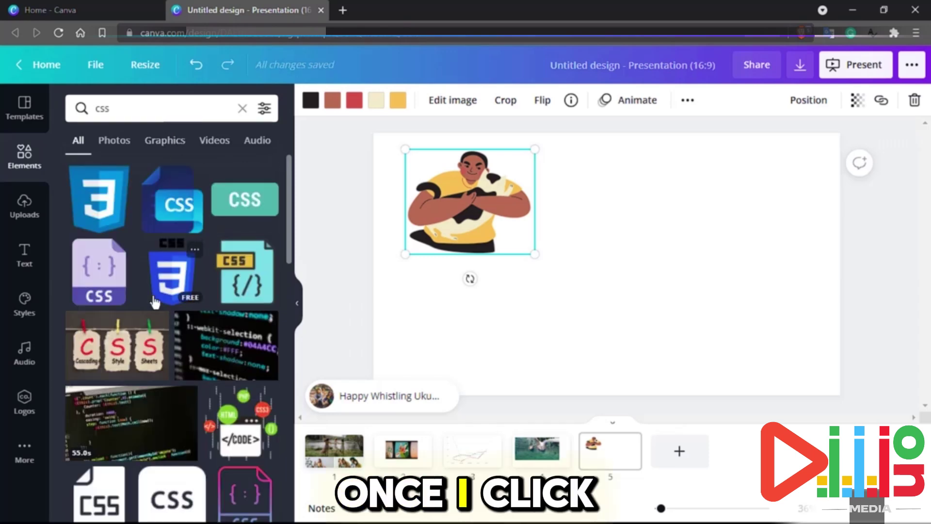
{"action": "left_click_drag", "start_coordinate": [97, 209], "coordinate": [611, 208]}
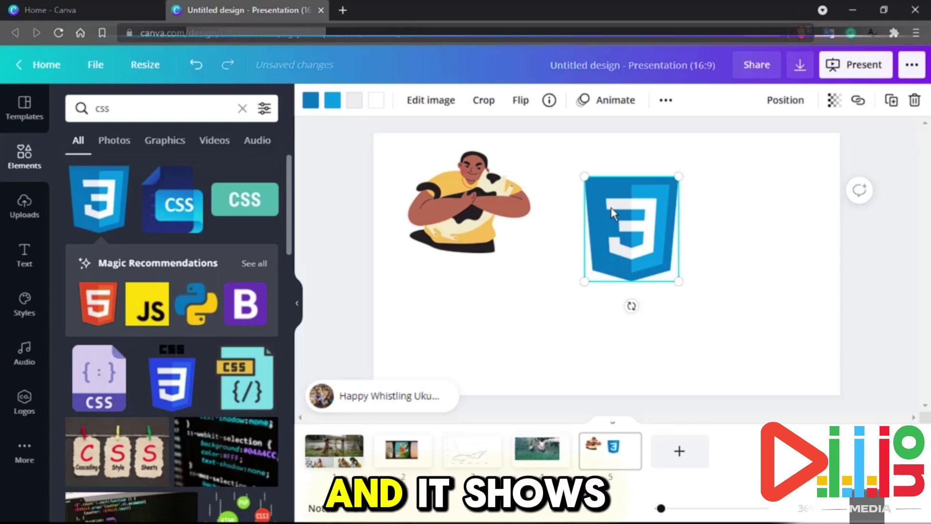
{"action": "left_click_drag", "start_coordinate": [194, 307], "coordinate": [703, 230]}
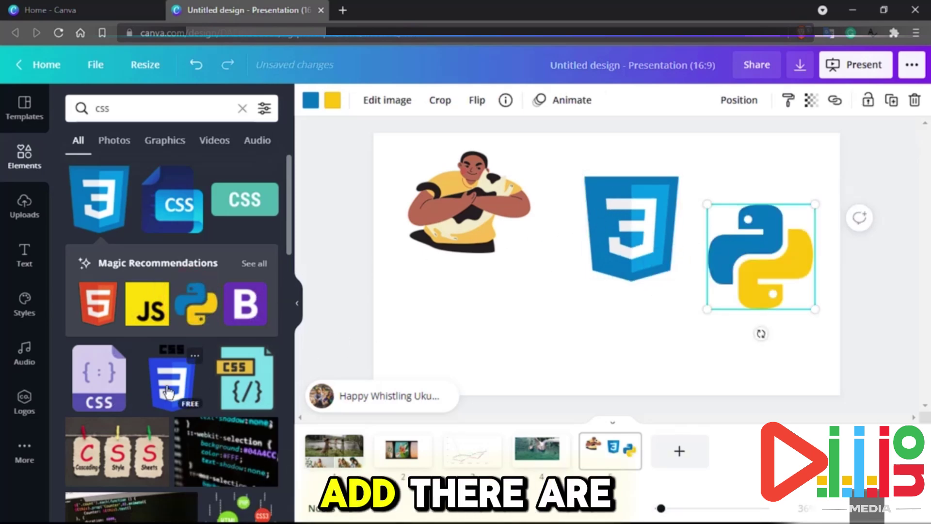
{"action": "left_click_drag", "start_coordinate": [167, 392], "coordinate": [549, 322]}
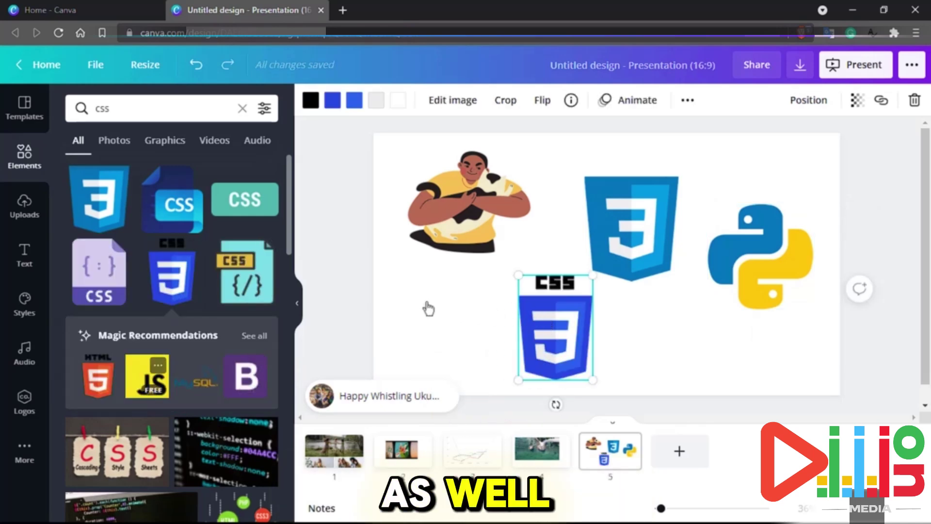
Place the Cascading Style Sheets photo on page 5 and replace it with the free photo of a laptop showing code
{"action": "scroll", "coordinate": [171, 278], "scroll_direction": "down", "scroll_amount": 3}
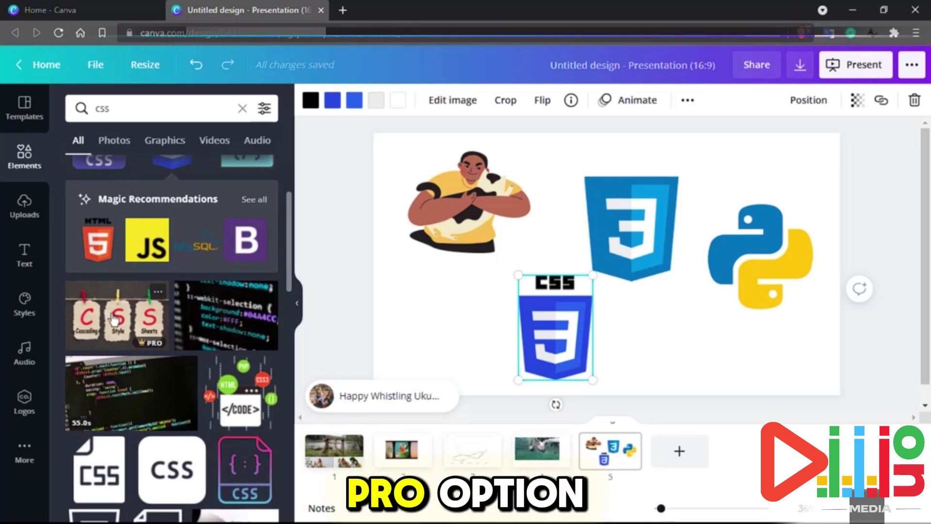
{"action": "left_click_drag", "start_coordinate": [103, 326], "coordinate": [453, 290]}
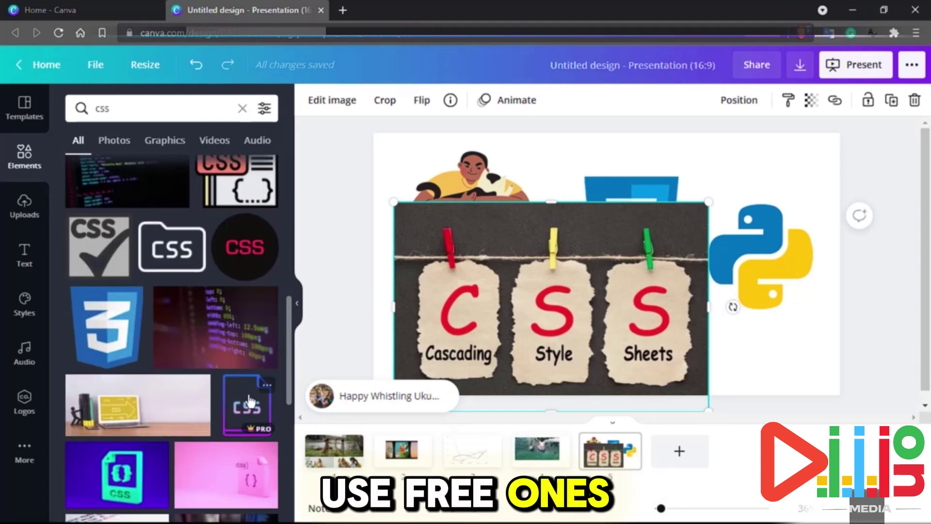
{"action": "scroll", "coordinate": [248, 401], "scroll_direction": "down", "scroll_amount": 3}
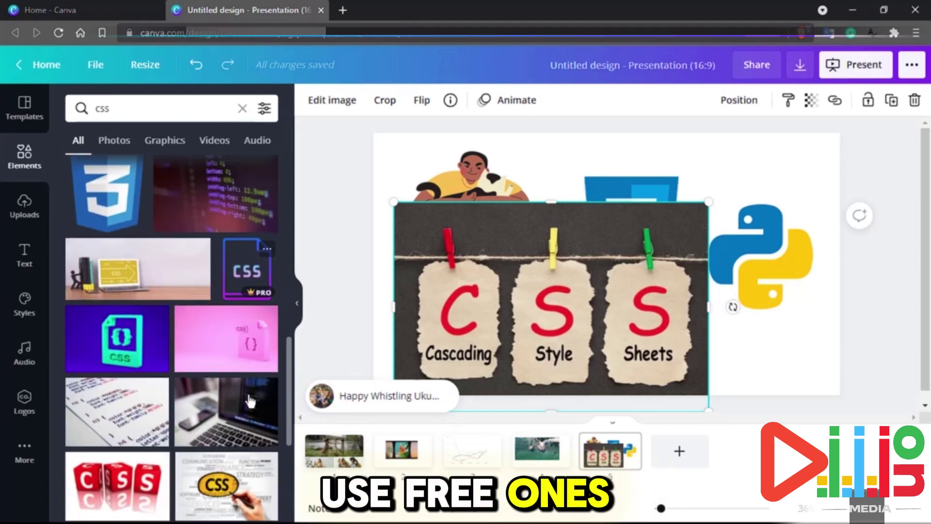
{"action": "left_click_drag", "start_coordinate": [226, 418], "coordinate": [546, 244]}
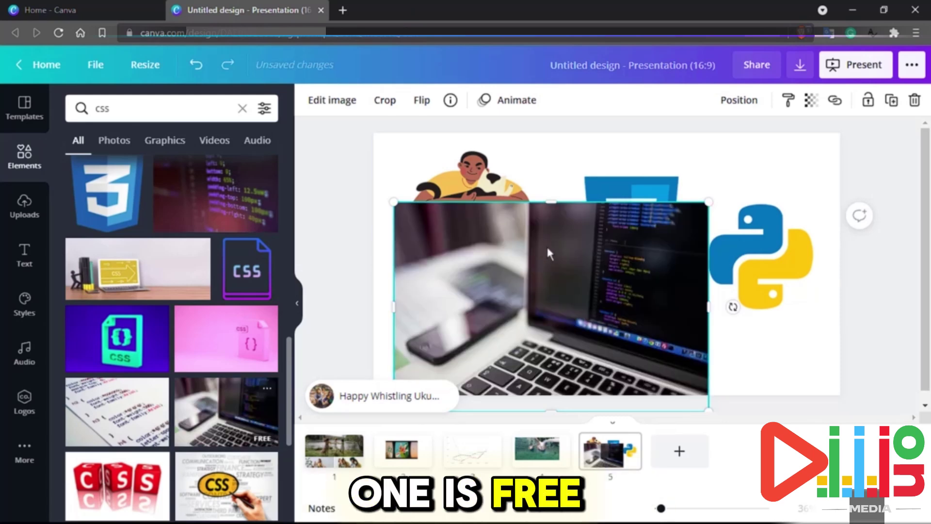
Add a blank page 6 and browse the full graphics collection, including stickers, Coronavirus, Bold Foliage and Zodiac Symbols
{"action": "left_click", "coordinate": [680, 452]}
{"action": "left_click", "coordinate": [27, 165]}
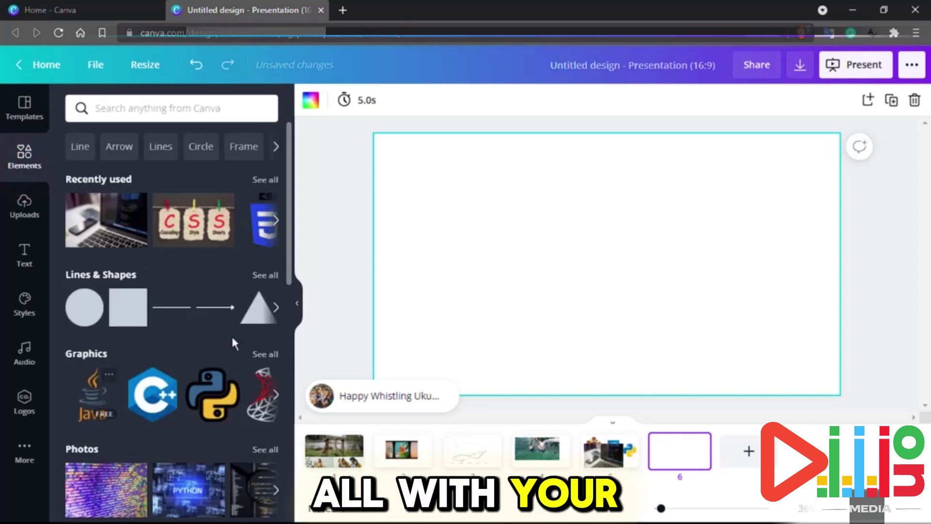
{"action": "scroll", "coordinate": [233, 338], "scroll_direction": "down", "scroll_amount": 2}
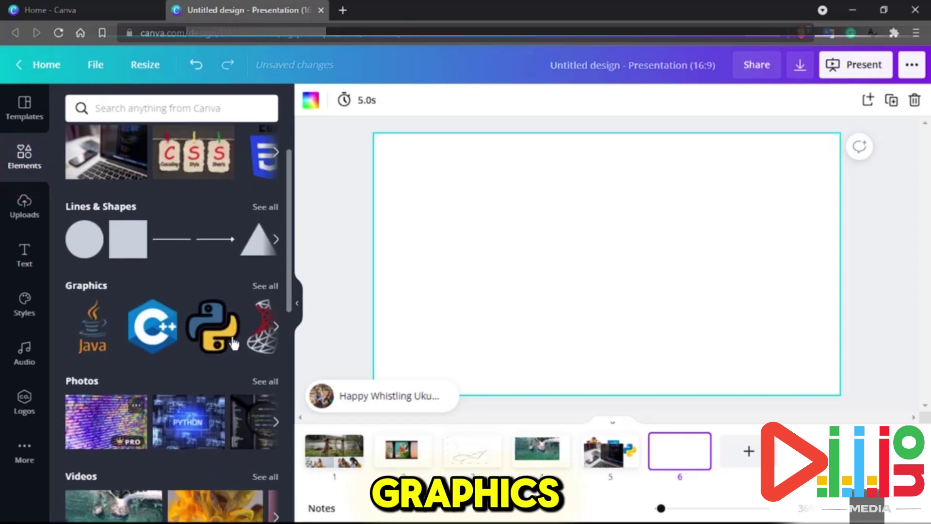
{"action": "left_click", "coordinate": [272, 287]}
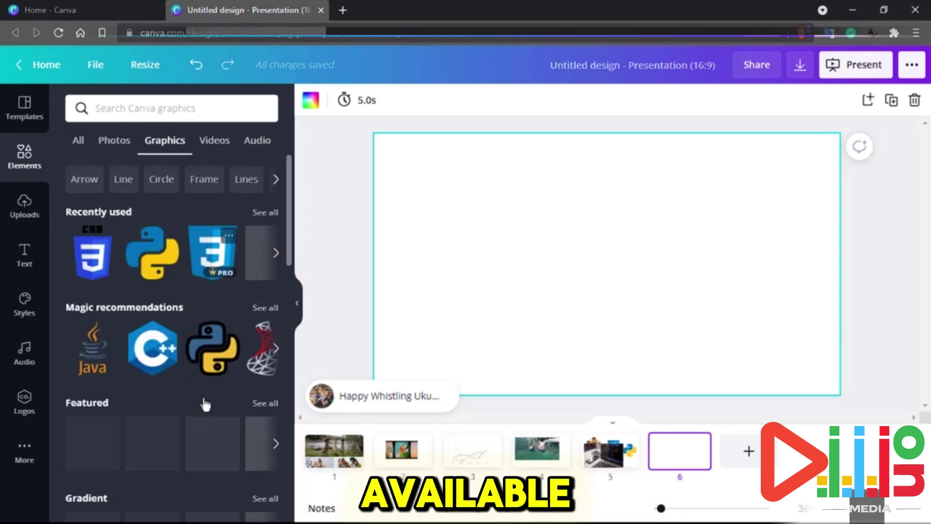
{"action": "scroll", "coordinate": [202, 397], "scroll_direction": "down", "scroll_amount": 7}
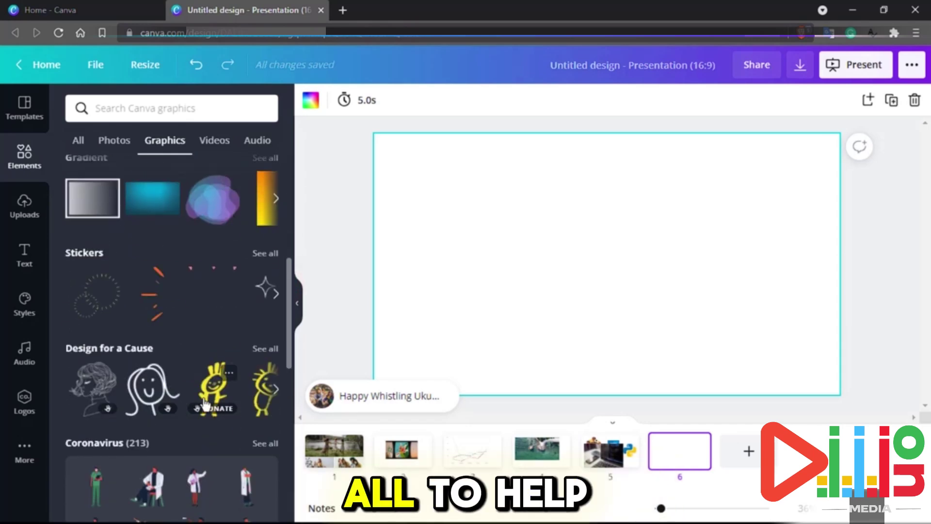
{"action": "scroll", "coordinate": [203, 403], "scroll_direction": "down", "scroll_amount": 3}
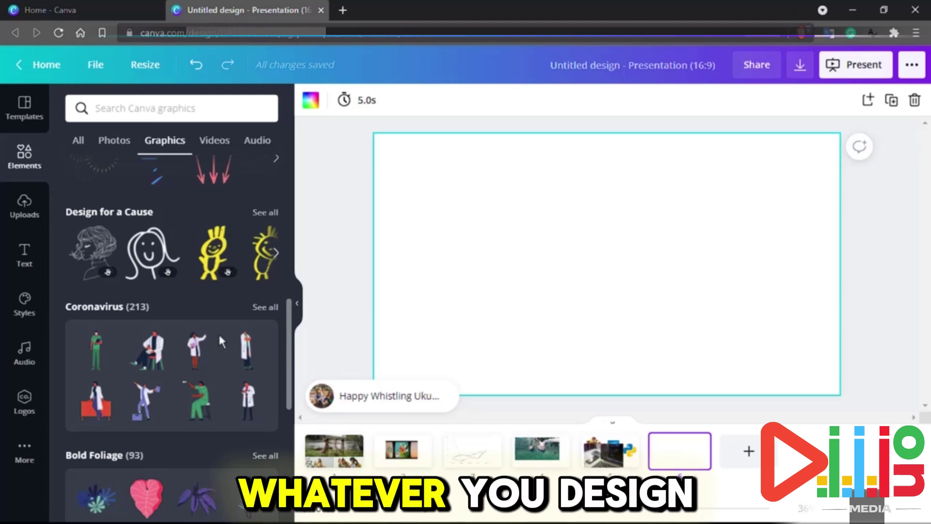
{"action": "scroll", "coordinate": [218, 335], "scroll_direction": "down", "scroll_amount": 3}
{"action": "scroll", "coordinate": [218, 344], "scroll_direction": "down", "scroll_amount": 5}
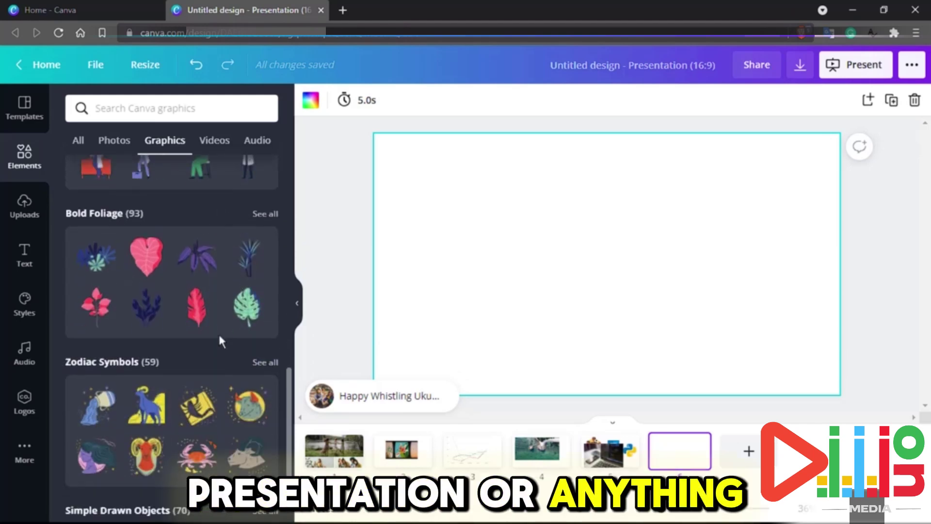
{"action": "scroll", "coordinate": [183, 368], "scroll_direction": "up", "scroll_amount": 15}
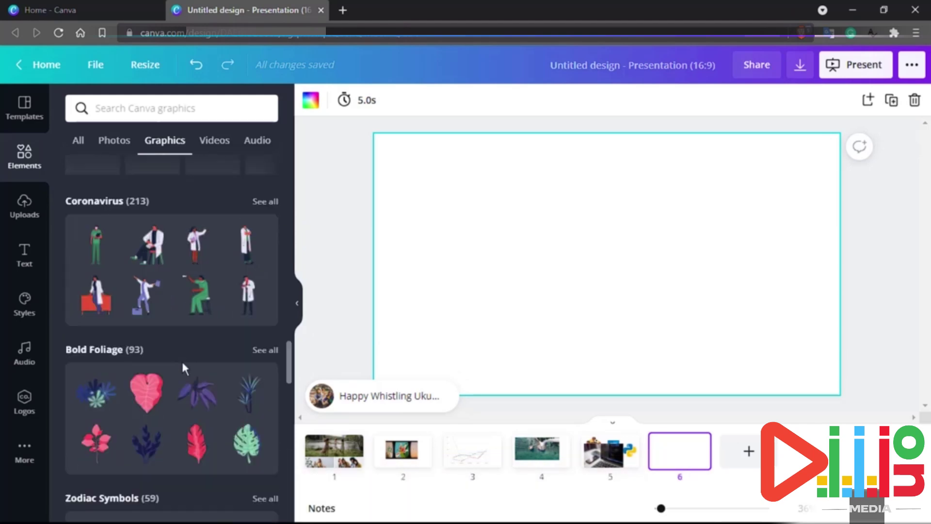
{"action": "scroll", "coordinate": [183, 368], "scroll_direction": "up", "scroll_amount": 5}
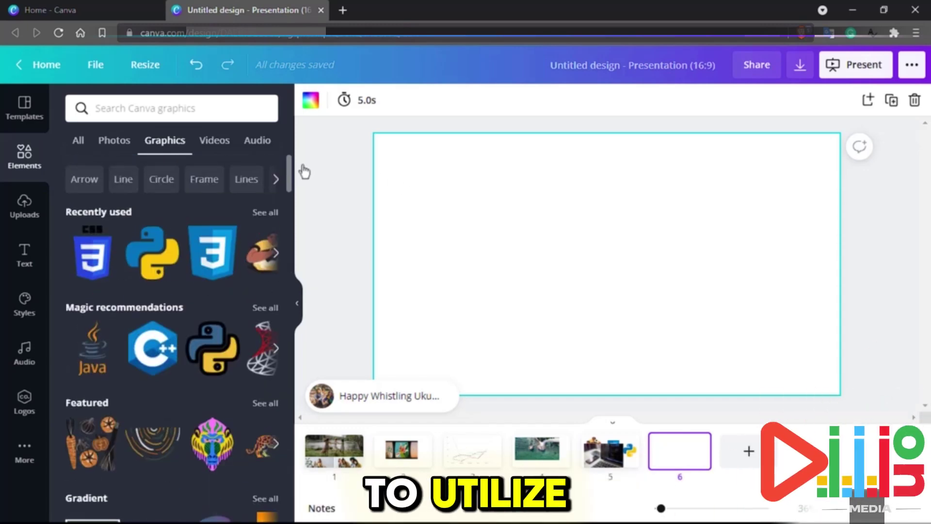
Browse the full Lines & Shapes collection in the elements library
{"action": "left_click", "coordinate": [32, 153]}
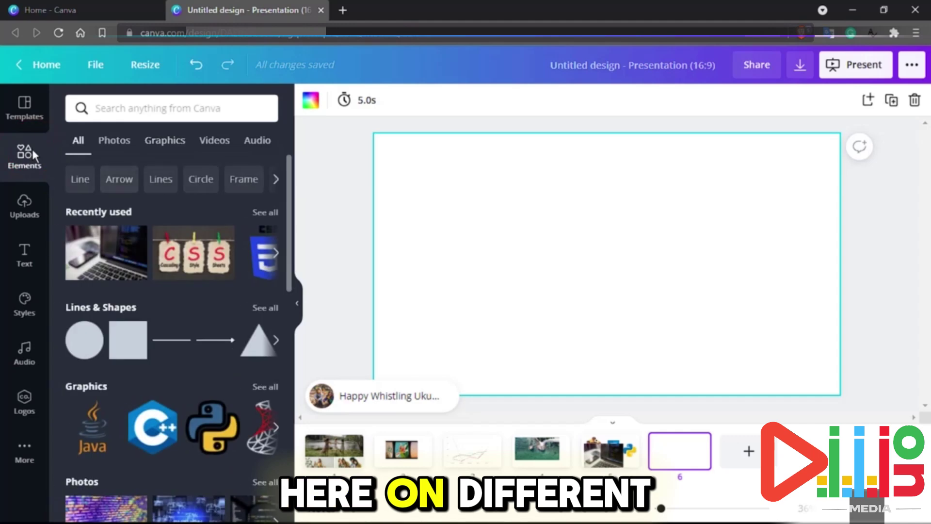
{"action": "scroll", "coordinate": [137, 361], "scroll_direction": "down", "scroll_amount": 2}
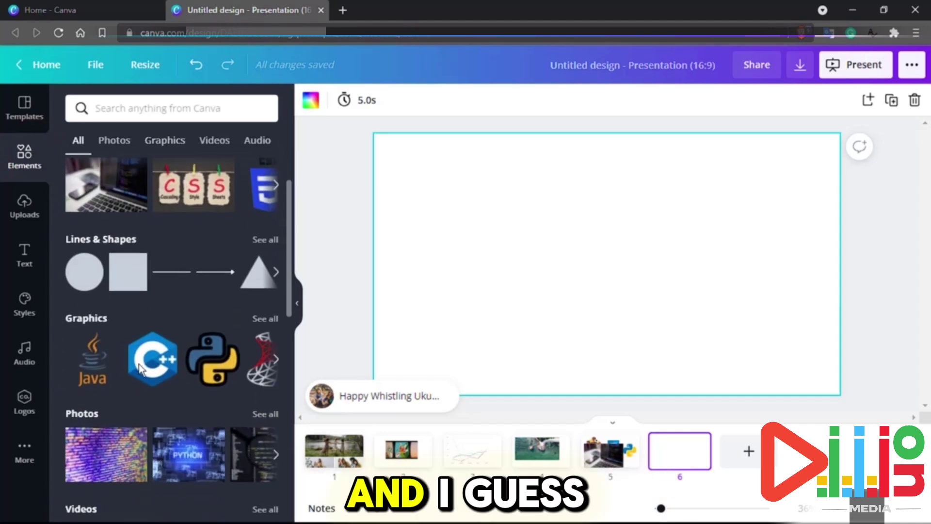
{"action": "scroll", "coordinate": [138, 361], "scroll_direction": "up", "scroll_amount": 2}
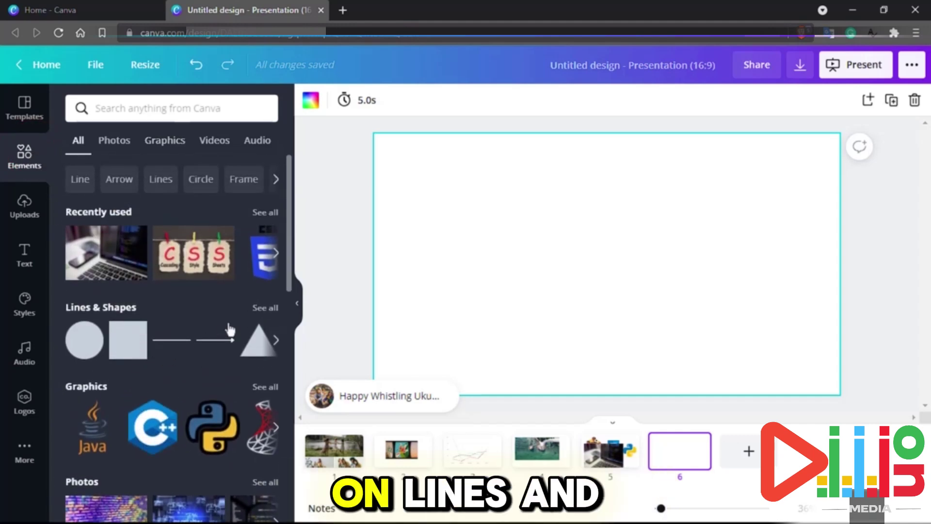
{"action": "left_click", "coordinate": [272, 308]}
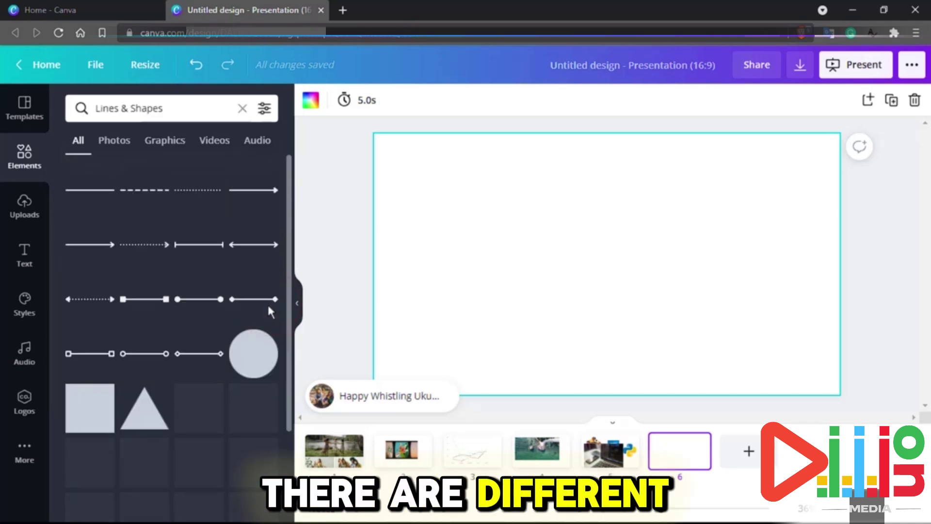
{"action": "scroll", "coordinate": [163, 359], "scroll_direction": "down", "scroll_amount": 10}
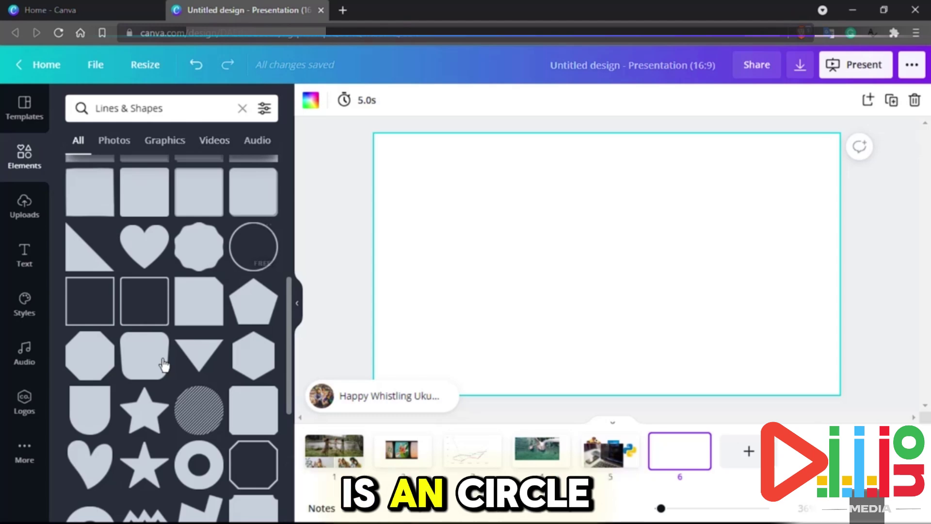
Search the elements for "circle", place the thin outlined circle right of centre on page 6 and rotate it slightly clockwise
{"action": "triple_click", "coordinate": [184, 111]}
{"action": "type", "text": "circle."}
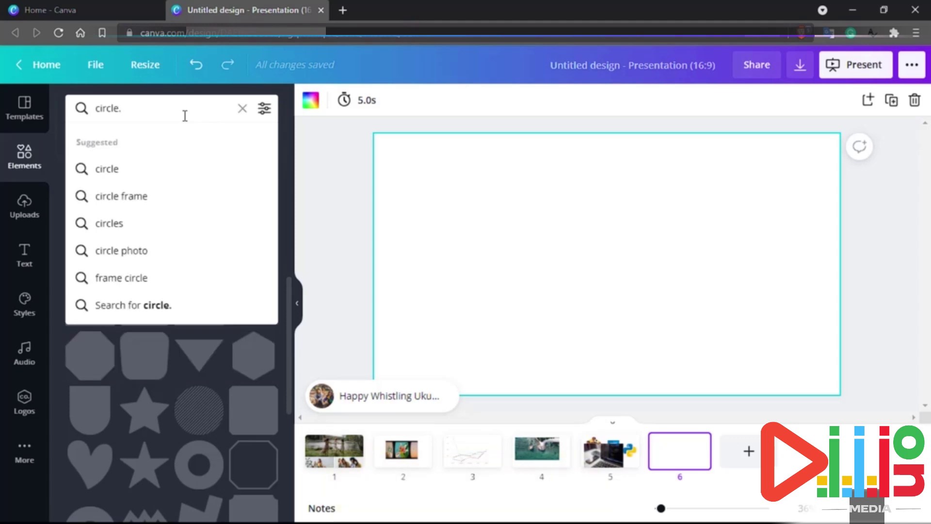
{"action": "key", "text": "BackSpace"}
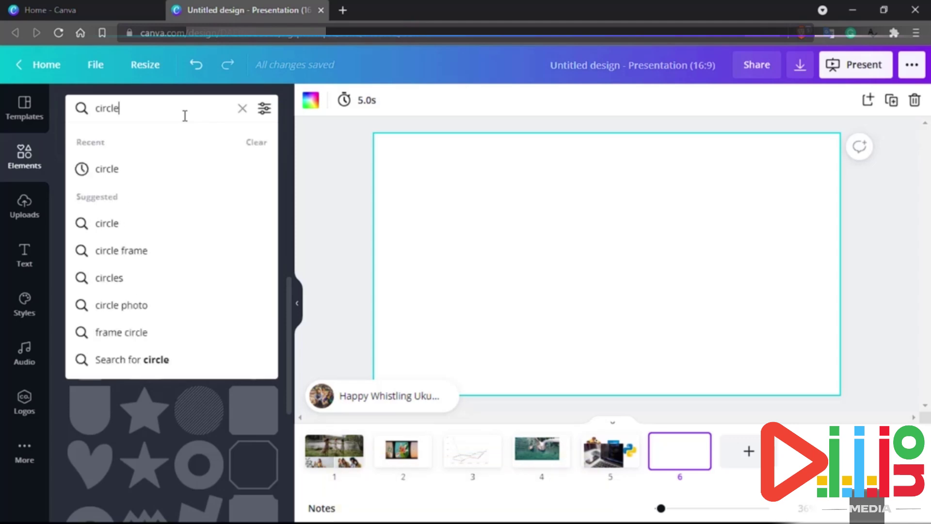
{"action": "key", "text": "Return"}
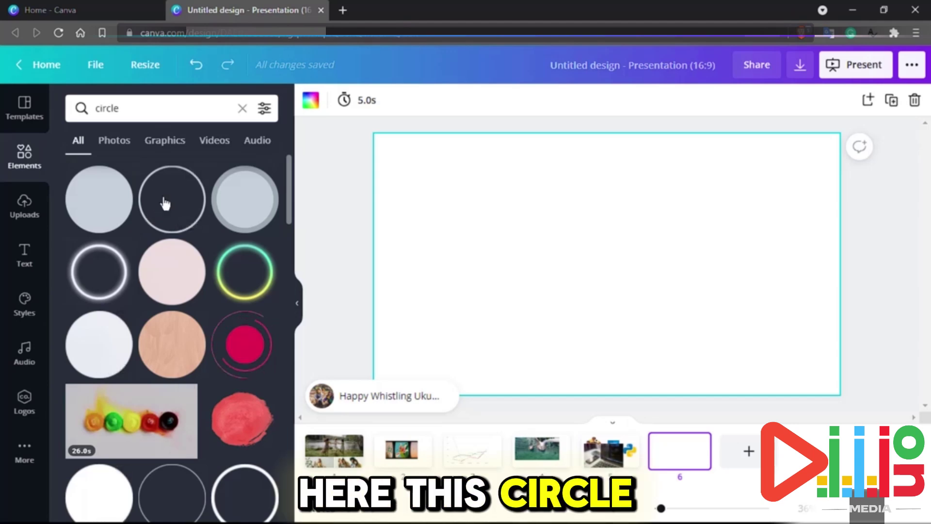
{"action": "left_click_drag", "start_coordinate": [161, 193], "coordinate": [601, 216]}
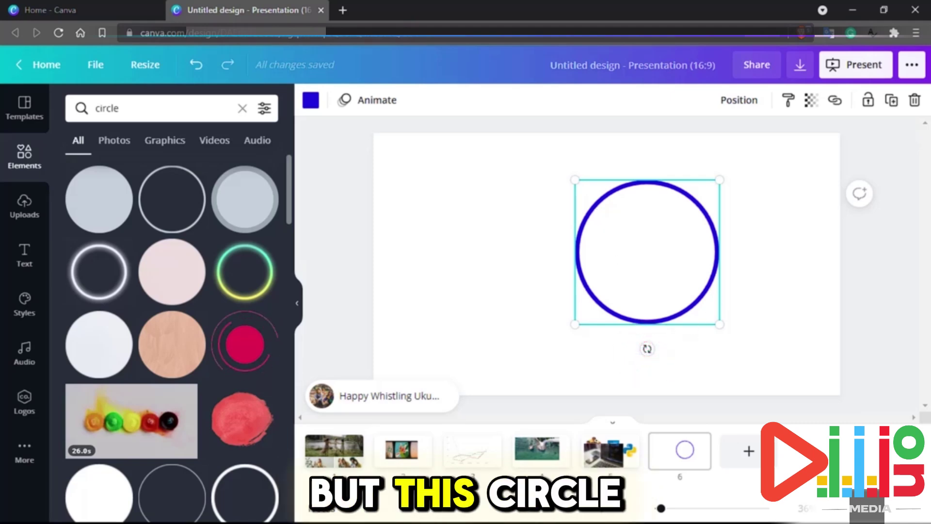
{"action": "left_click_drag", "start_coordinate": [647, 350], "coordinate": [668, 351]}
{"action": "left_click_drag", "start_coordinate": [632, 378], "coordinate": [629, 377]}
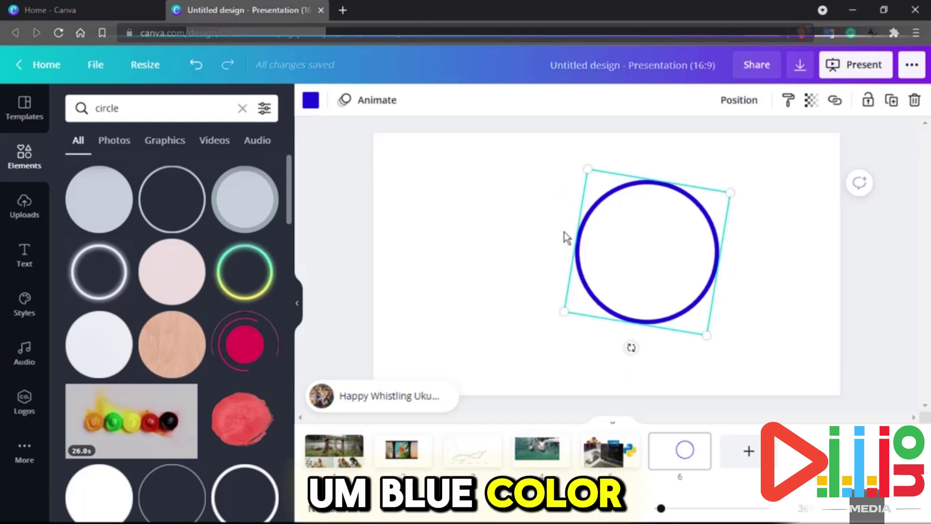
Try orange, light grey and black as the circle's outline colour
{"action": "left_click", "coordinate": [311, 102]}
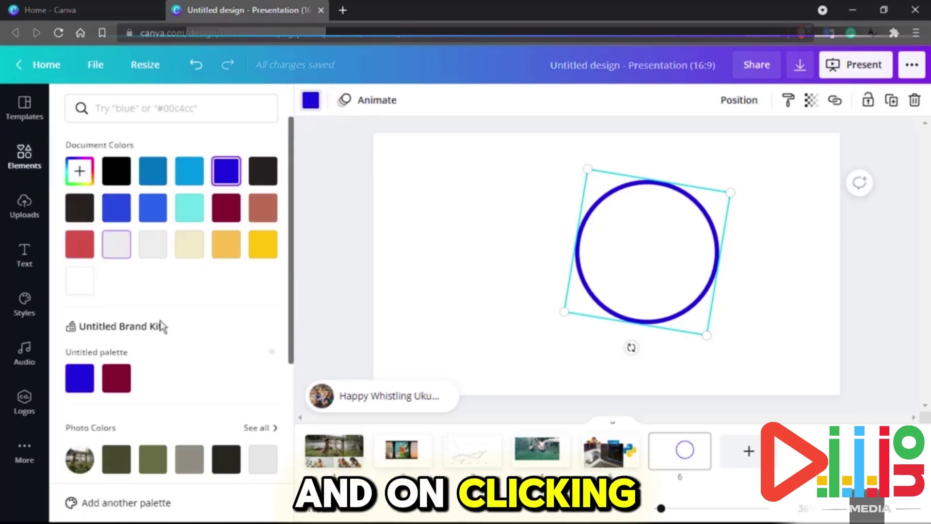
{"action": "left_click", "coordinate": [227, 244]}
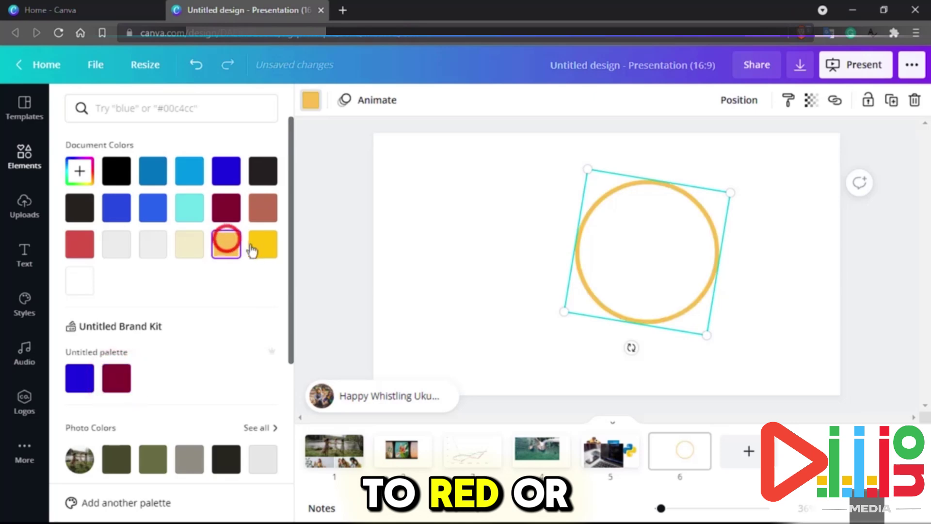
{"action": "left_click", "coordinate": [154, 246]}
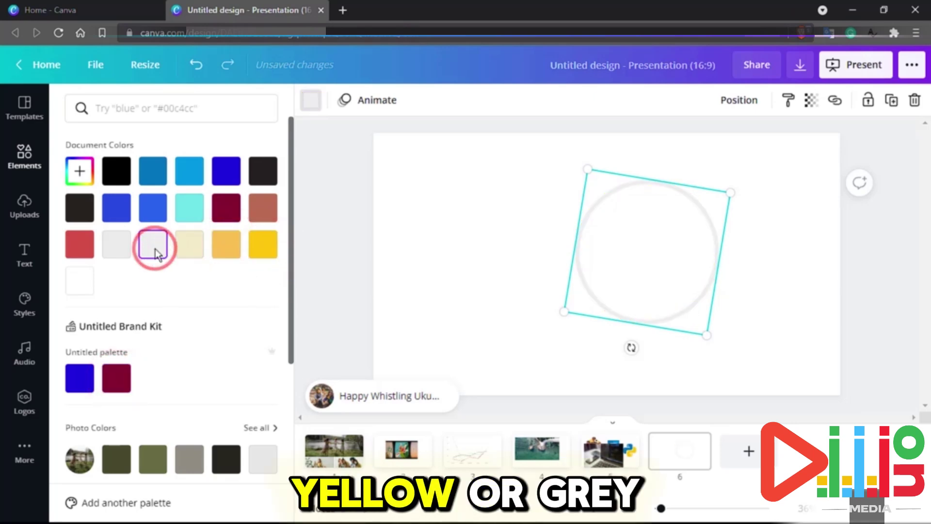
{"action": "scroll", "coordinate": [117, 294], "scroll_direction": "down", "scroll_amount": 5}
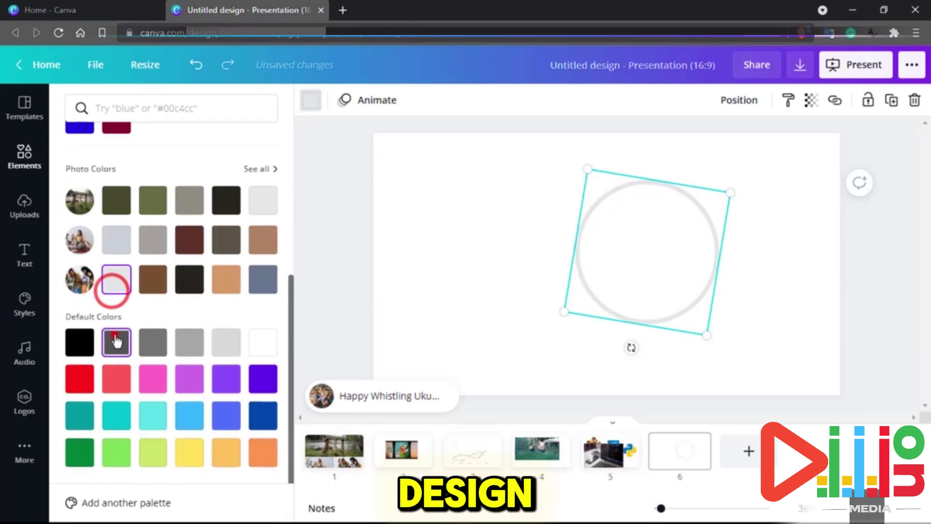
{"action": "left_click", "coordinate": [83, 342]}
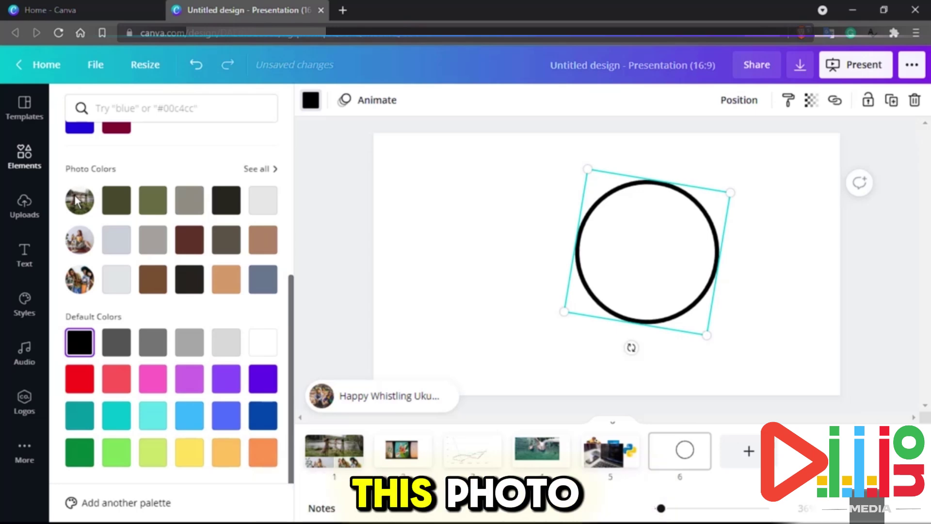
Try several photo palette colours on the circle's outline, including olive green, brown and grey
{"action": "left_click", "coordinate": [115, 203]}
{"action": "left_click", "coordinate": [153, 200]}
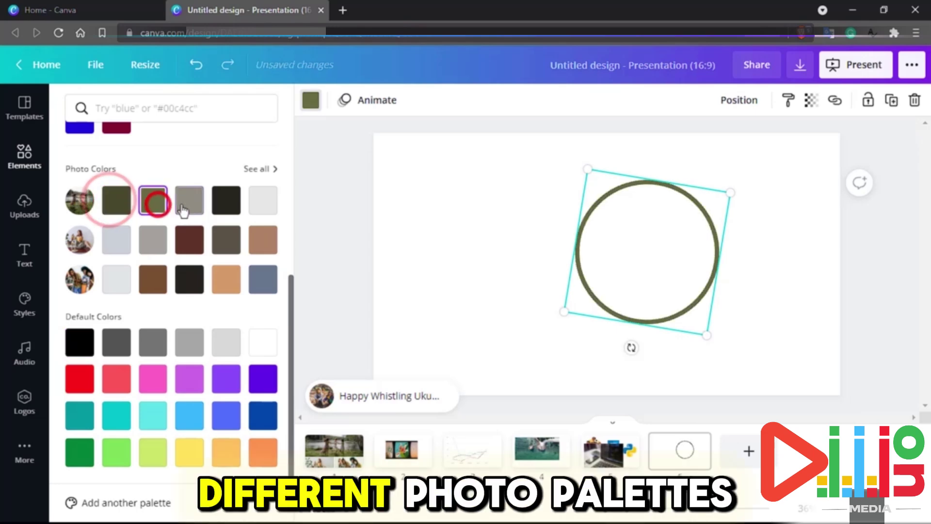
{"action": "left_click", "coordinate": [189, 200]}
{"action": "left_click", "coordinate": [226, 201]}
{"action": "left_click", "coordinate": [262, 200]}
{"action": "left_click", "coordinate": [263, 239]}
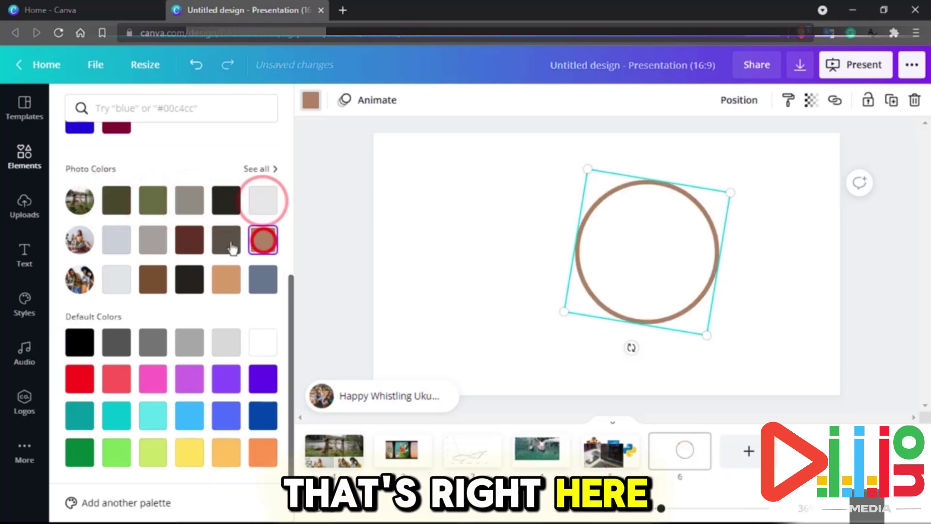
{"action": "left_click", "coordinate": [78, 245]}
{"action": "left_click", "coordinate": [159, 244]}
{"action": "left_click", "coordinate": [290, 242]}
{"action": "scroll", "coordinate": [204, 299], "scroll_direction": "down", "scroll_amount": 6}
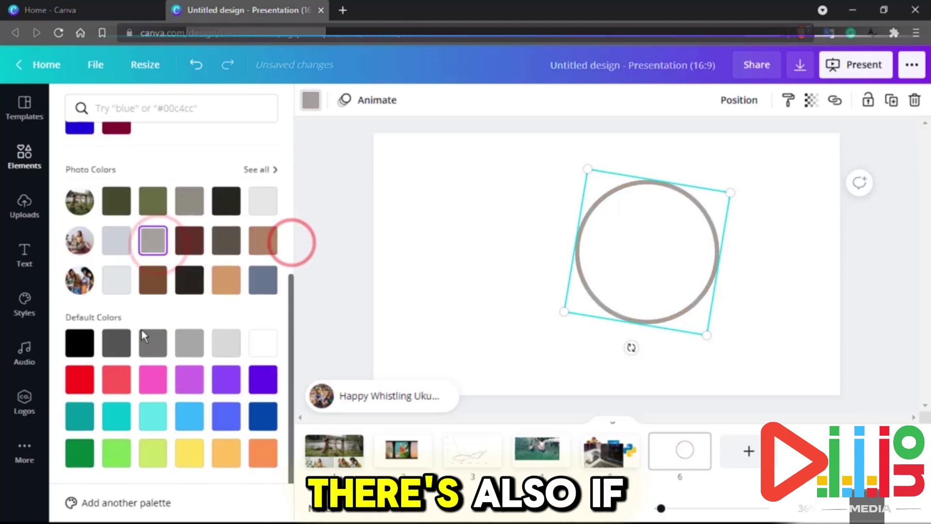
Try the brand kit's blue and maroon on the circle, and set its outline to the default red
{"action": "scroll", "coordinate": [142, 330], "scroll_direction": "up", "scroll_amount": 5}
{"action": "scroll", "coordinate": [142, 329], "scroll_direction": "down", "scroll_amount": 1}
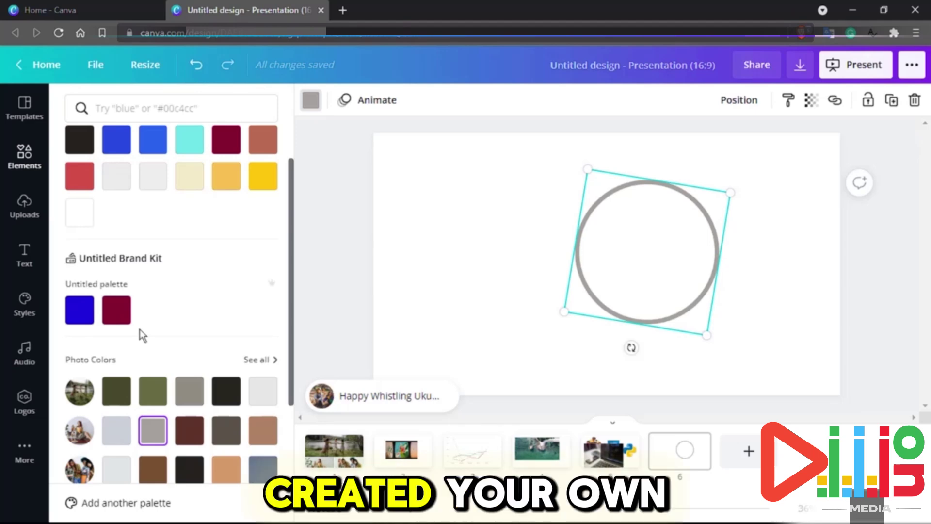
{"action": "left_click", "coordinate": [92, 317]}
{"action": "left_click", "coordinate": [114, 315]}
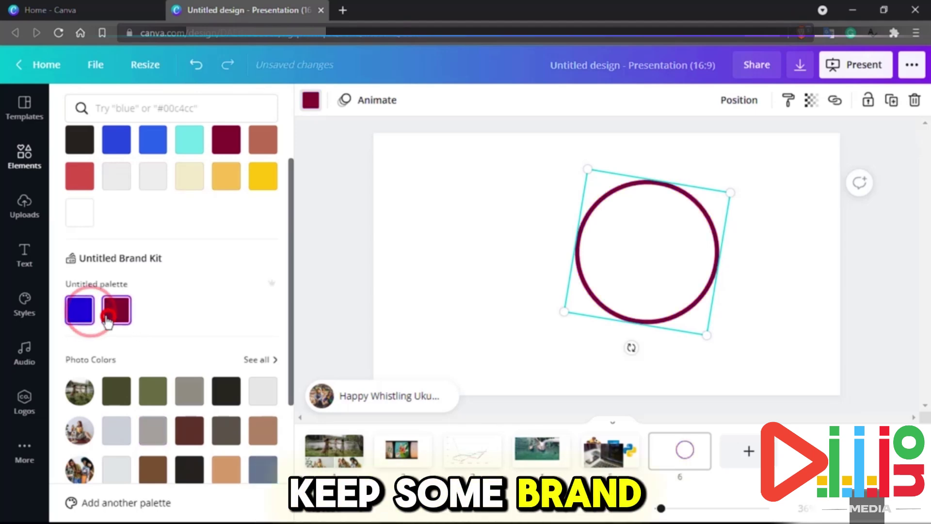
{"action": "left_click", "coordinate": [82, 315]}
{"action": "scroll", "coordinate": [99, 330], "scroll_direction": "down", "scroll_amount": 4}
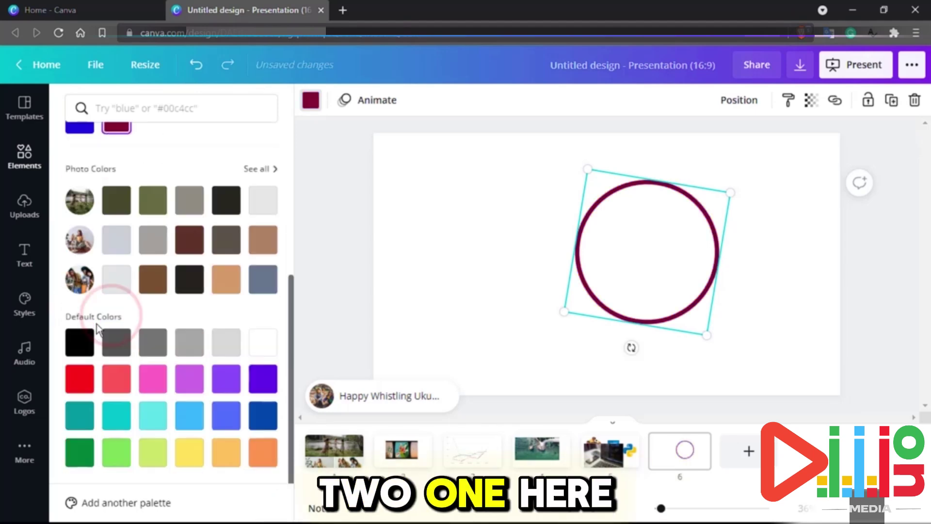
{"action": "left_click", "coordinate": [81, 379]}
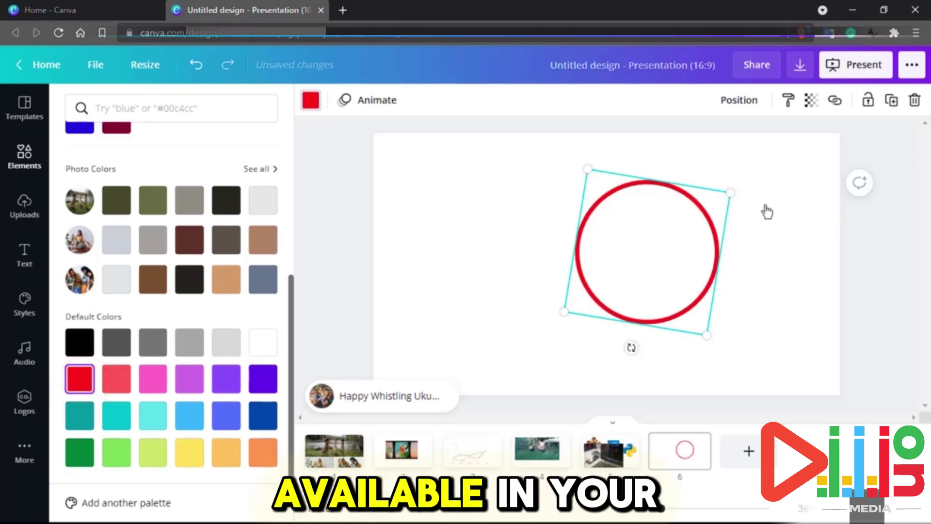
Search the elements for "triangle" and place the outlined triangle directly left of the red circle on page 6
{"action": "left_click", "coordinate": [28, 156]}
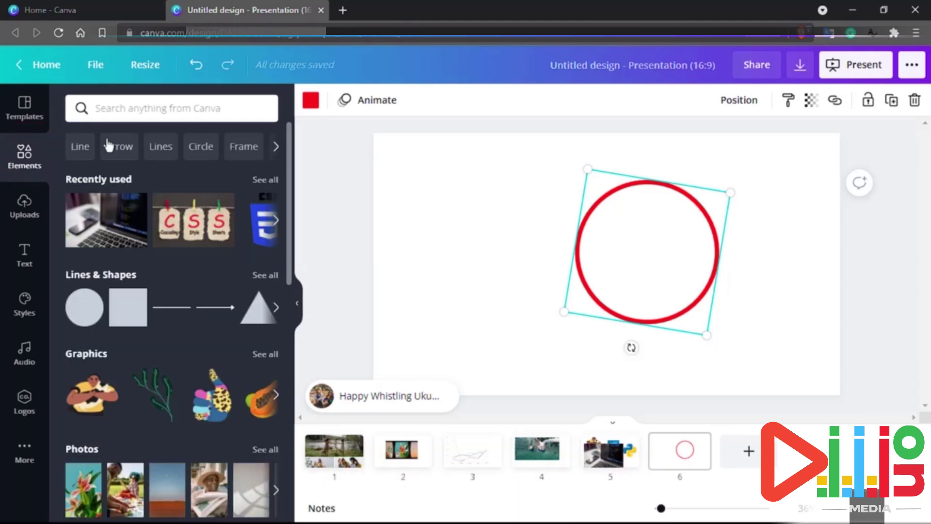
{"action": "left_click", "coordinate": [205, 118]}
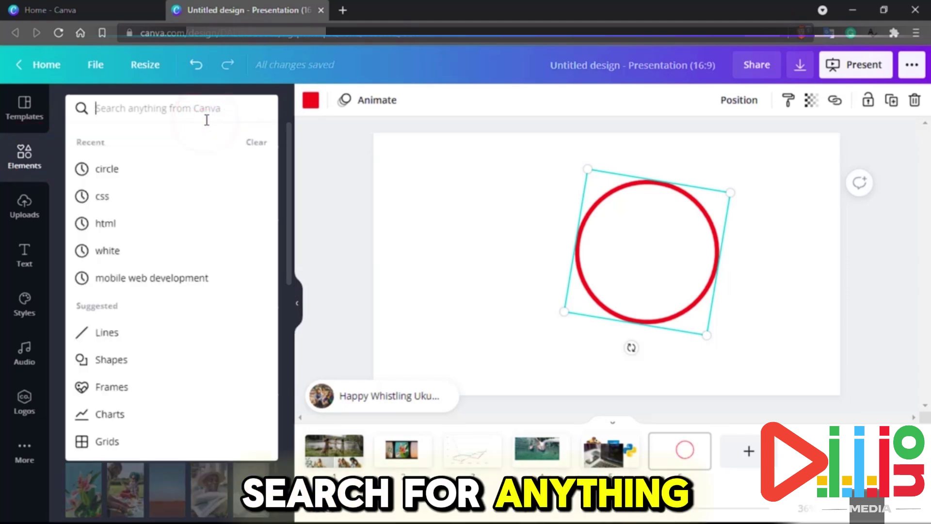
{"action": "type", "text": "triangle"}
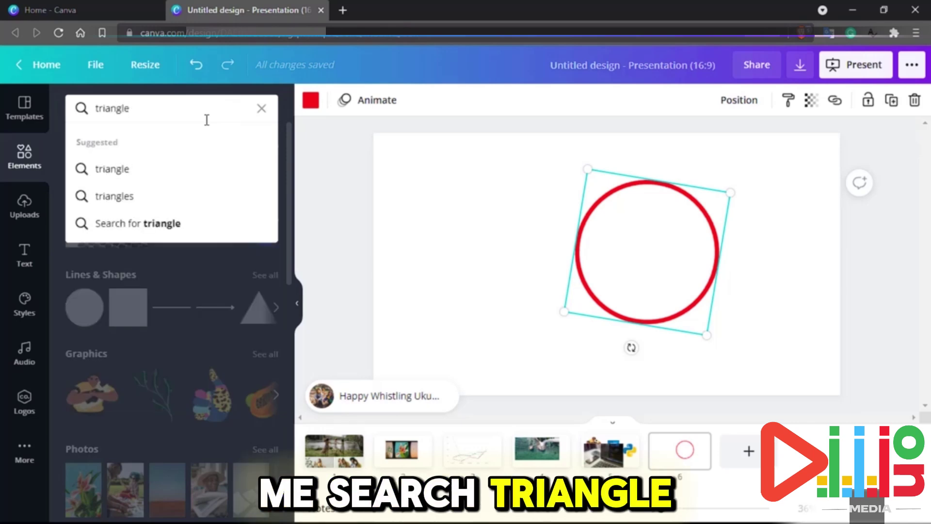
{"action": "key", "text": "Return"}
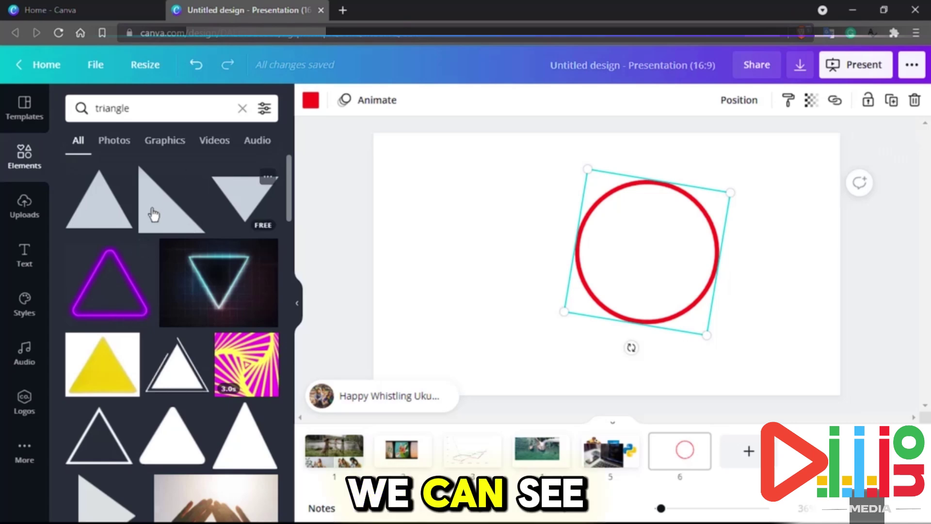
{"action": "scroll", "coordinate": [154, 215], "scroll_direction": "down", "scroll_amount": 3}
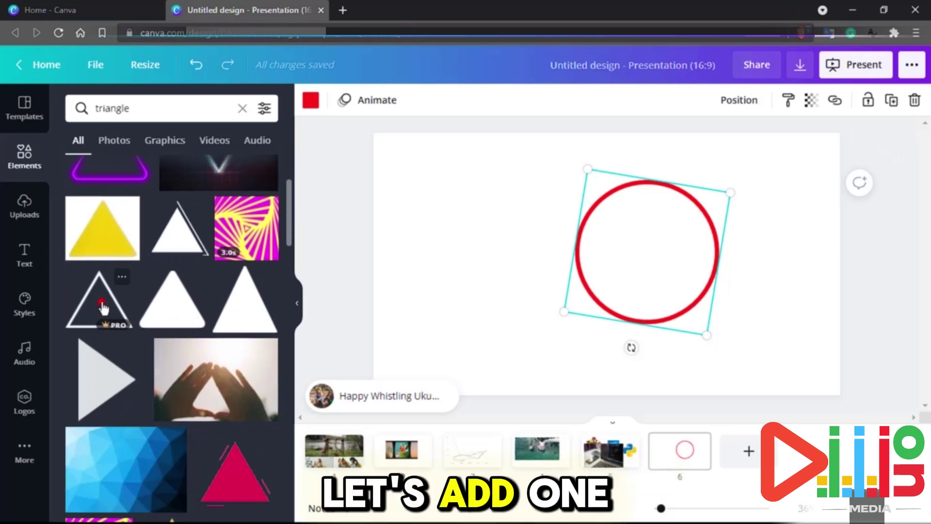
{"action": "left_click_drag", "start_coordinate": [102, 307], "coordinate": [490, 223]}
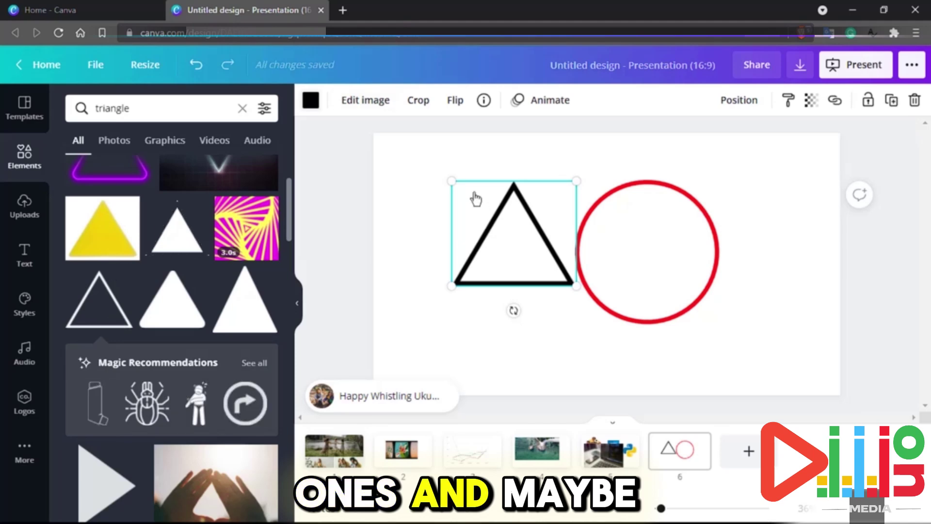
Crop off the left corner of the black triangle, keeping its full height
{"action": "left_click", "coordinate": [421, 101]}
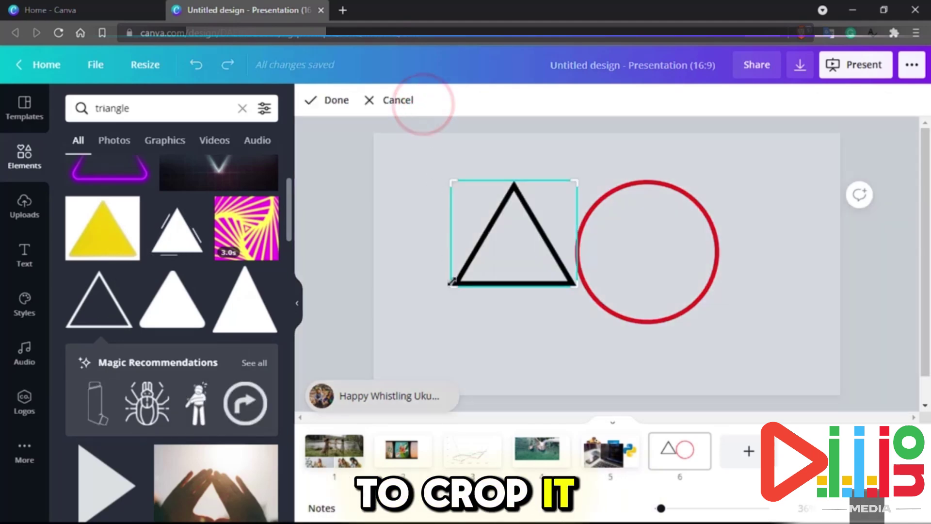
{"action": "left_click_drag", "start_coordinate": [453, 287], "coordinate": [452, 239]}
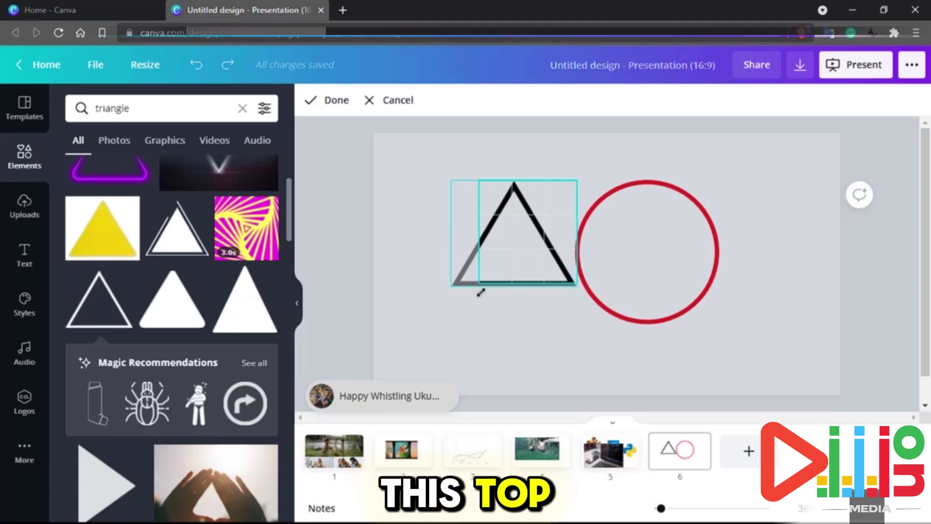
{"action": "left_click_drag", "start_coordinate": [481, 292], "coordinate": [484, 305]}
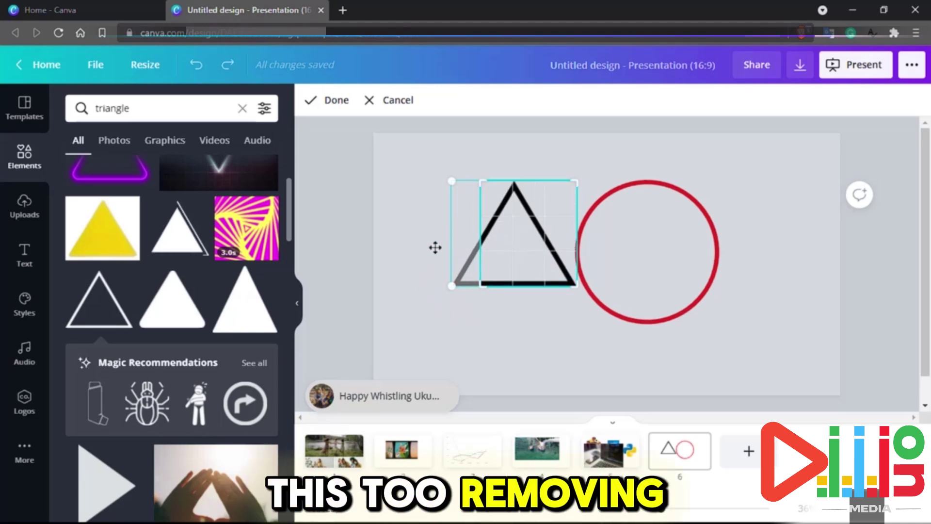
{"action": "left_click", "coordinate": [310, 101]}
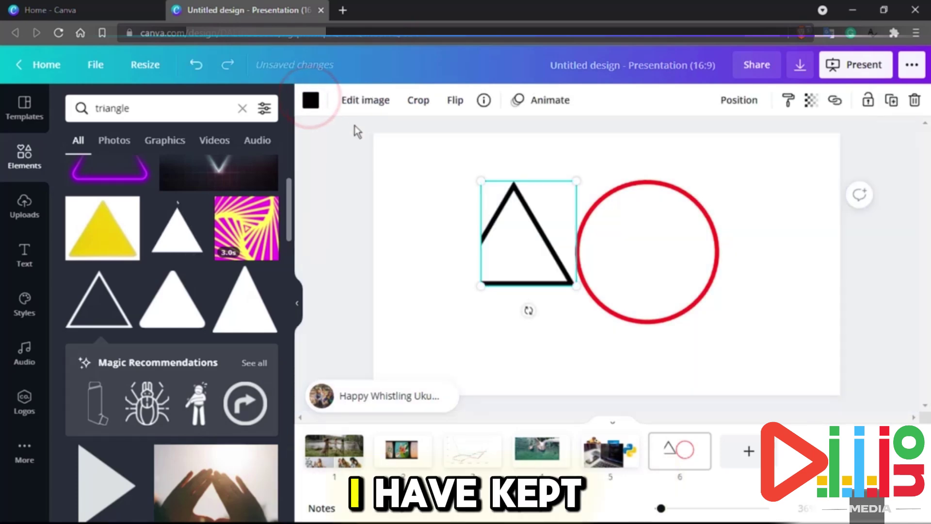
Flip the cropped black triangle on page 6 horizontally so its cut-off side faces the red circle
{"action": "right_click", "coordinate": [511, 223]}
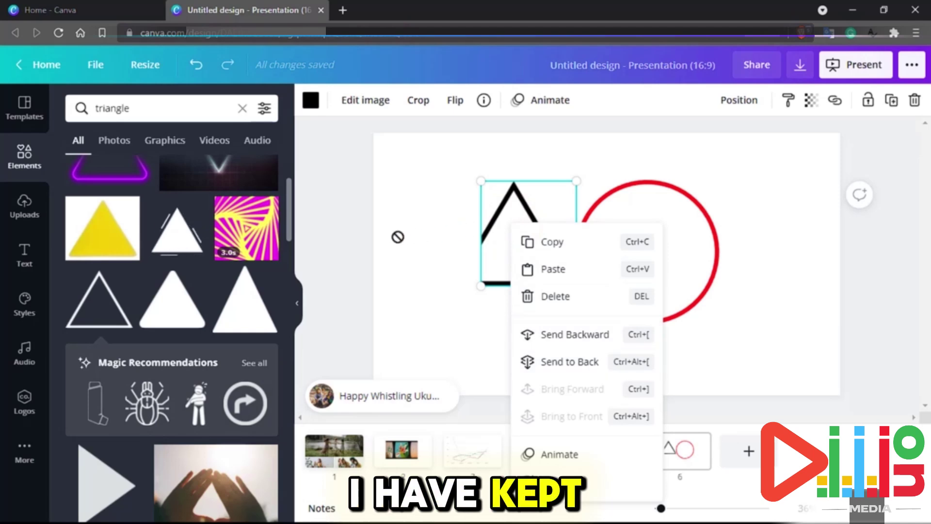
{"action": "left_click", "coordinate": [397, 237]}
{"action": "left_click", "coordinate": [509, 216]}
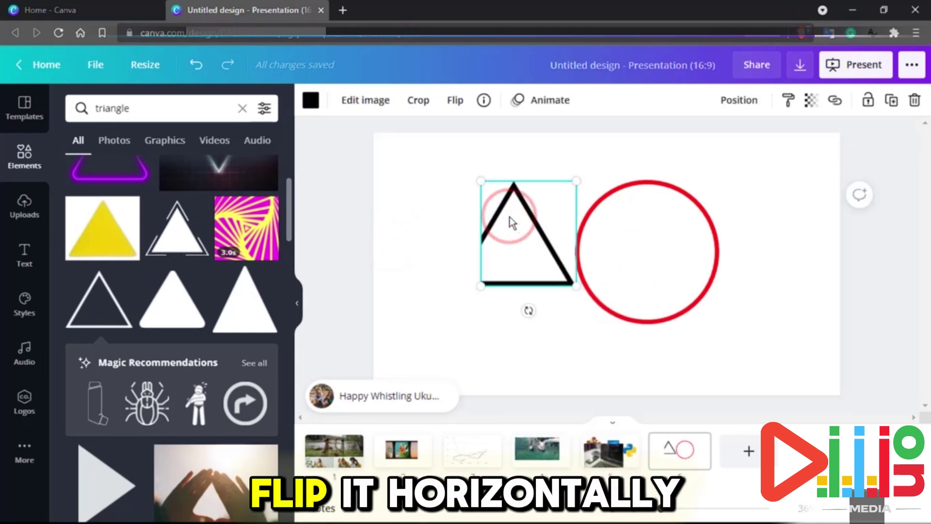
{"action": "right_click", "coordinate": [507, 213]}
{"action": "left_click", "coordinate": [456, 103]}
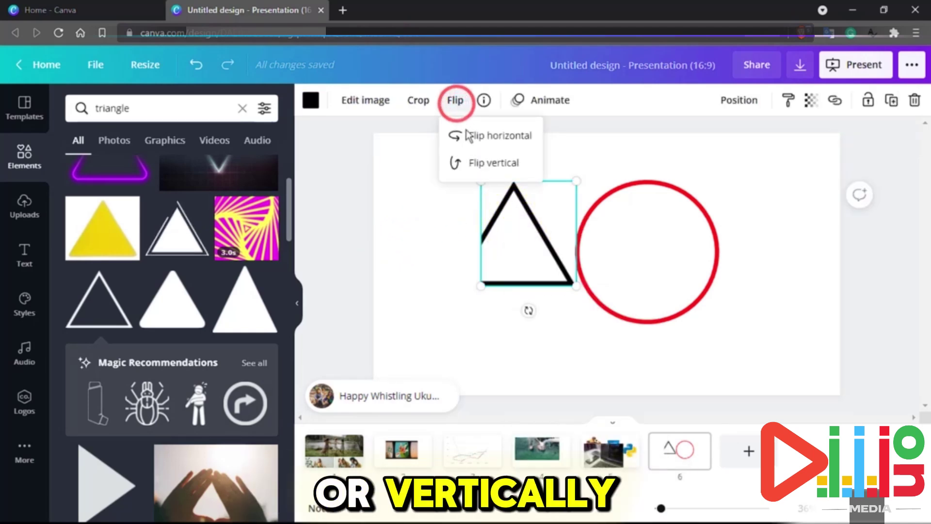
{"action": "left_click", "coordinate": [468, 137]}
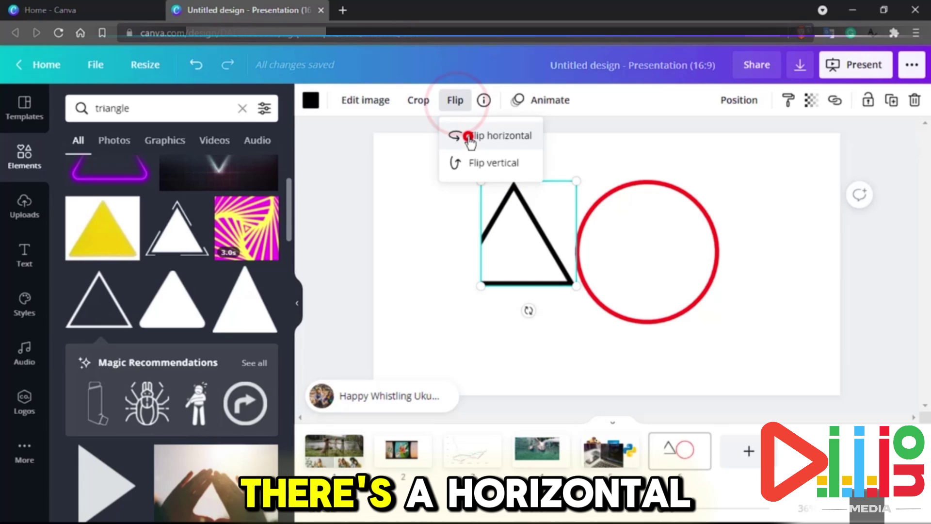
{"action": "left_click", "coordinate": [452, 272]}
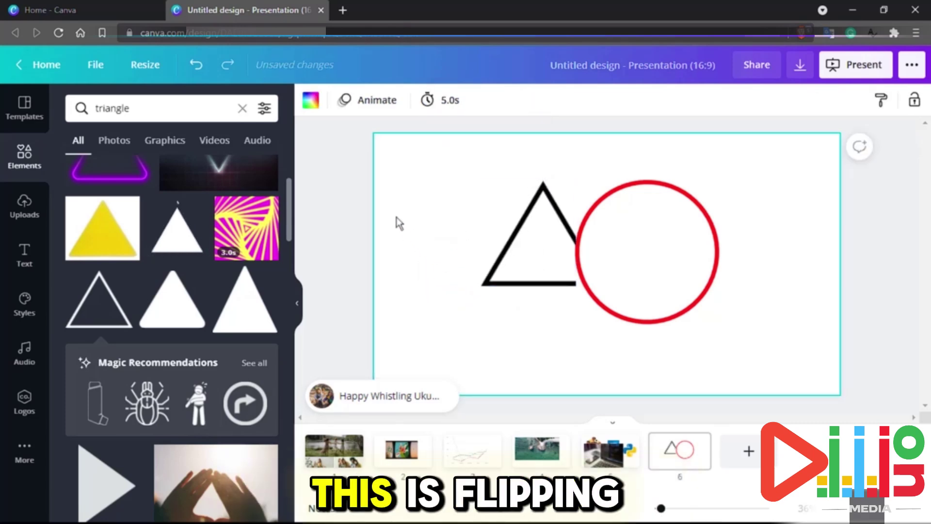
{"action": "left_click", "coordinate": [362, 181]}
Try flipping the cropped black triangle vertically, and flip it vertically again to restore its upright orientation
{"action": "left_click", "coordinate": [539, 220]}
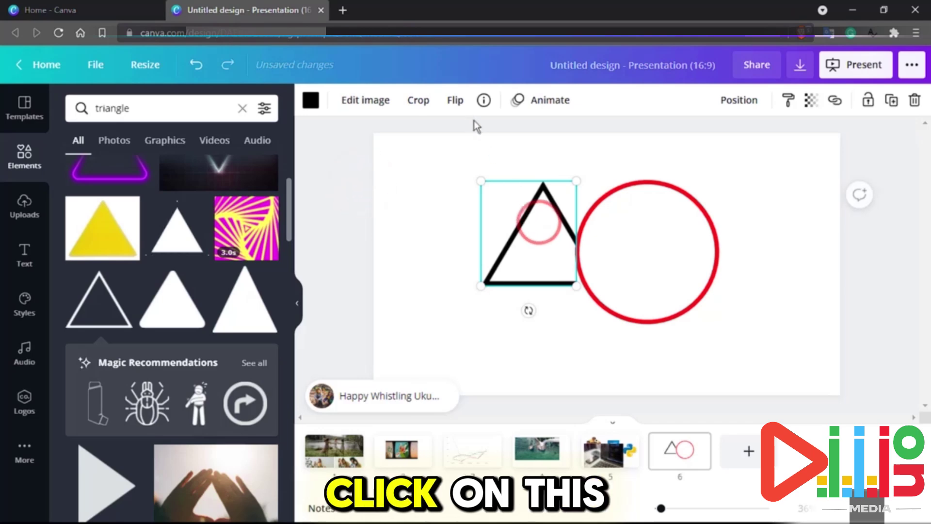
{"action": "left_click", "coordinate": [455, 100]}
{"action": "left_click", "coordinate": [478, 162]}
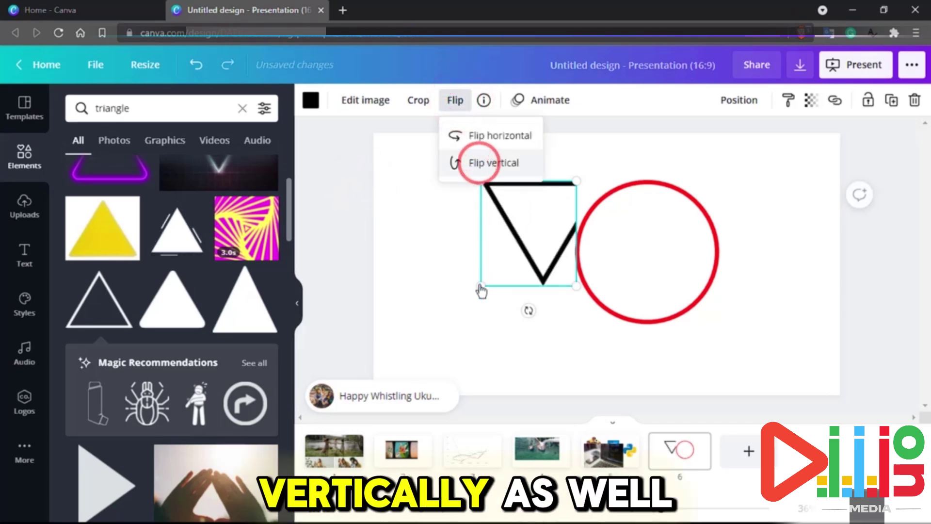
{"action": "left_click", "coordinate": [478, 305]}
{"action": "left_click", "coordinate": [512, 223]}
{"action": "left_click", "coordinate": [455, 102]}
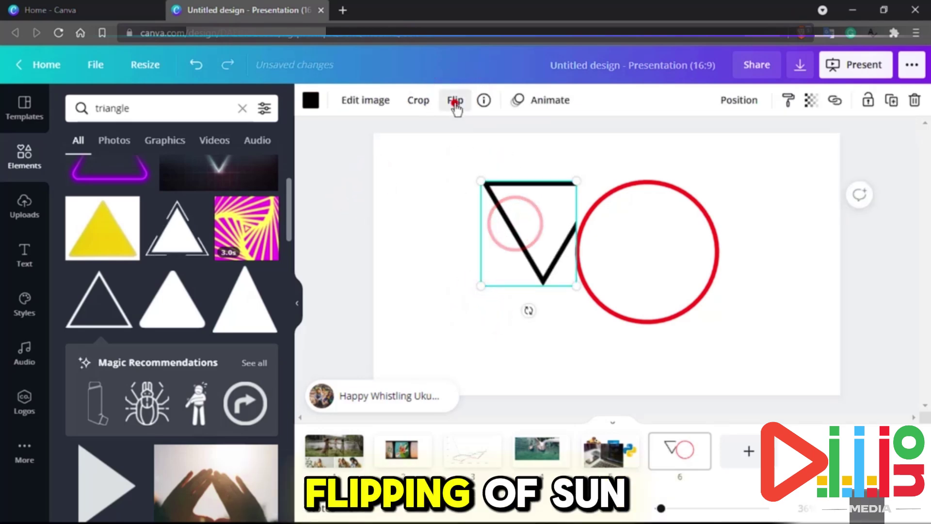
{"action": "left_click", "coordinate": [479, 162]}
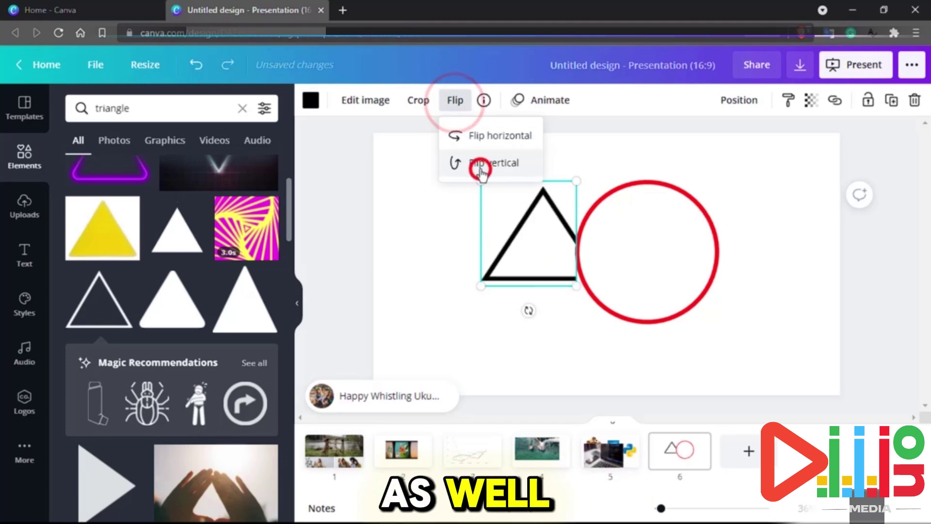
Recolour the black triangle with the document's red and apply the black-to-red change across all pages
{"action": "left_click", "coordinate": [309, 102]}
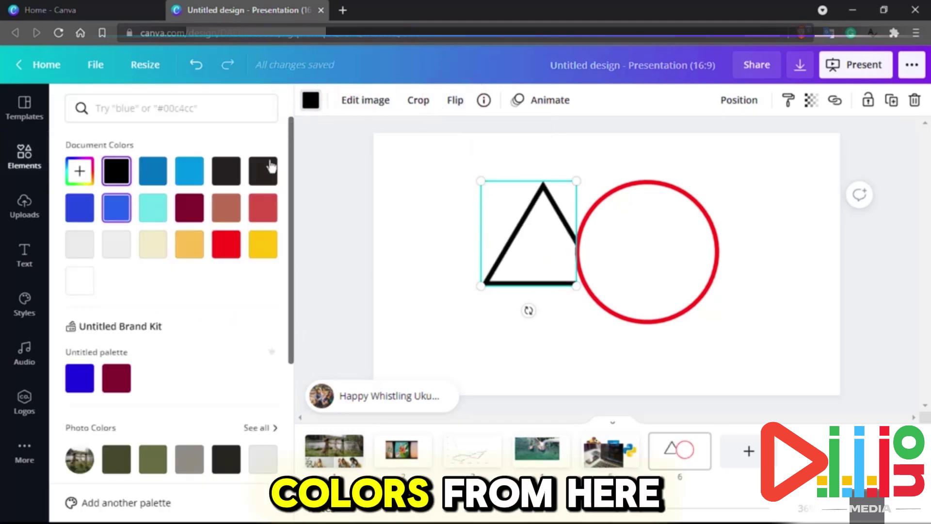
{"action": "left_click", "coordinate": [225, 244]}
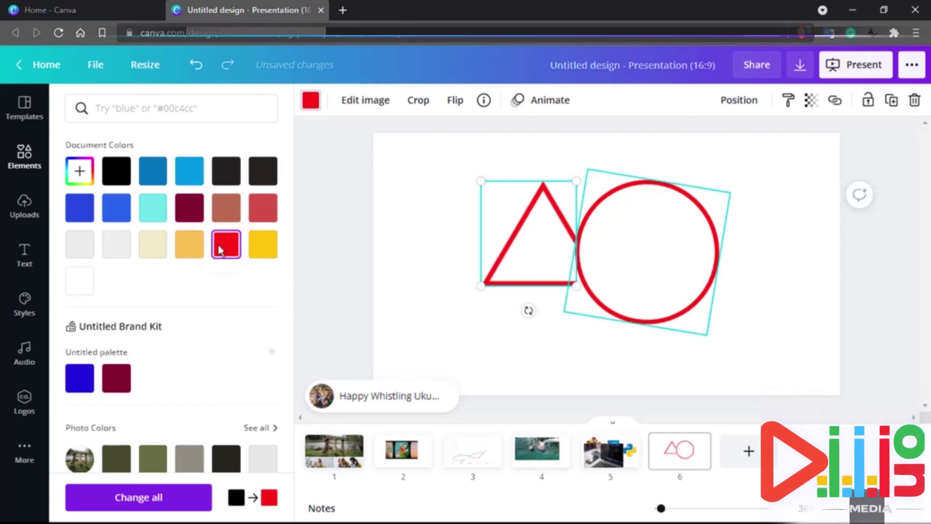
{"action": "scroll", "coordinate": [188, 266], "scroll_direction": "down", "scroll_amount": 5}
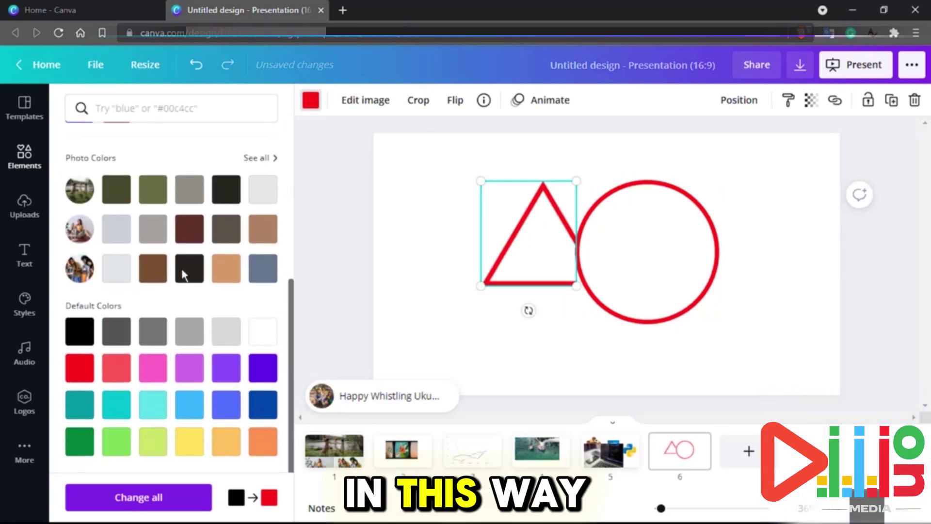
{"action": "left_click", "coordinate": [183, 506]}
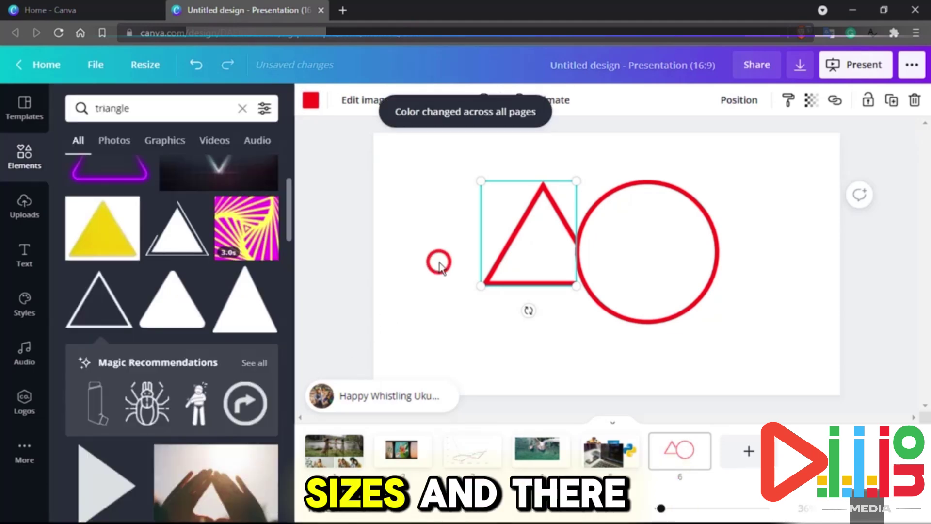
Try the animated white triangle from the search results at the lower part of page 6, and delete it
{"action": "scroll", "coordinate": [139, 316], "scroll_direction": "down", "scroll_amount": 4}
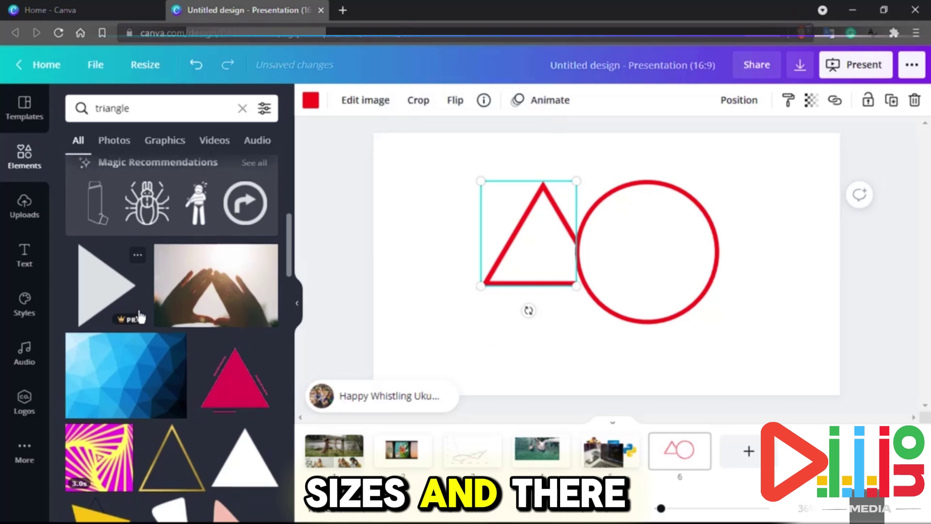
{"action": "scroll", "coordinate": [140, 316], "scroll_direction": "up", "scroll_amount": 5}
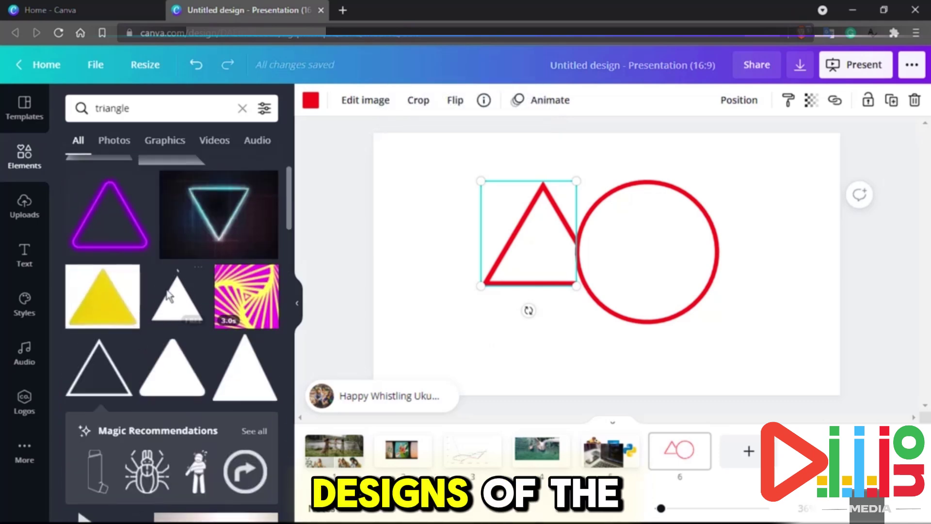
{"action": "left_click_drag", "start_coordinate": [174, 294], "coordinate": [479, 316]}
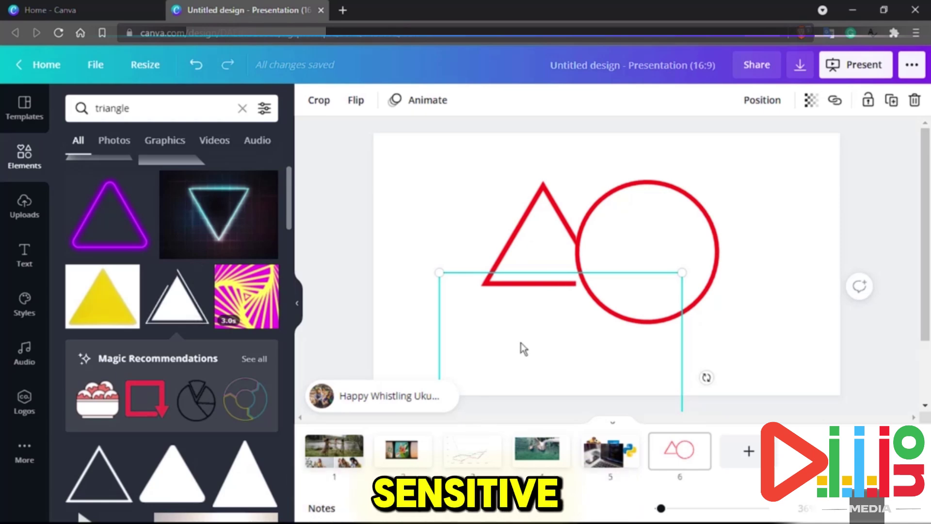
{"action": "key", "text": "Delete"}
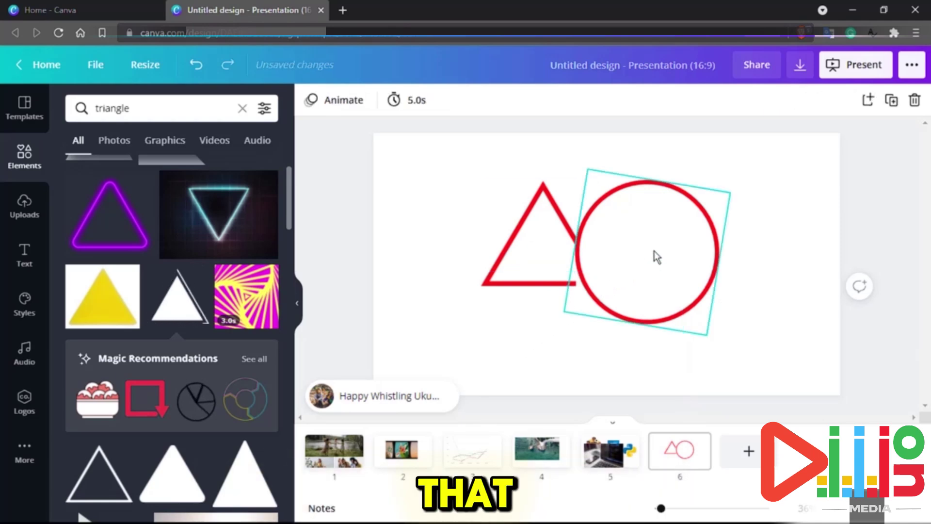
Look through more triangle results, and review the element library's categories from recently used items and shapes down to grids
{"action": "scroll", "coordinate": [125, 342], "scroll_direction": "down", "scroll_amount": 4}
{"action": "scroll", "coordinate": [125, 342], "scroll_direction": "down", "scroll_amount": 5}
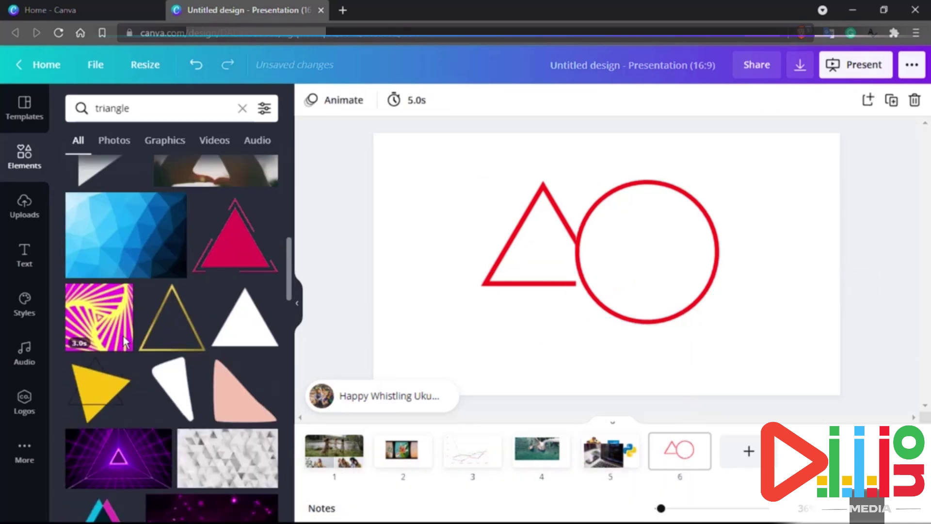
{"action": "scroll", "coordinate": [125, 342], "scroll_direction": "up", "scroll_amount": 8}
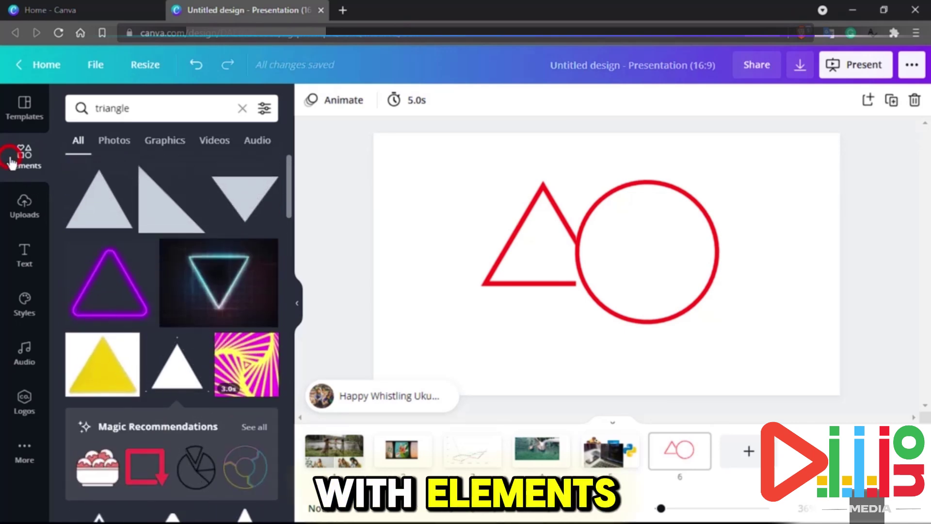
{"action": "left_click", "coordinate": [11, 162]}
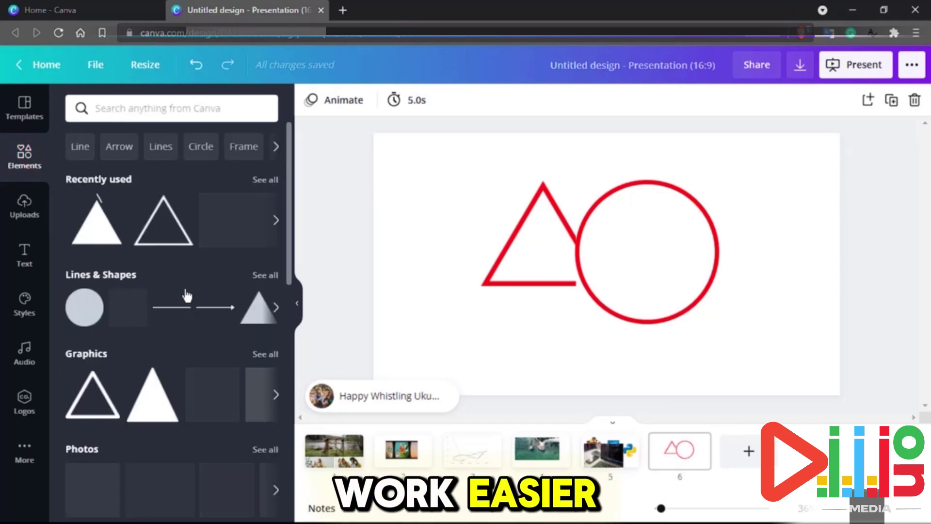
{"action": "scroll", "coordinate": [185, 290], "scroll_direction": "down", "scroll_amount": 5}
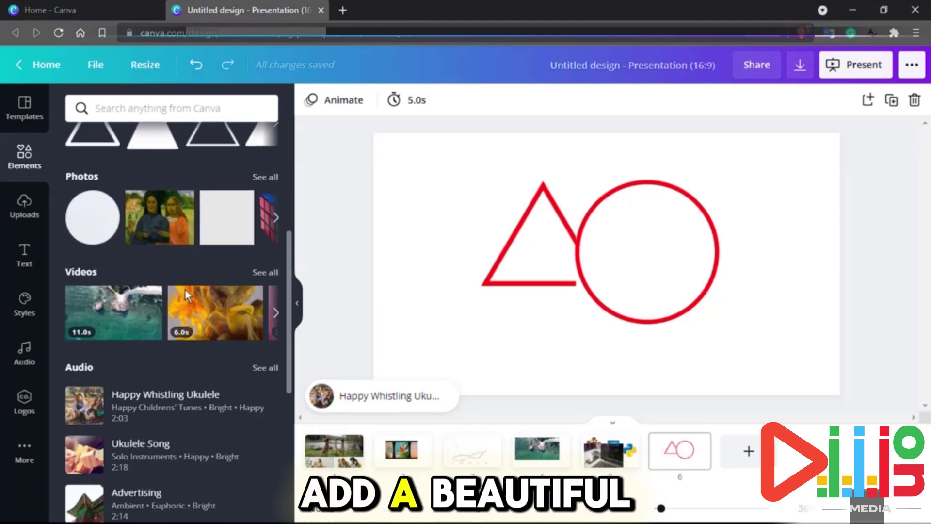
{"action": "scroll", "coordinate": [185, 290], "scroll_direction": "down", "scroll_amount": 3}
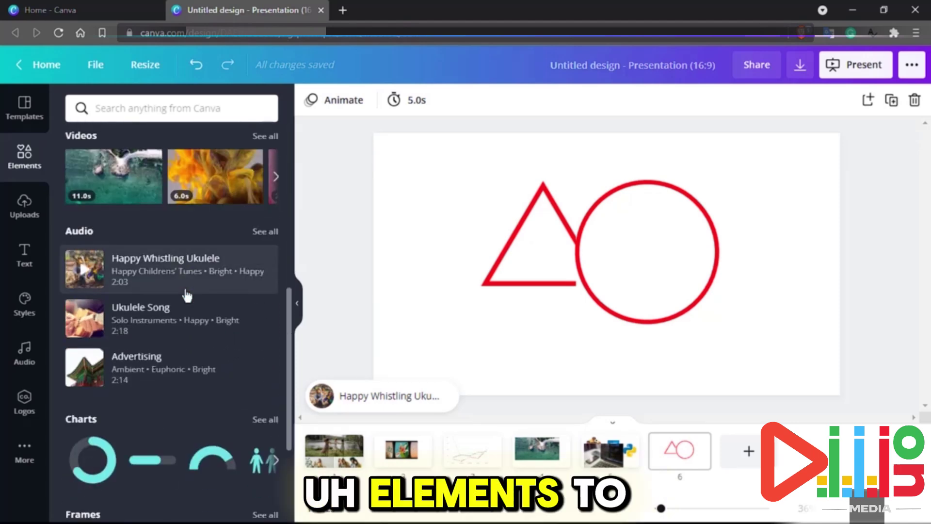
{"action": "scroll", "coordinate": [187, 296], "scroll_direction": "down", "scroll_amount": 3}
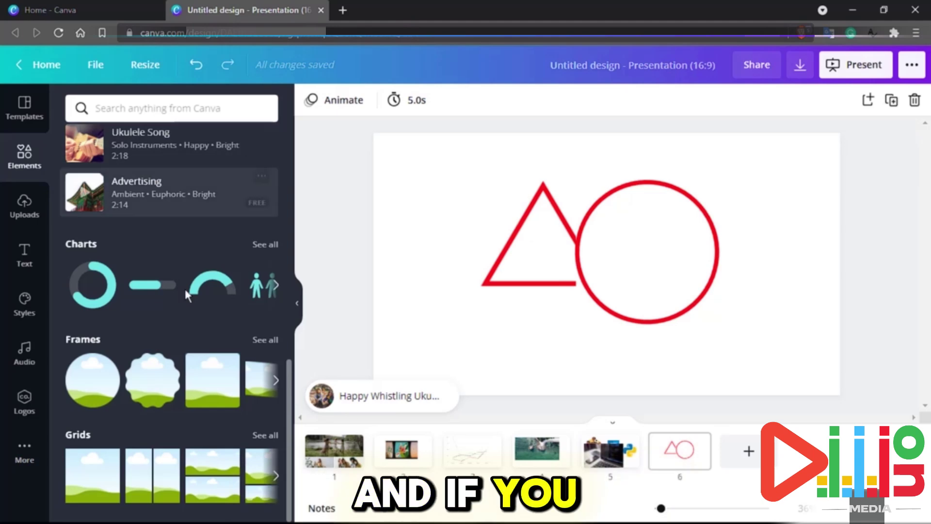
{"action": "scroll", "coordinate": [121, 435], "scroll_direction": "up", "scroll_amount": 10}
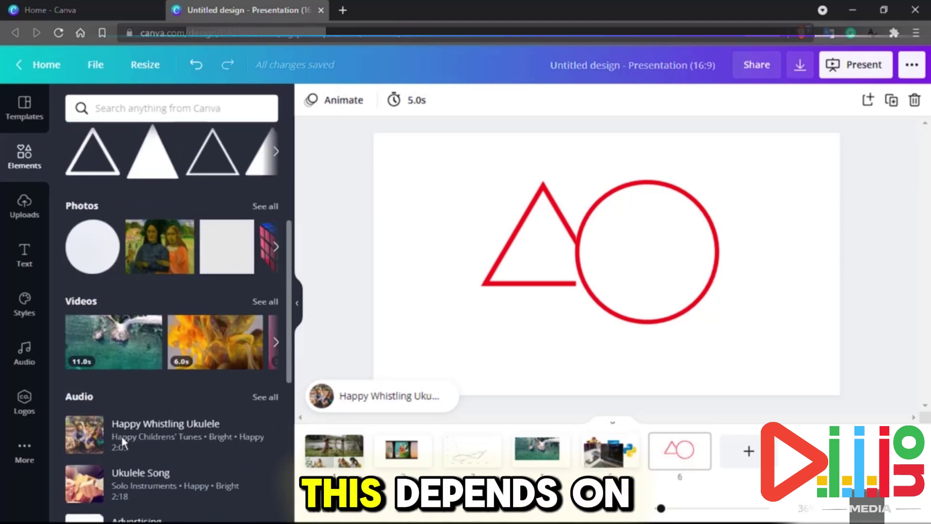
{"action": "scroll", "coordinate": [122, 438], "scroll_direction": "up", "scroll_amount": 2}
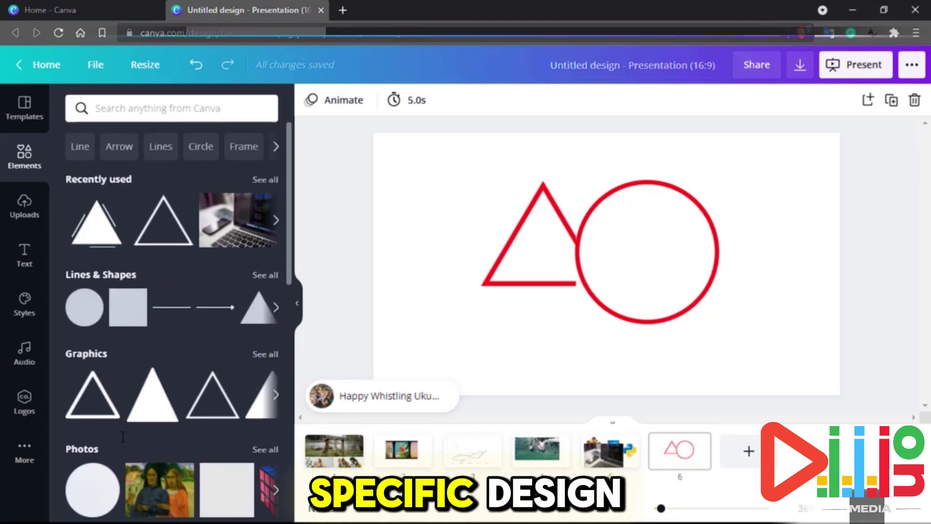